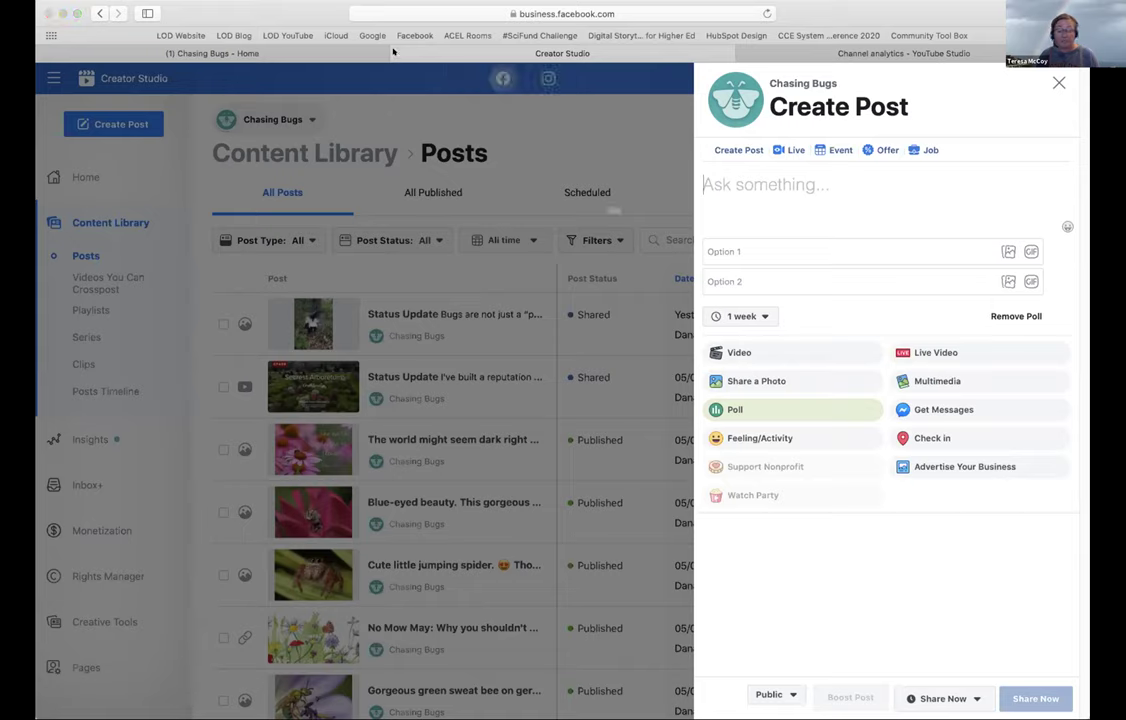
Step: Close the unfinished post and show the Chasing Bugs page's Insights summary for the last 28 days
left_click(658, 241)
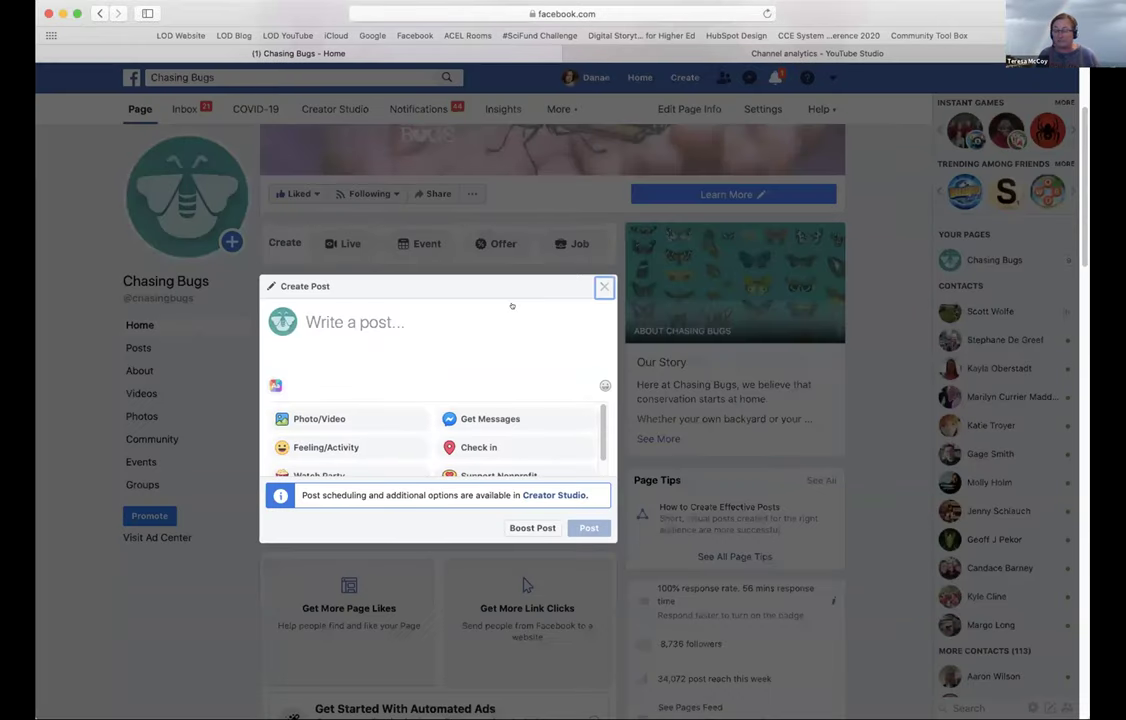
key("Escape")
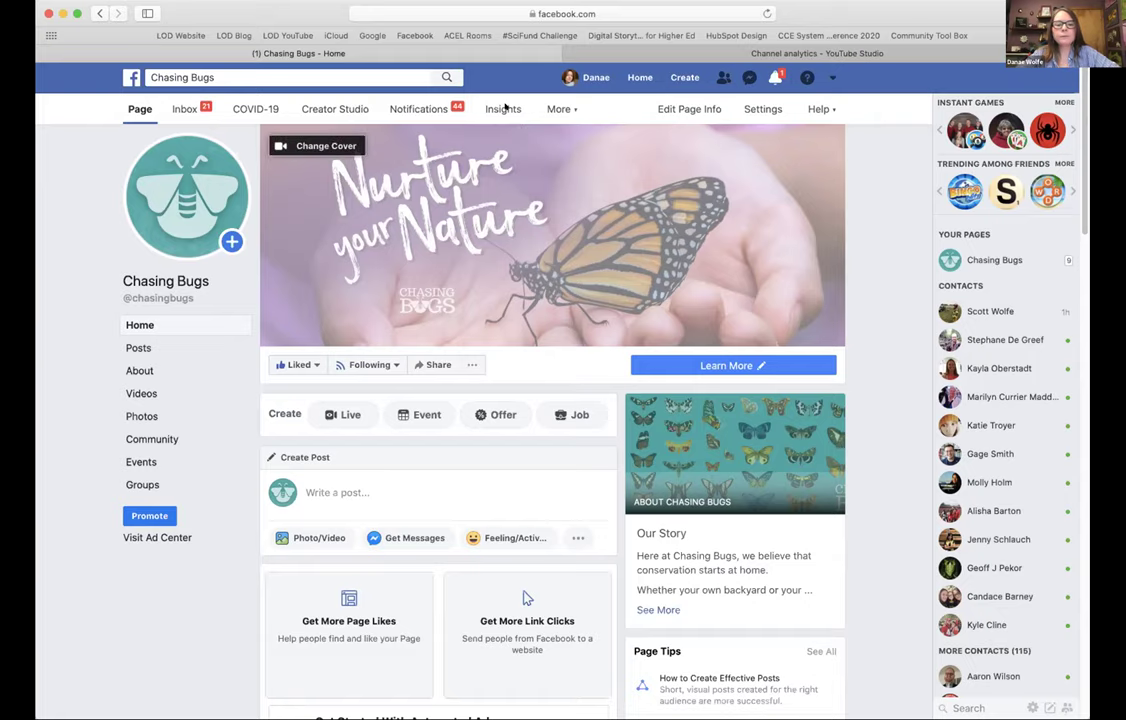
left_click(505, 107)
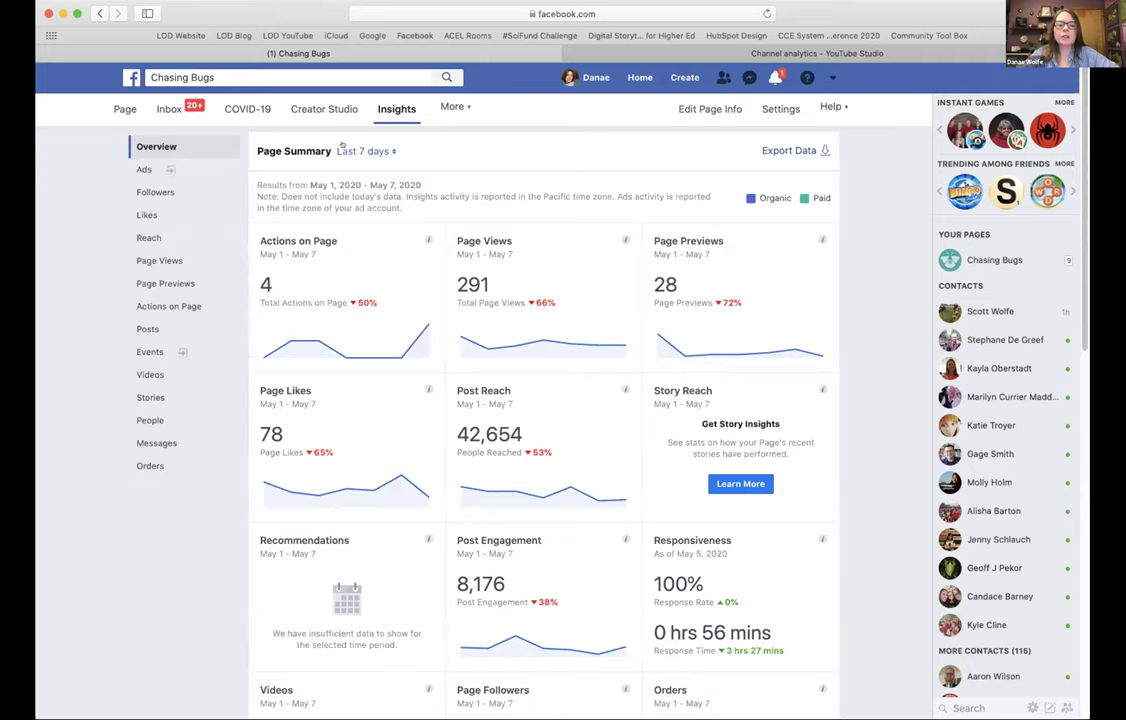
left_click(350, 151)
left_click(363, 197)
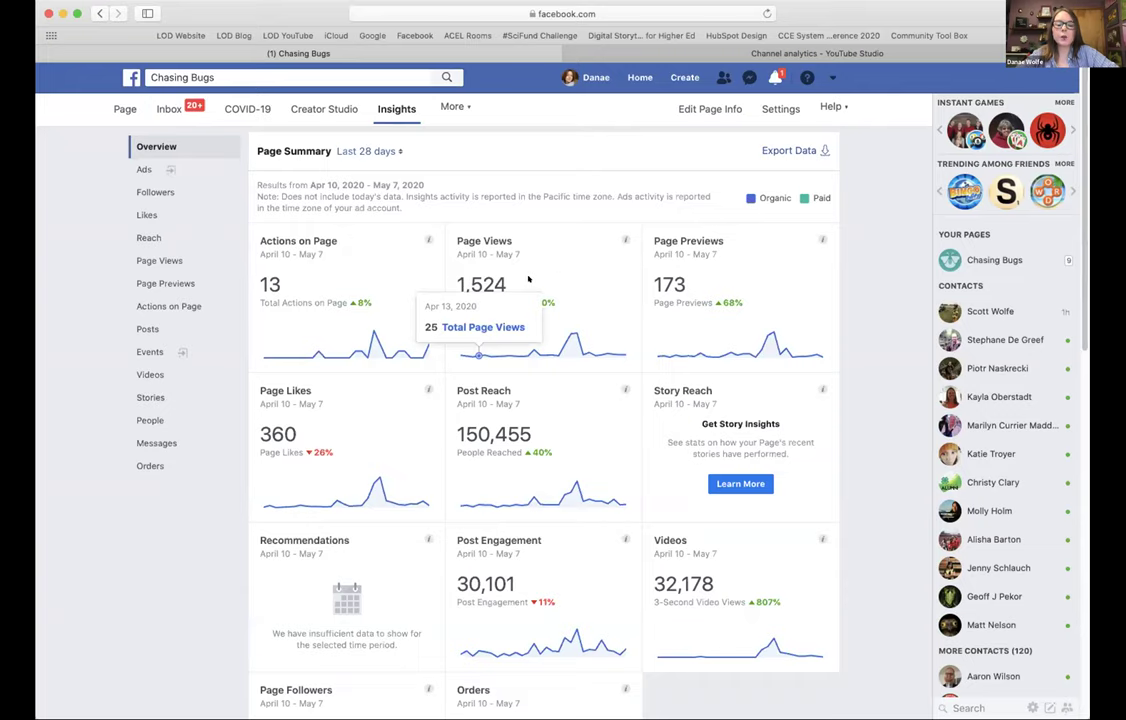
Step: Examine the page summary metrics for post reach, post engagement, page likes and page followers
scroll(520, 394, "down", 2)
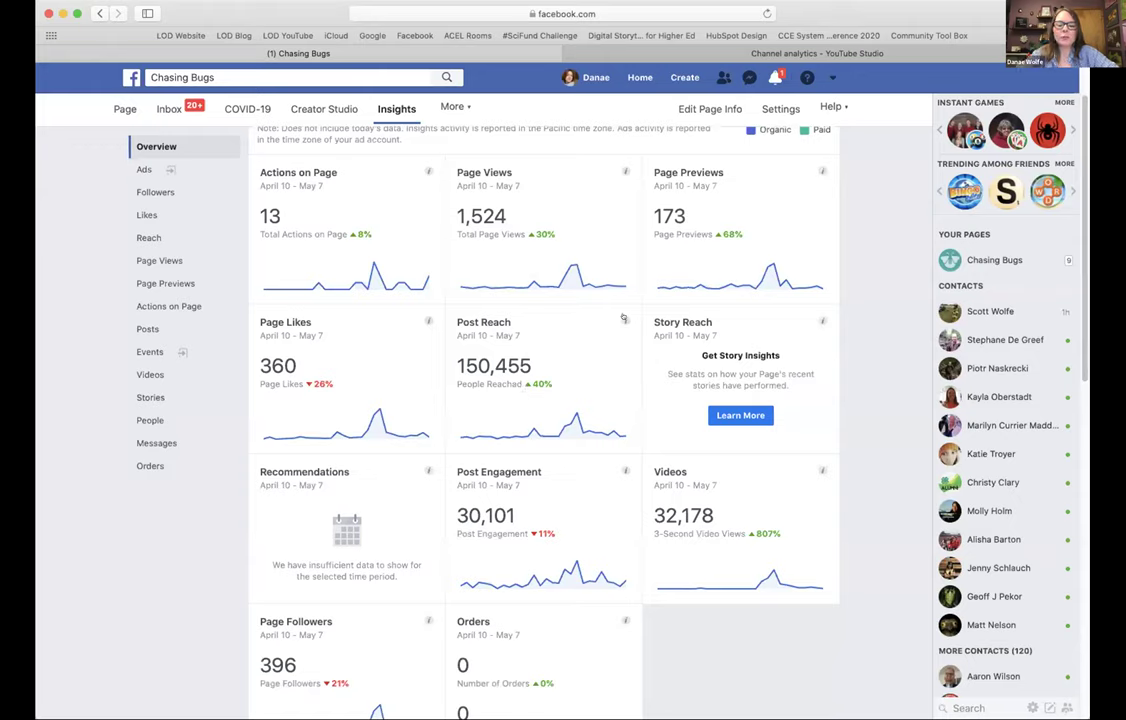
mouse_move(624, 318)
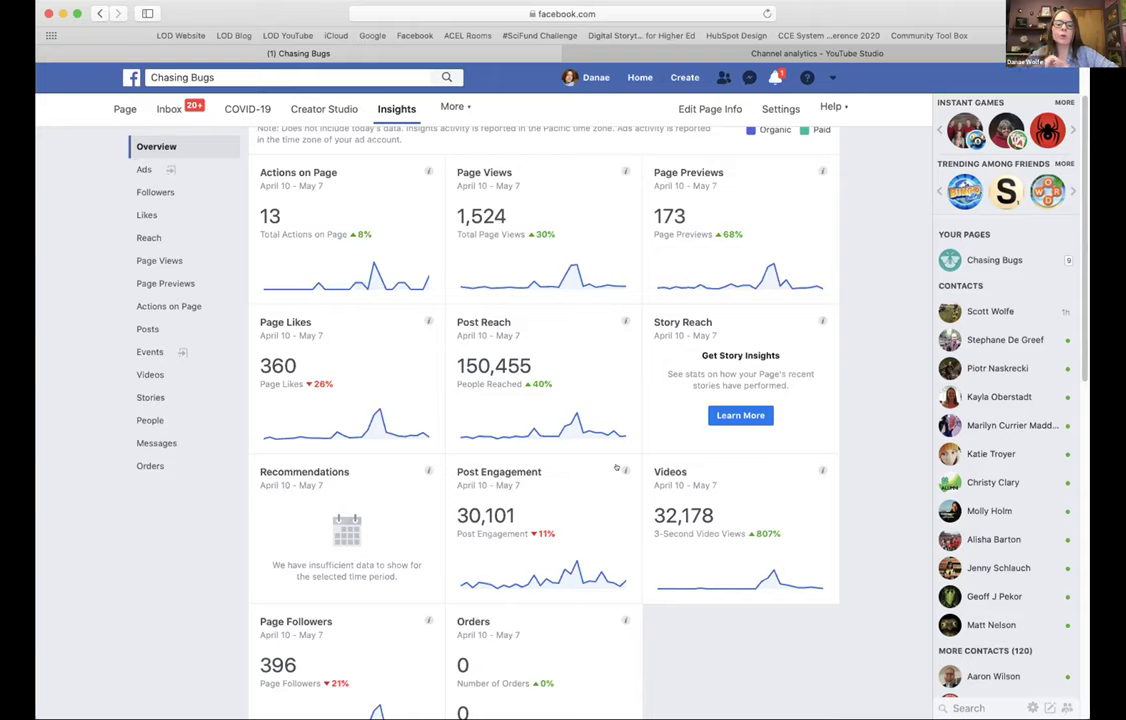
mouse_move(618, 468)
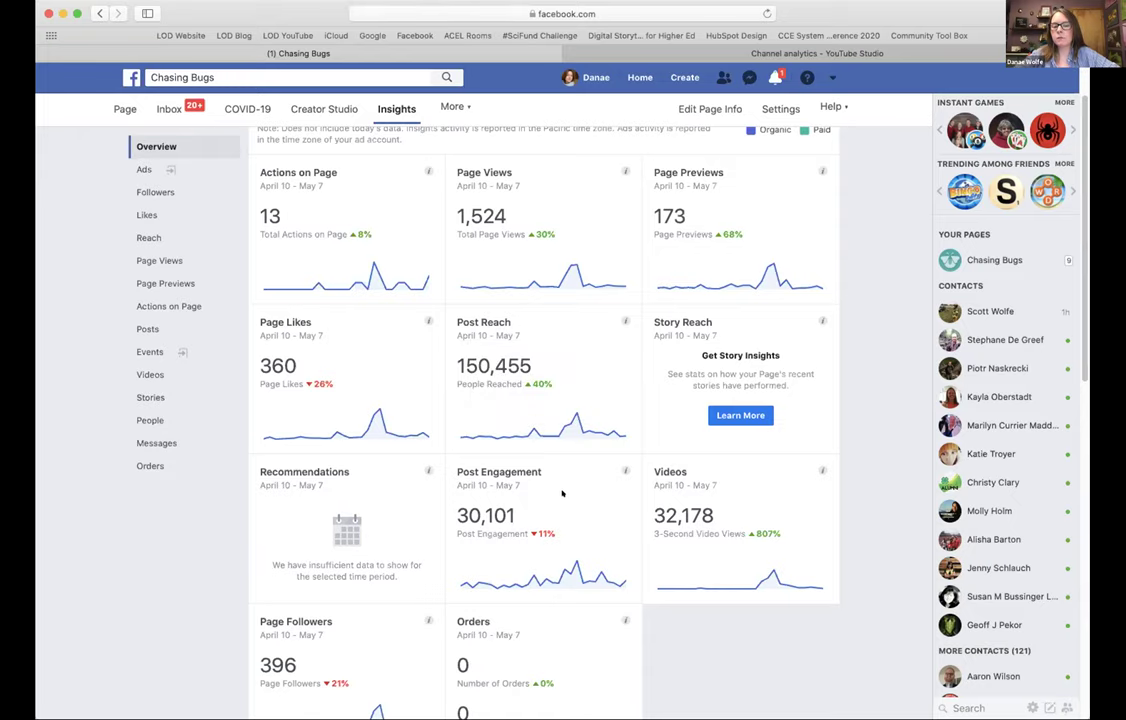
scroll(560, 500, "down", 2)
scroll(558, 484, "down", 1)
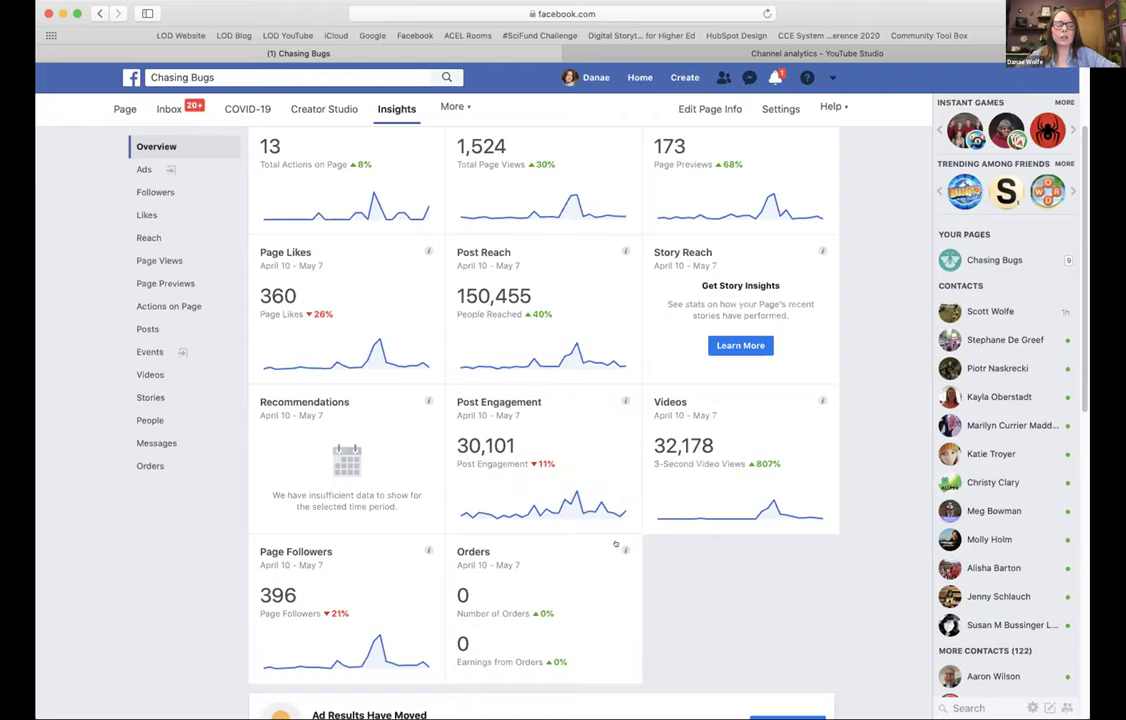
scroll(618, 540, "down", 2)
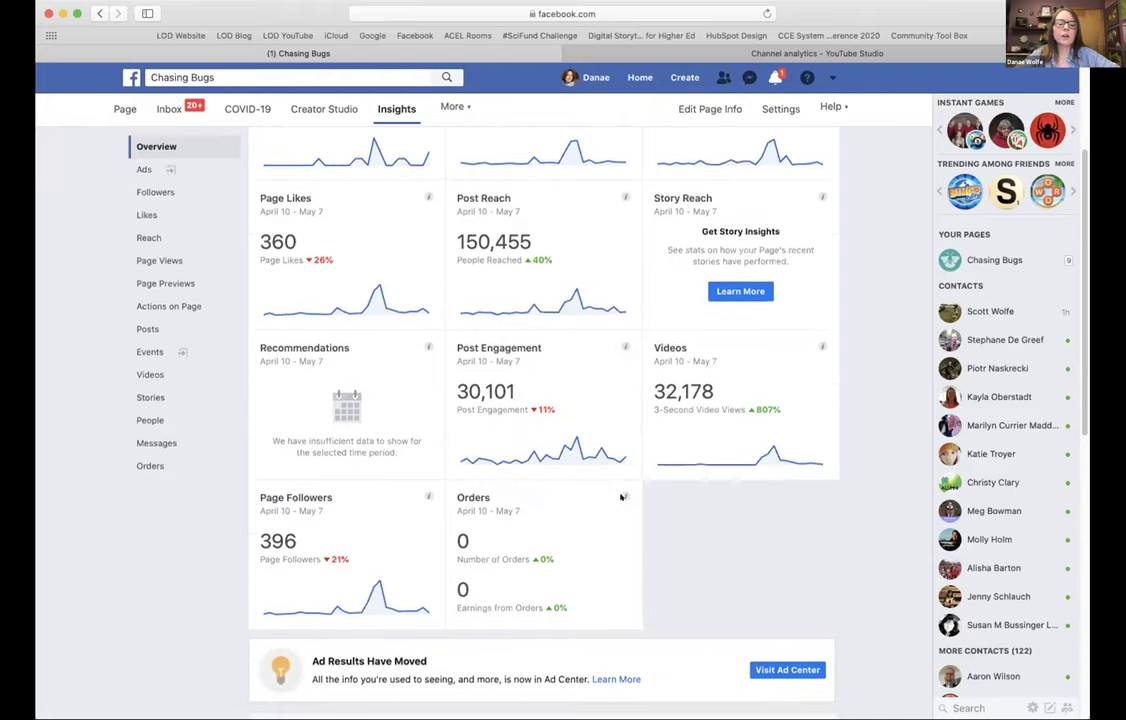
scroll(621, 497, "down", 1)
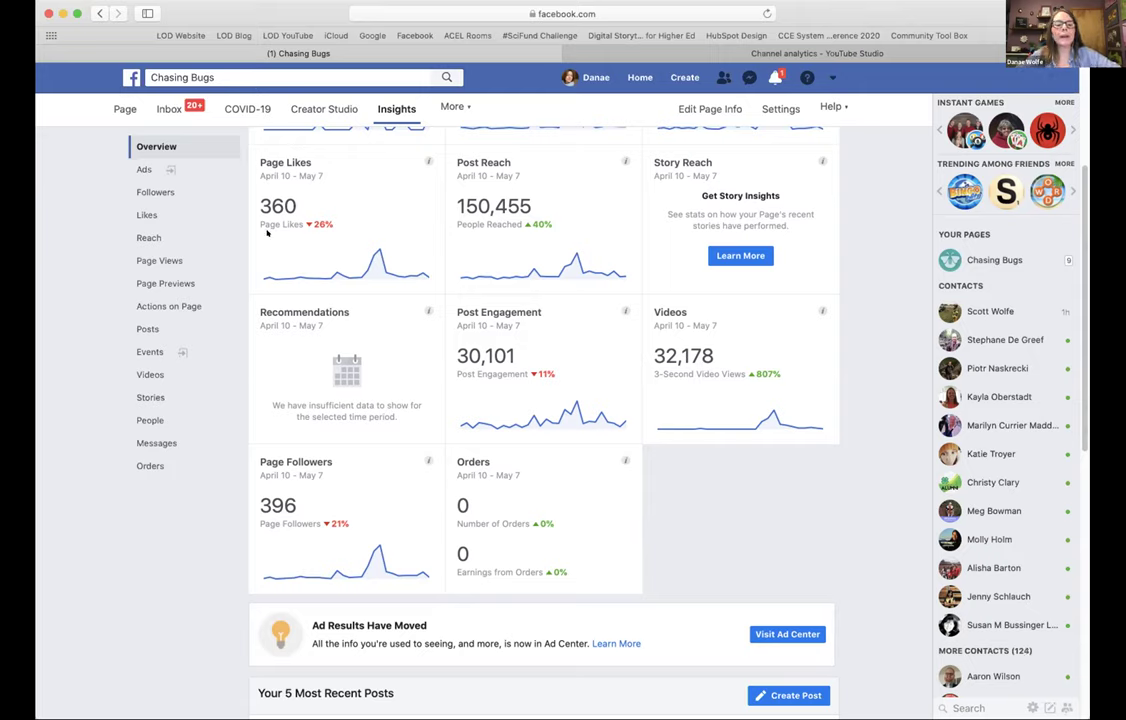
mouse_move(282, 553)
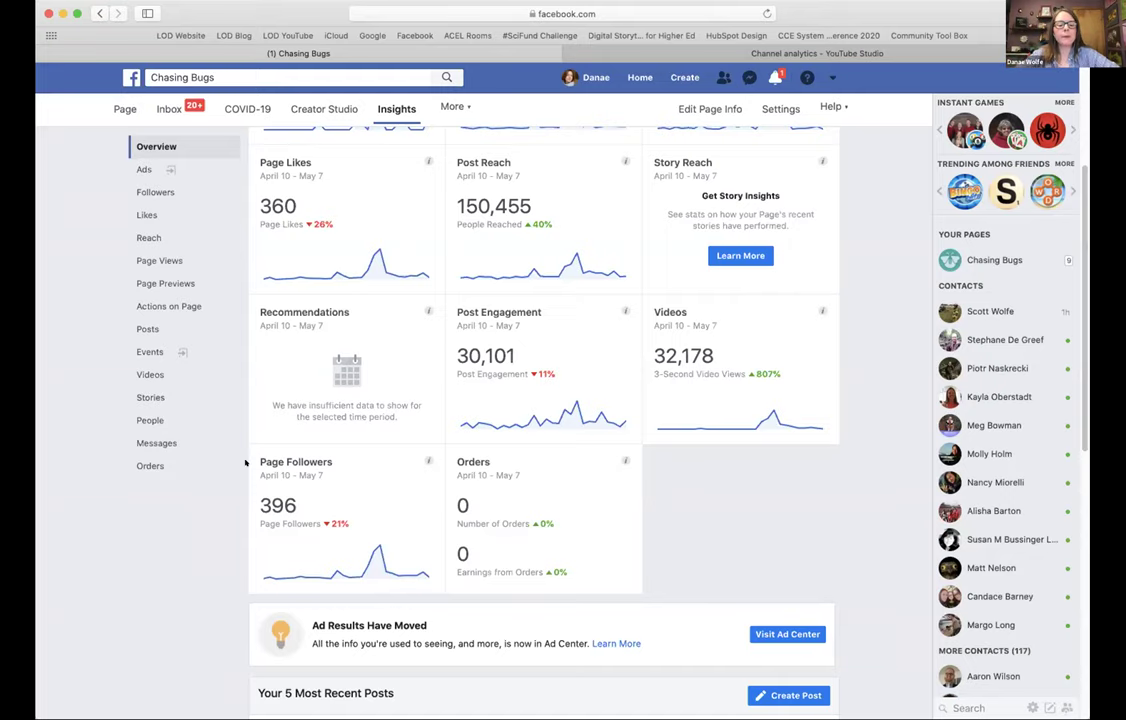
Step: Review the five most recent posts in the overview and open the full list of published posts
scroll(240, 463, "down", 1)
scroll(244, 462, "down", 3)
mouse_move(337, 437)
scroll(337, 437, "down", 3)
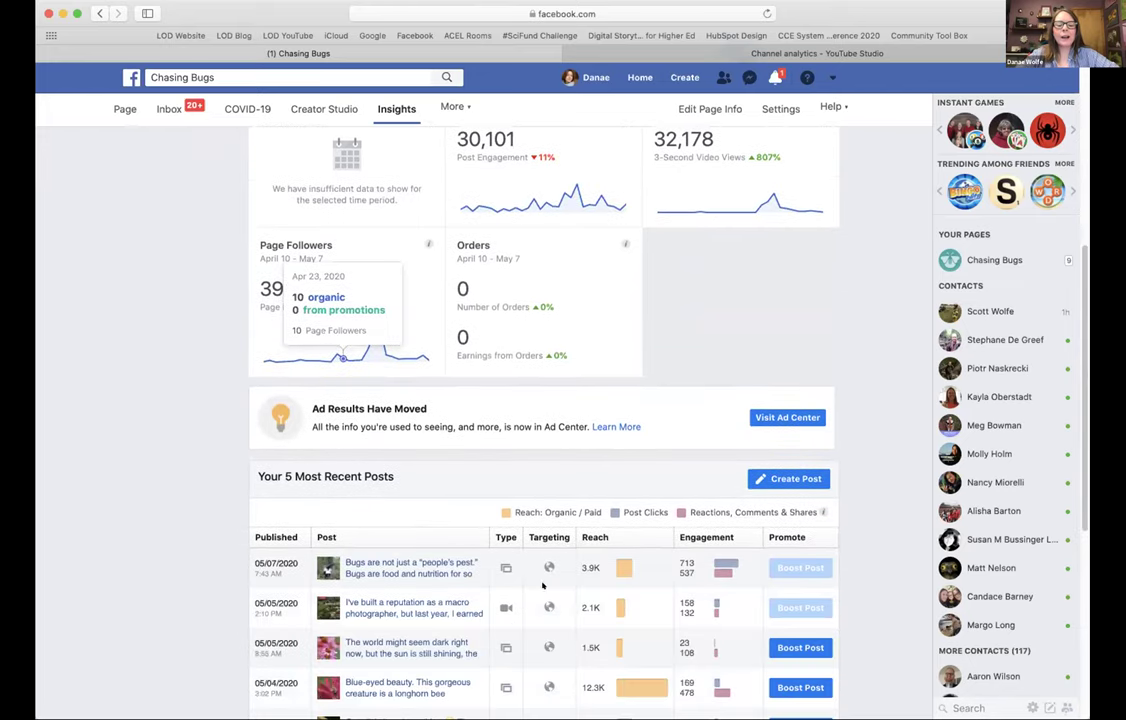
left_click(723, 507)
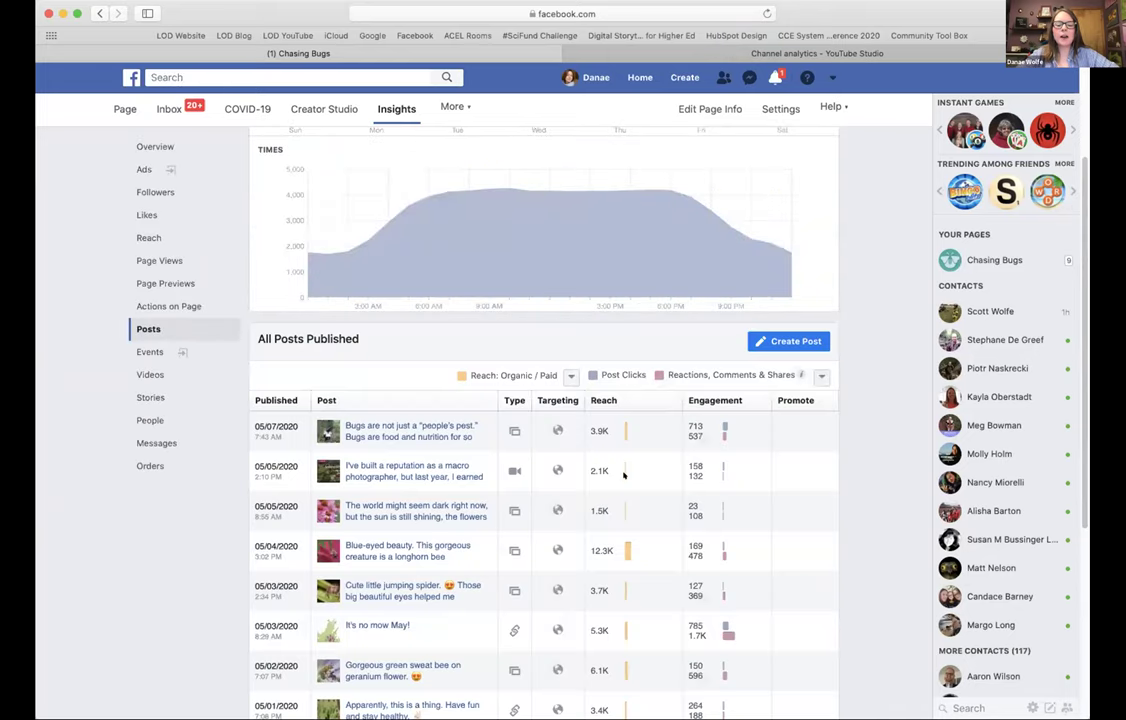
Step: Examine the reach and engagement of all published posts, and the days and times when fans are online
scroll(625, 500, "down", 5)
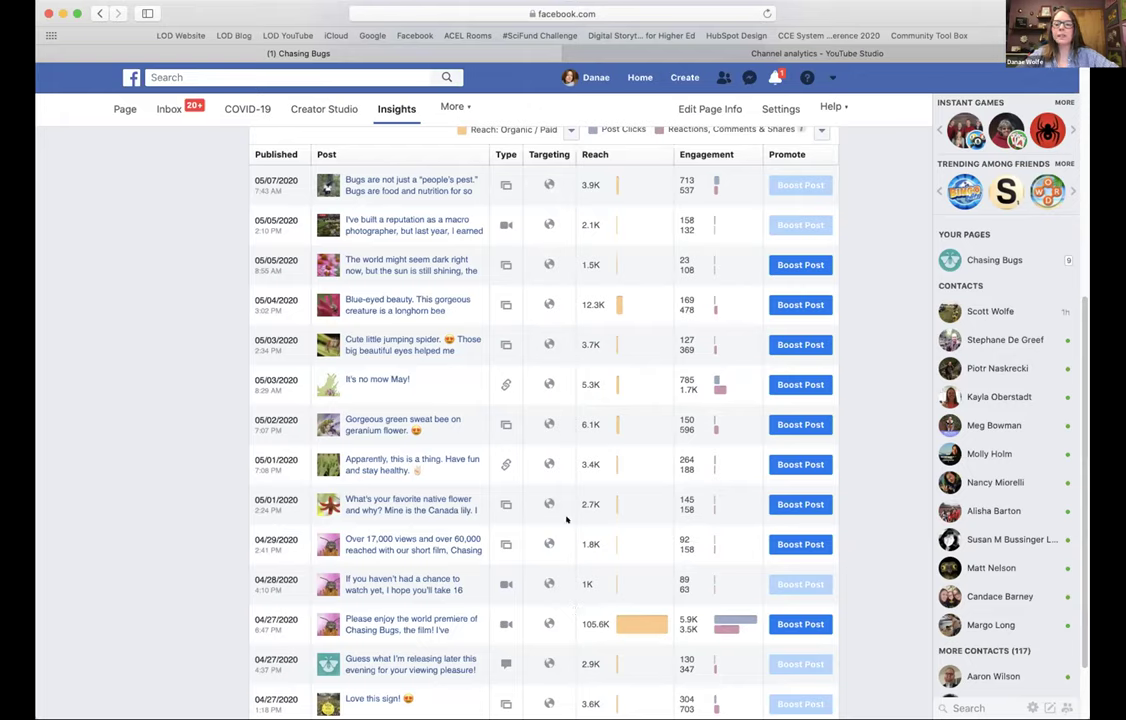
scroll(566, 519, "up", 1)
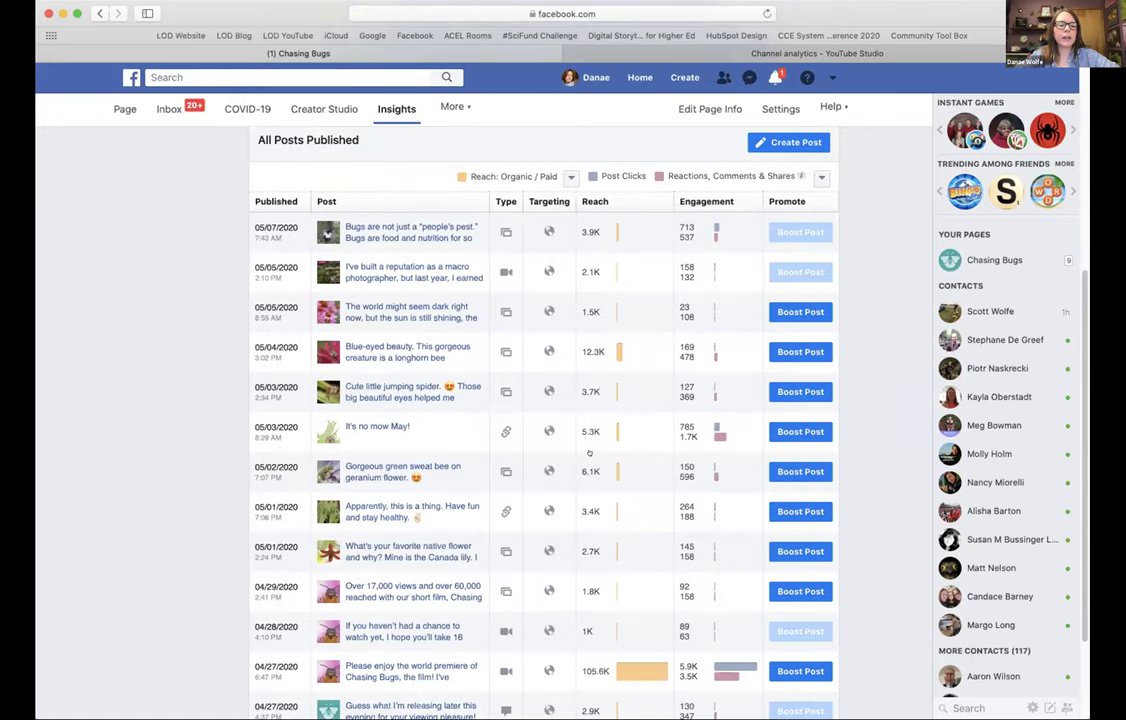
scroll(328, 357, "up", 5)
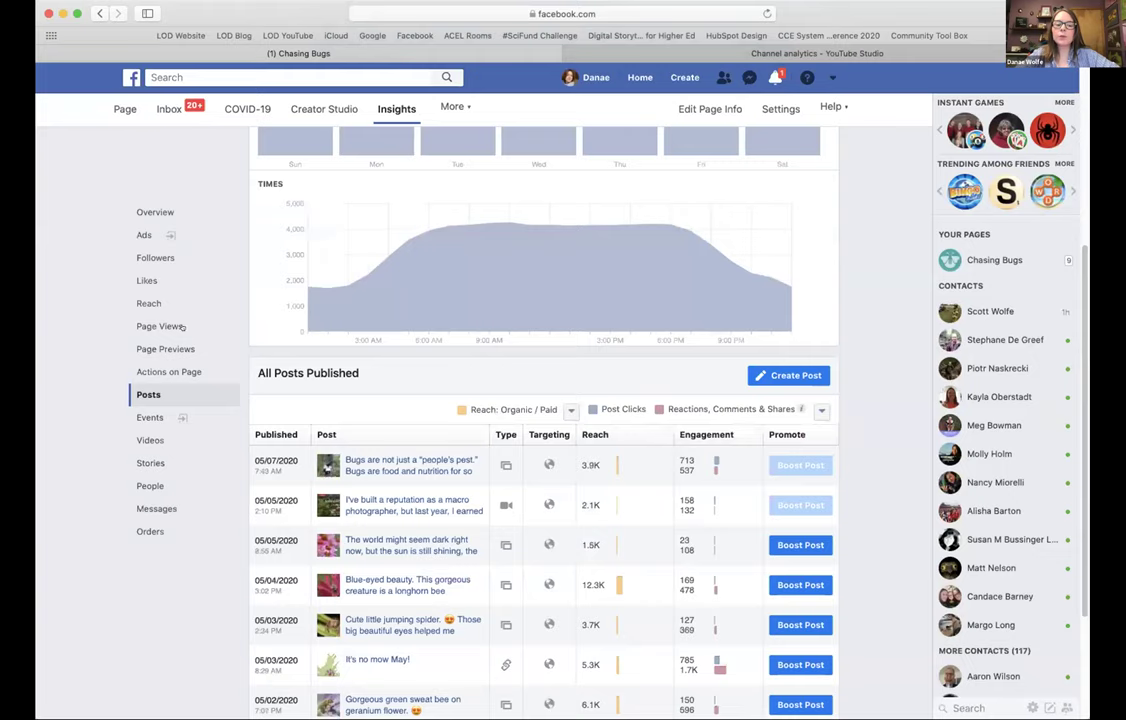
scroll(182, 327, "up", 3)
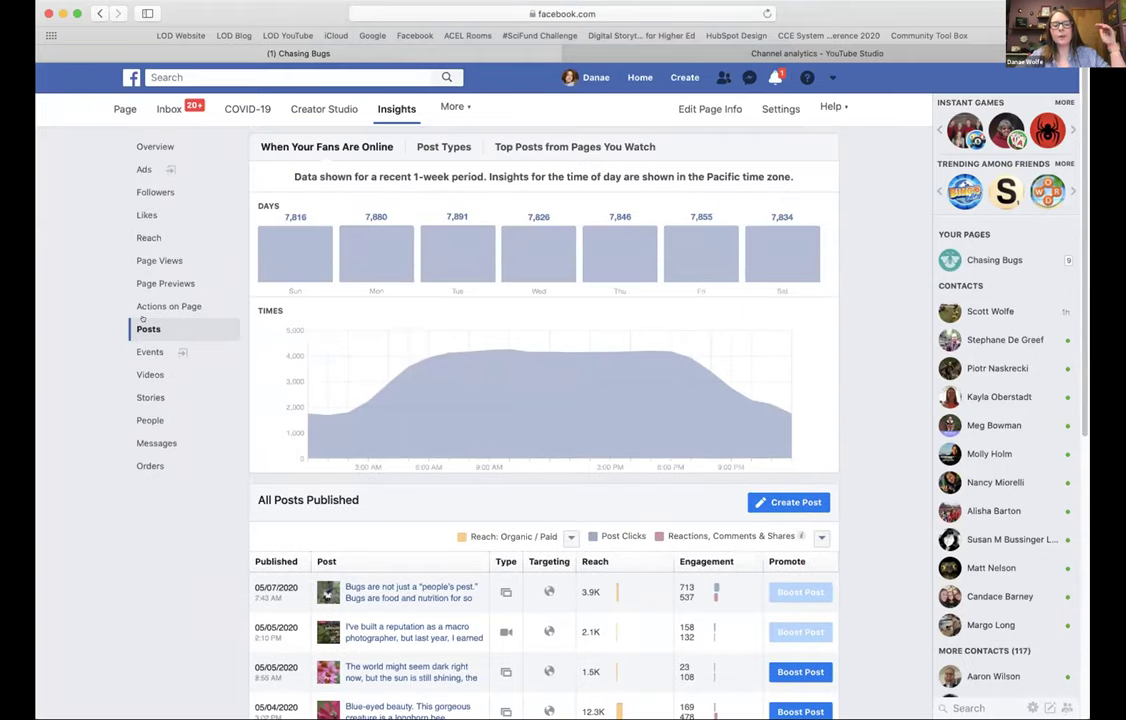
mouse_move(300, 220)
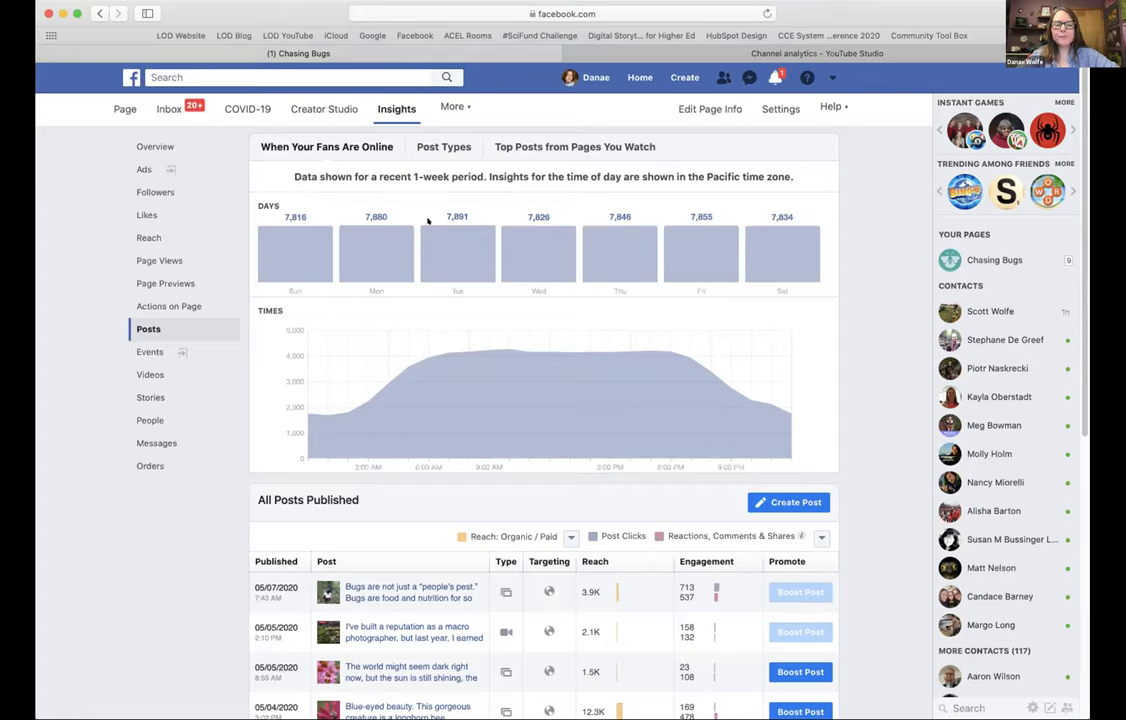
mouse_move(397, 325)
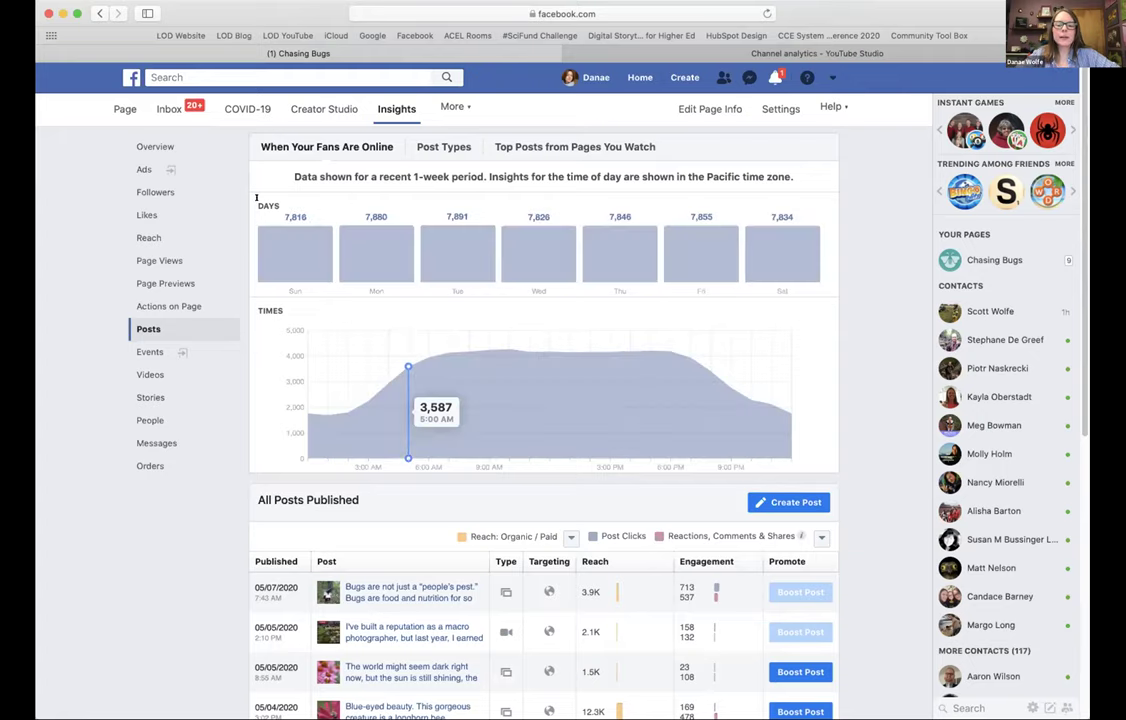
Step: From the Insights overview, review the export settings for file format, date range and post data, leaving without exporting
left_click(143, 144)
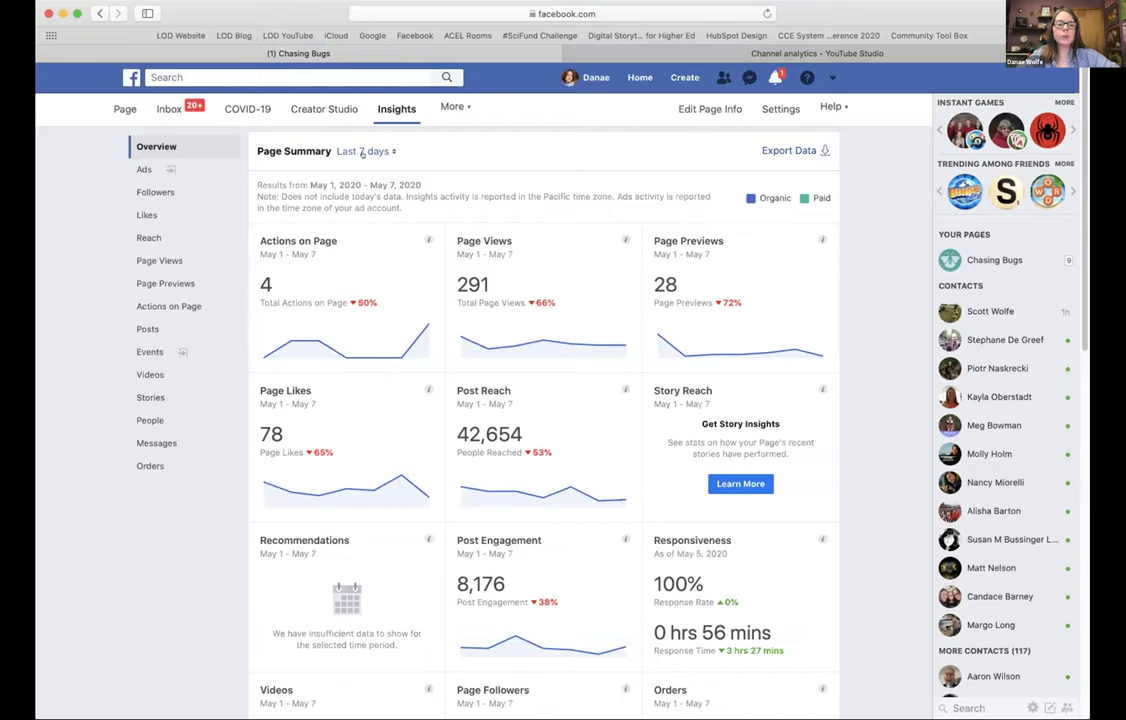
left_click(355, 151)
left_click(760, 160)
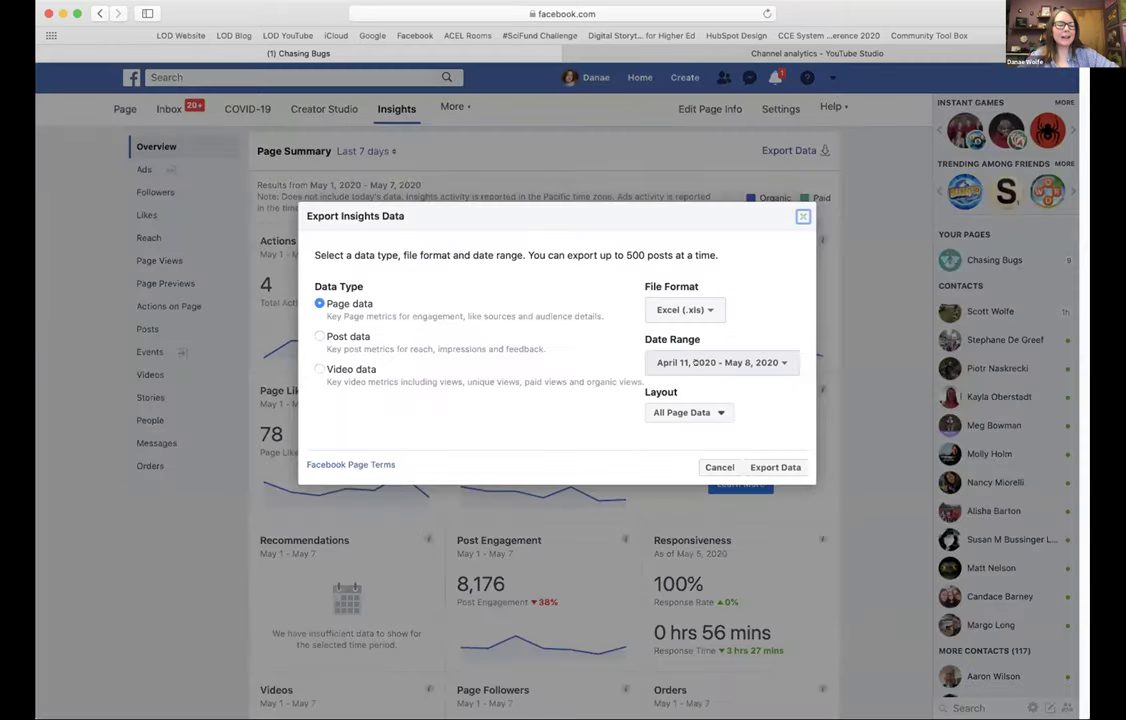
left_click(695, 363)
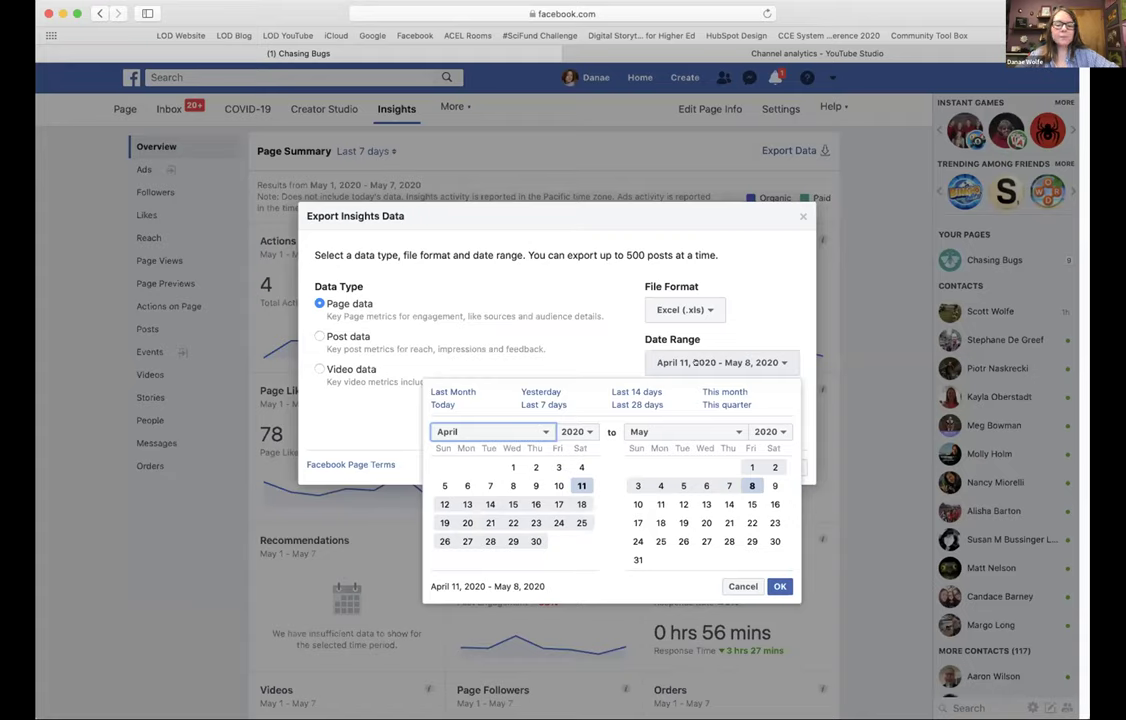
left_click(704, 309)
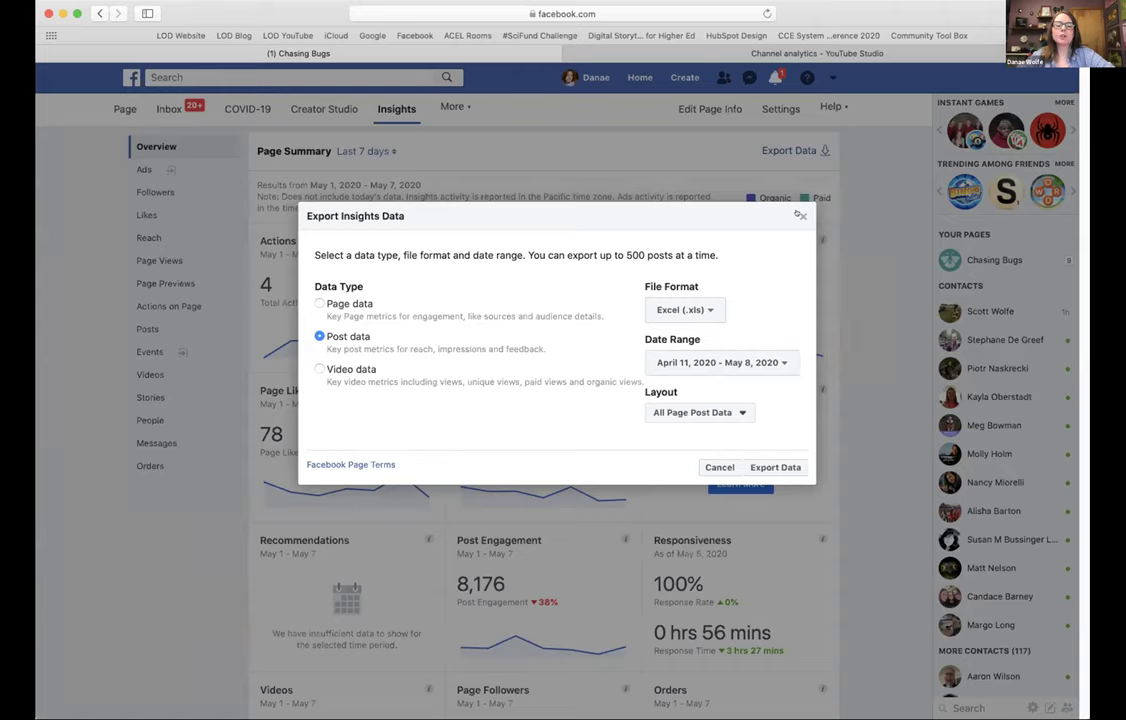
left_click(800, 215)
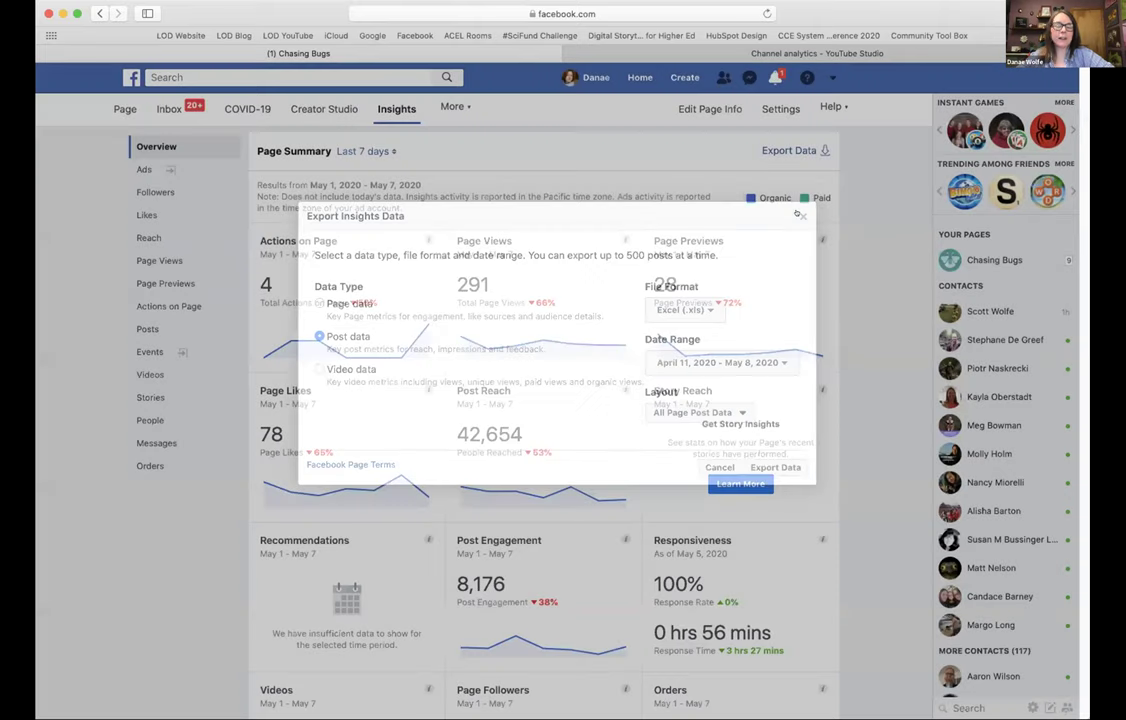
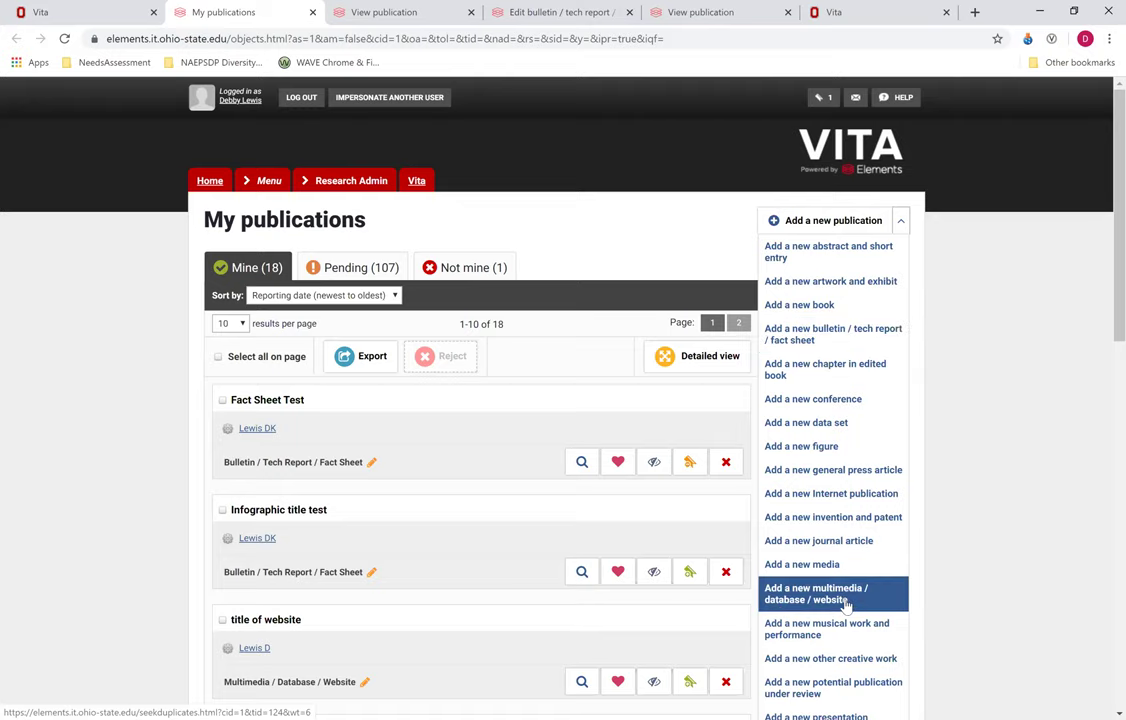
Step: In Vita, start a new multimedia / database / website record, skip the title search, and set the relationship to Author of
left_click(845, 600)
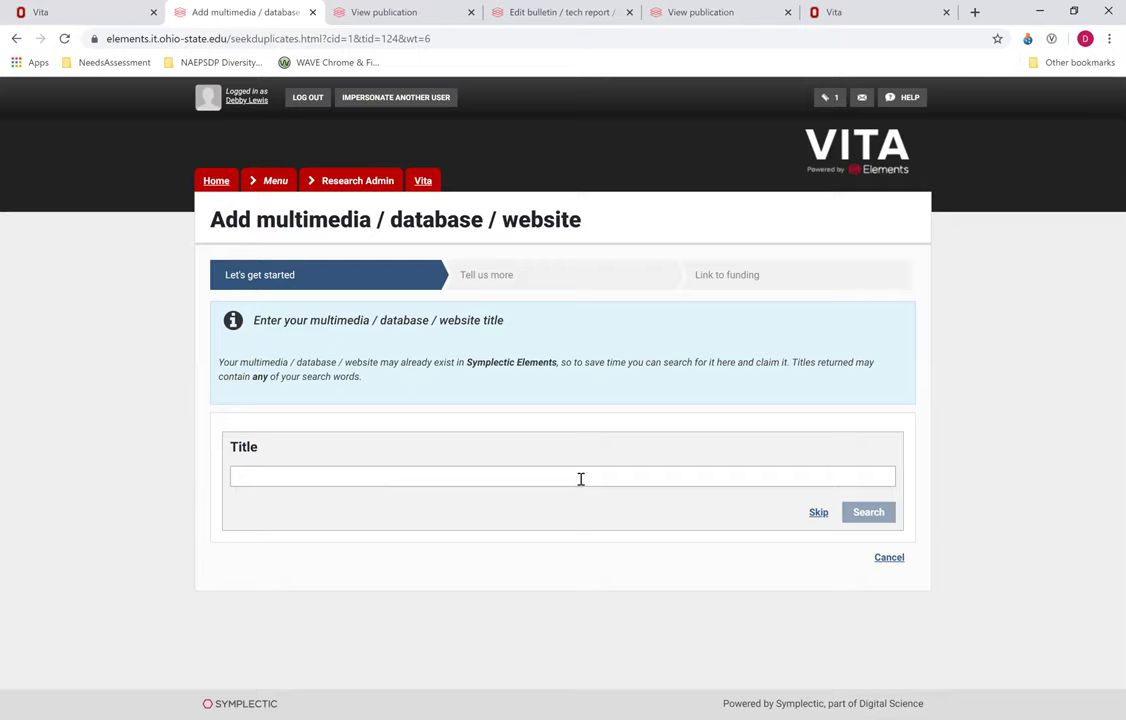
left_click(818, 514)
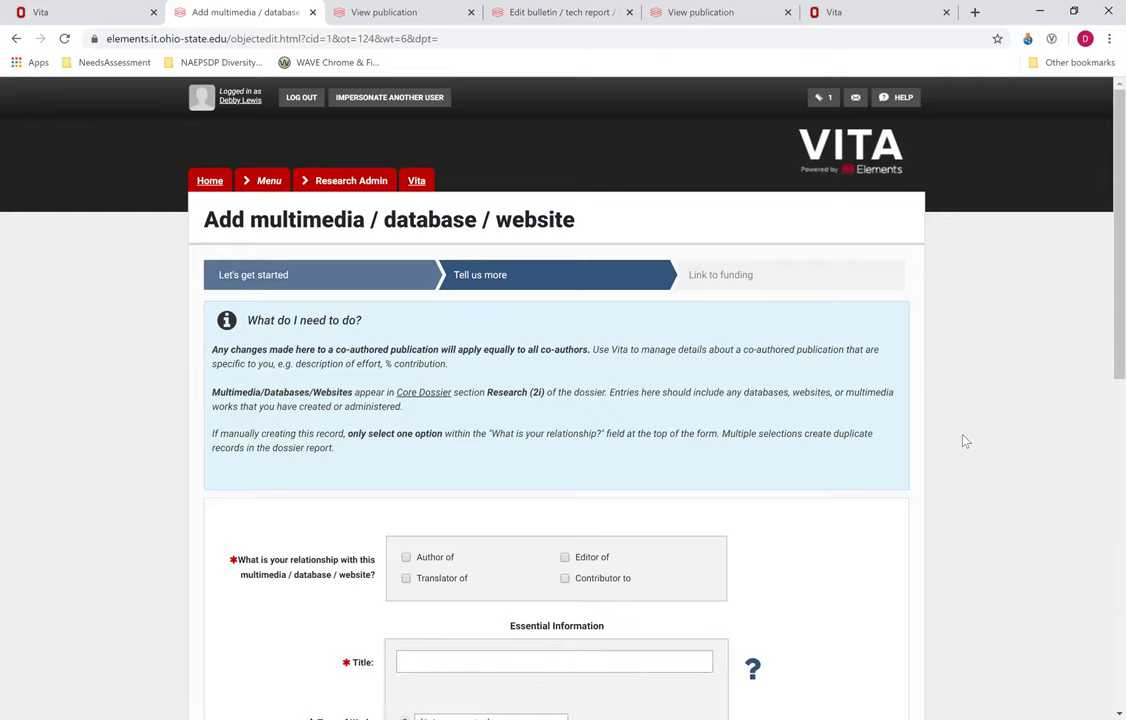
scroll(964, 440, "down", 3)
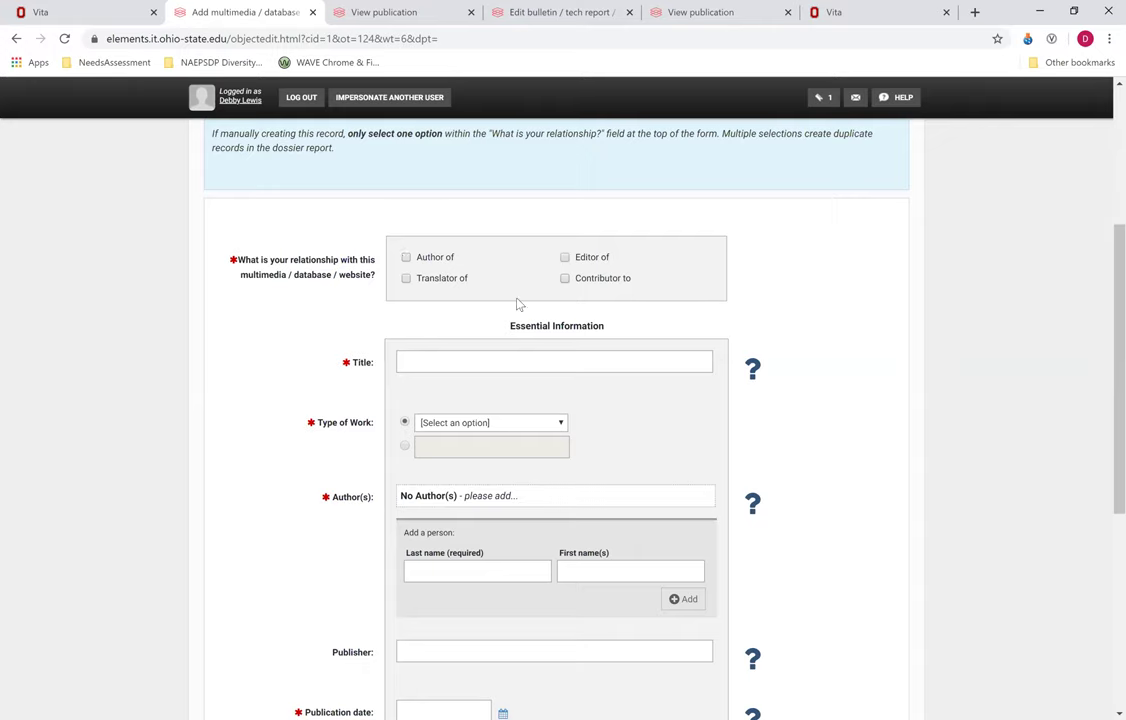
left_click(435, 258)
Step: Enter "Facebook page test" as the record's title and set its type of work to Website
left_click(502, 362)
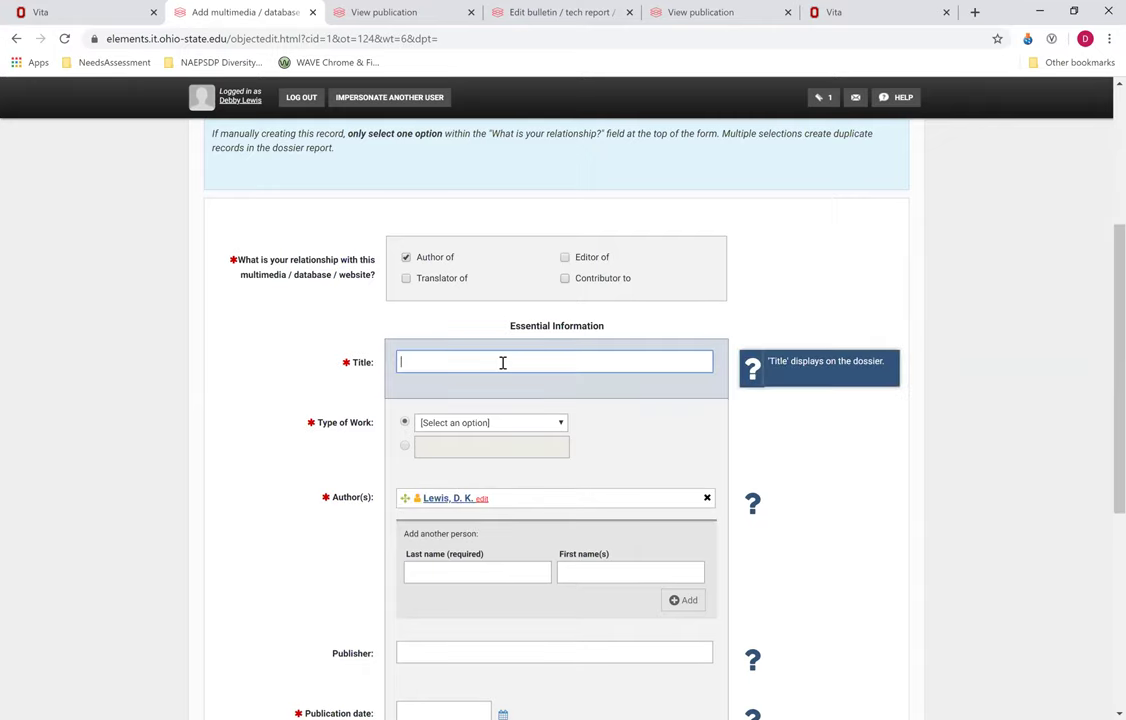
type("Fac")
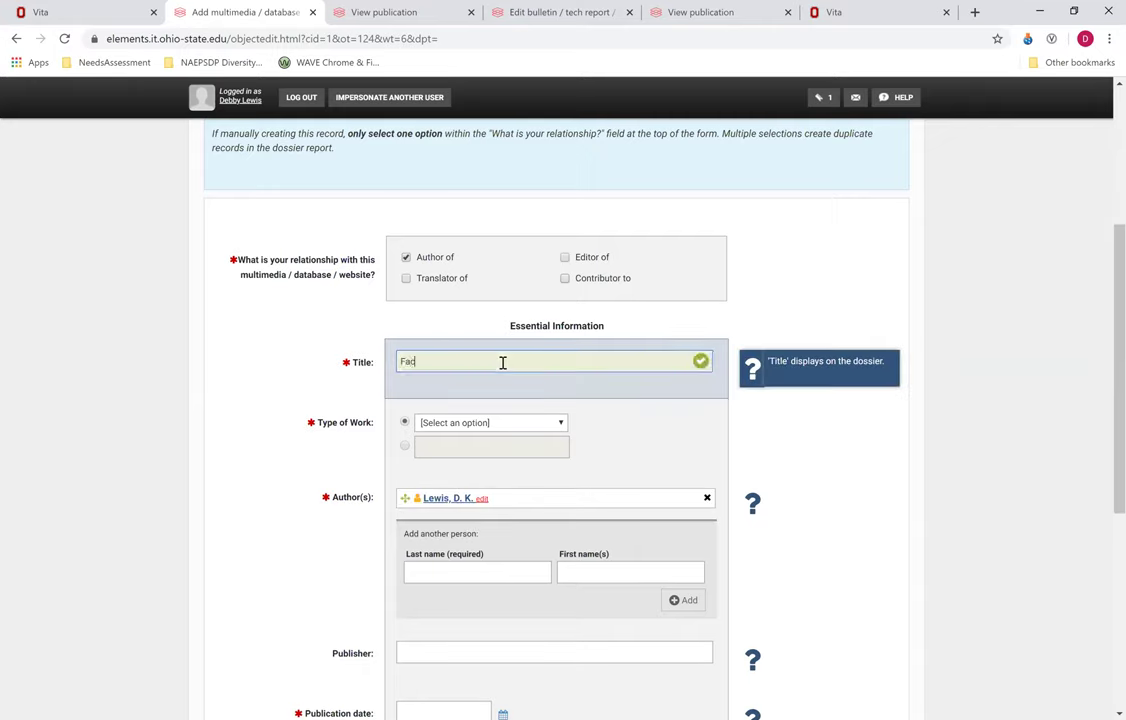
type("ebook page test")
left_click(563, 424)
left_click(467, 517)
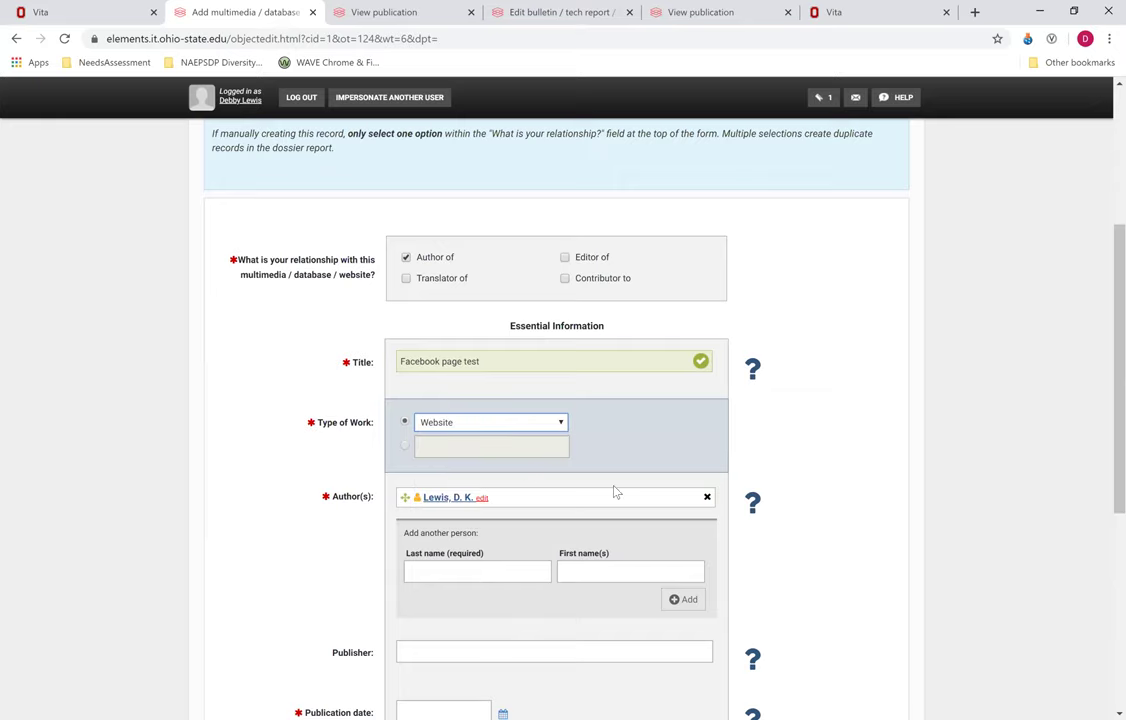
Step: Examine the remaining record fields, including authors, publisher, publication date, last updated date, version number, distributor and URL
scroll(616, 492, "down", 4)
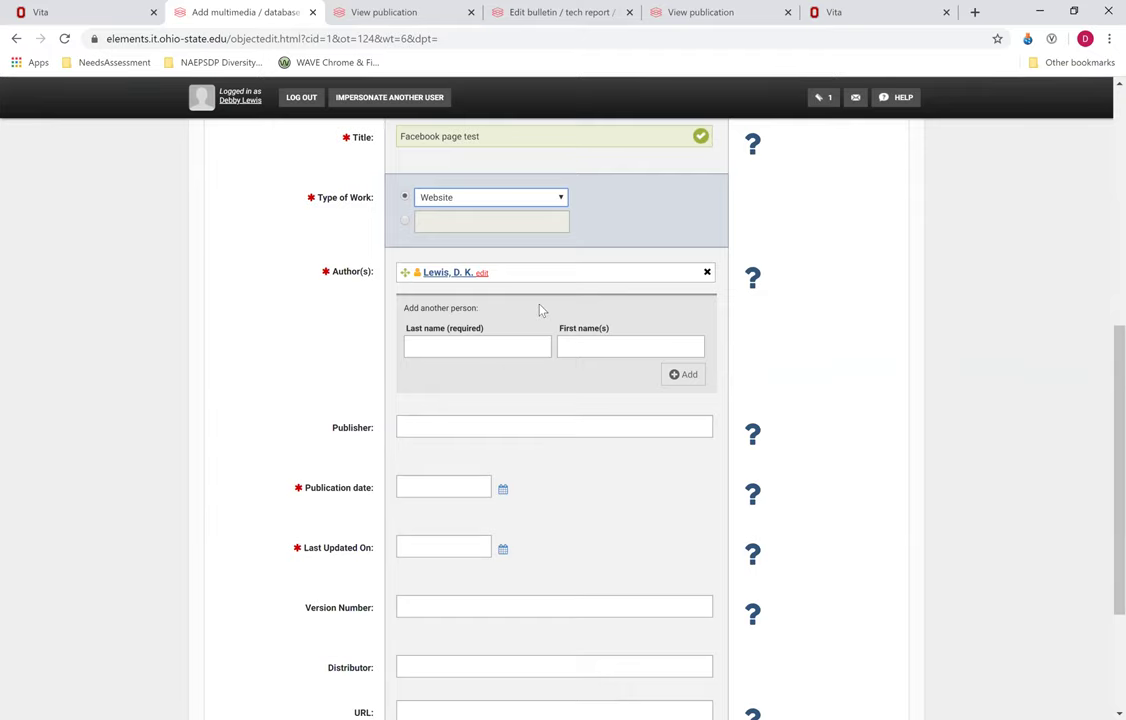
scroll(500, 200, "down", 3)
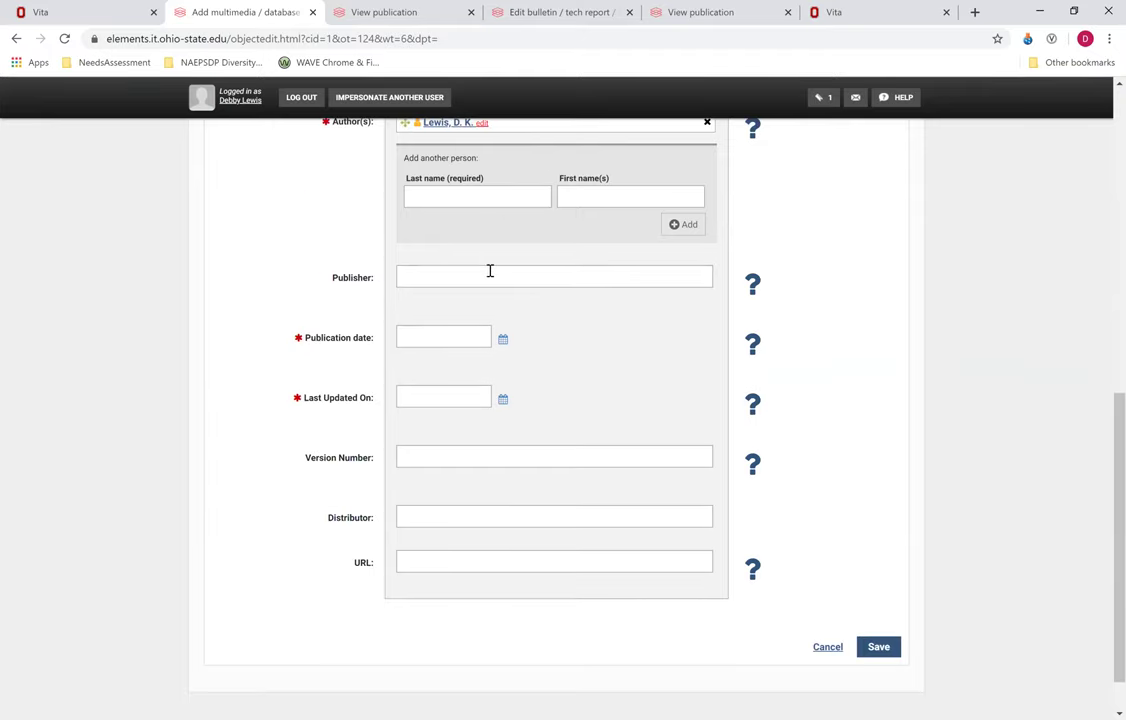
scroll(489, 270, "up", 1)
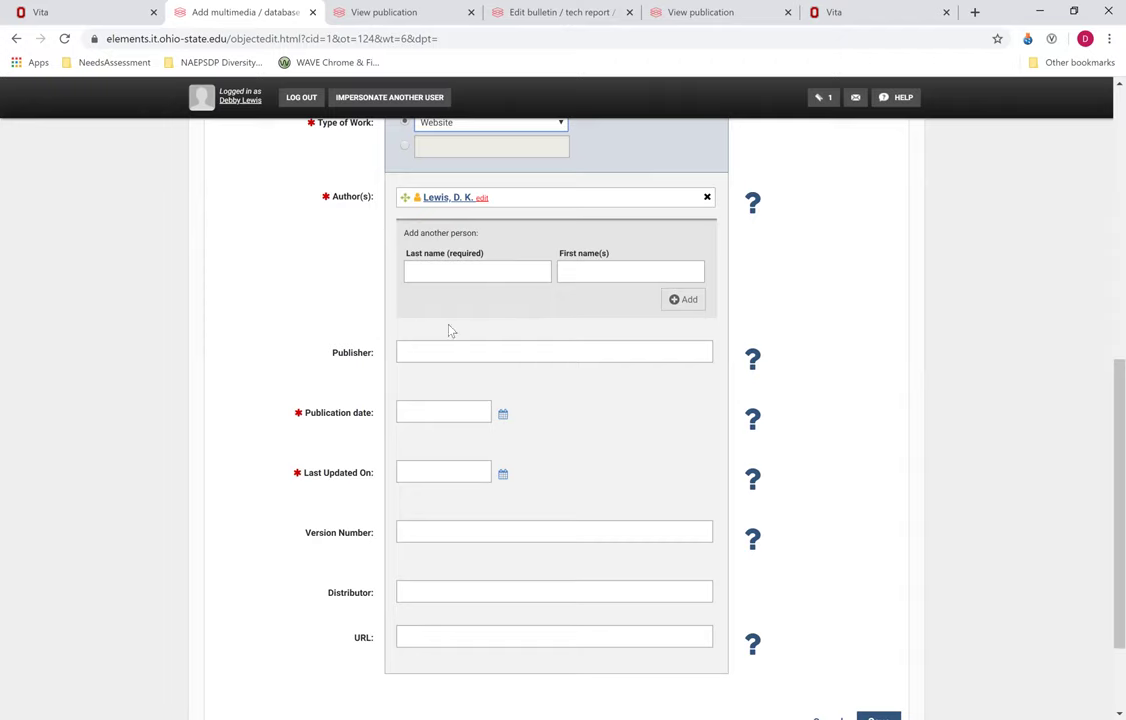
scroll(505, 346, "down", 1)
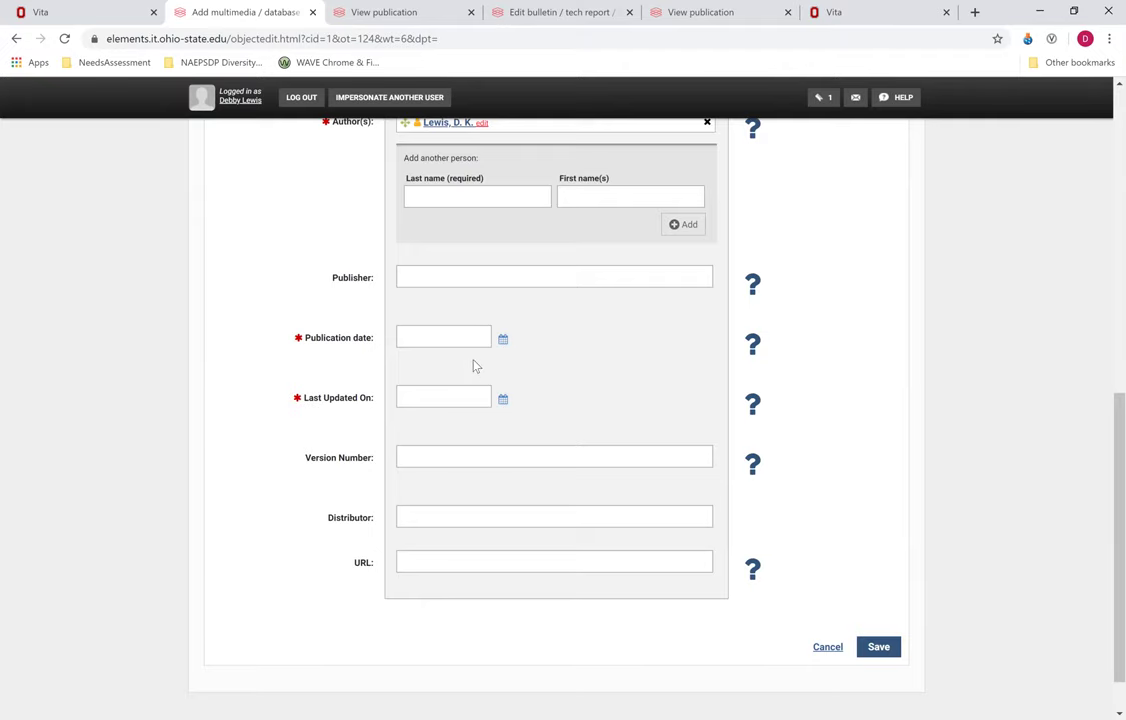
Step: Set the record's publication date to 01 Jan 2020 and its last updated date to 31 Dec 2020
left_click(462, 338)
left_click(453, 364)
left_click(462, 388)
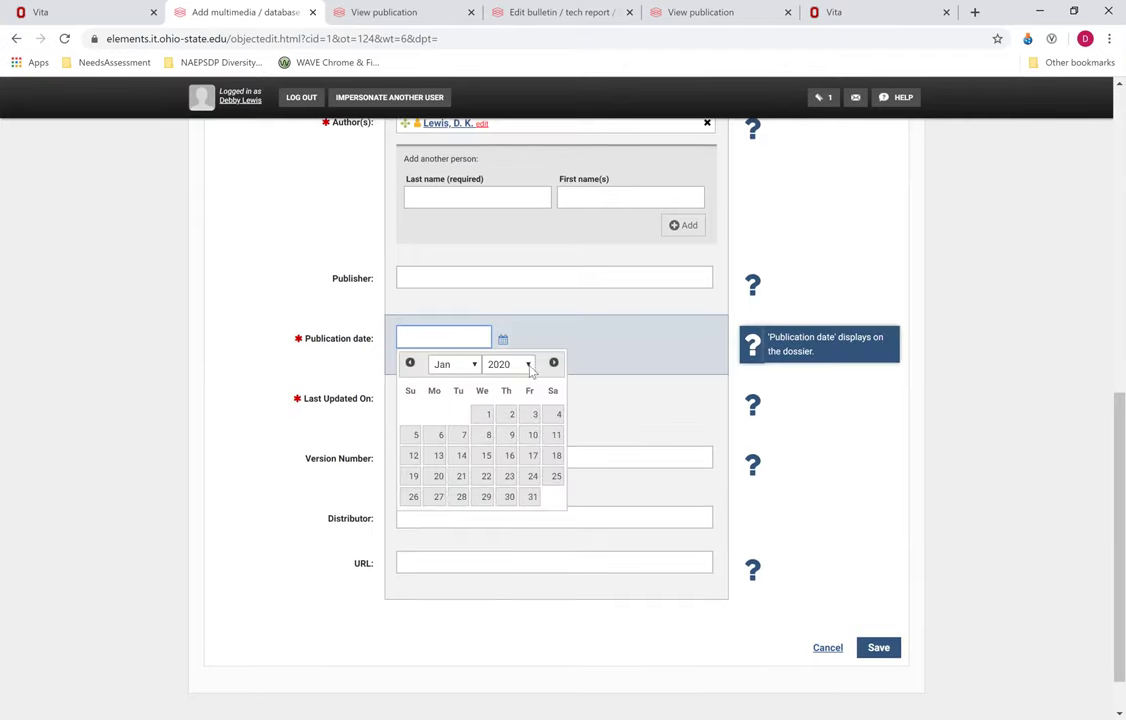
left_click(487, 414)
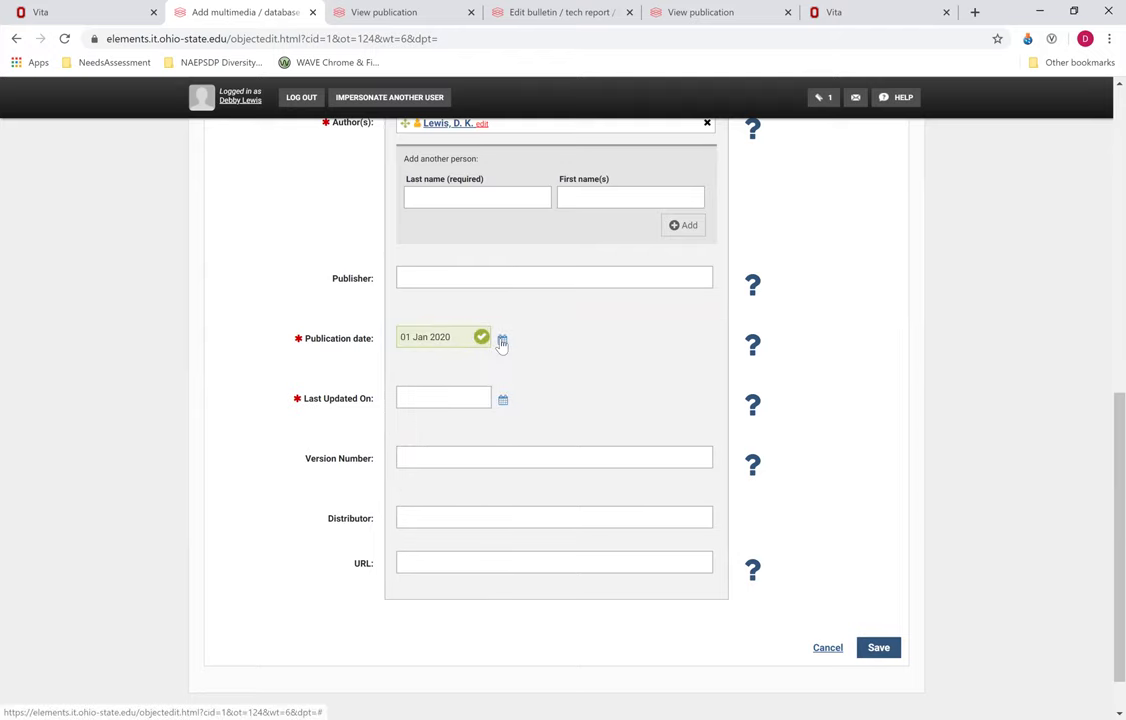
left_click(503, 401)
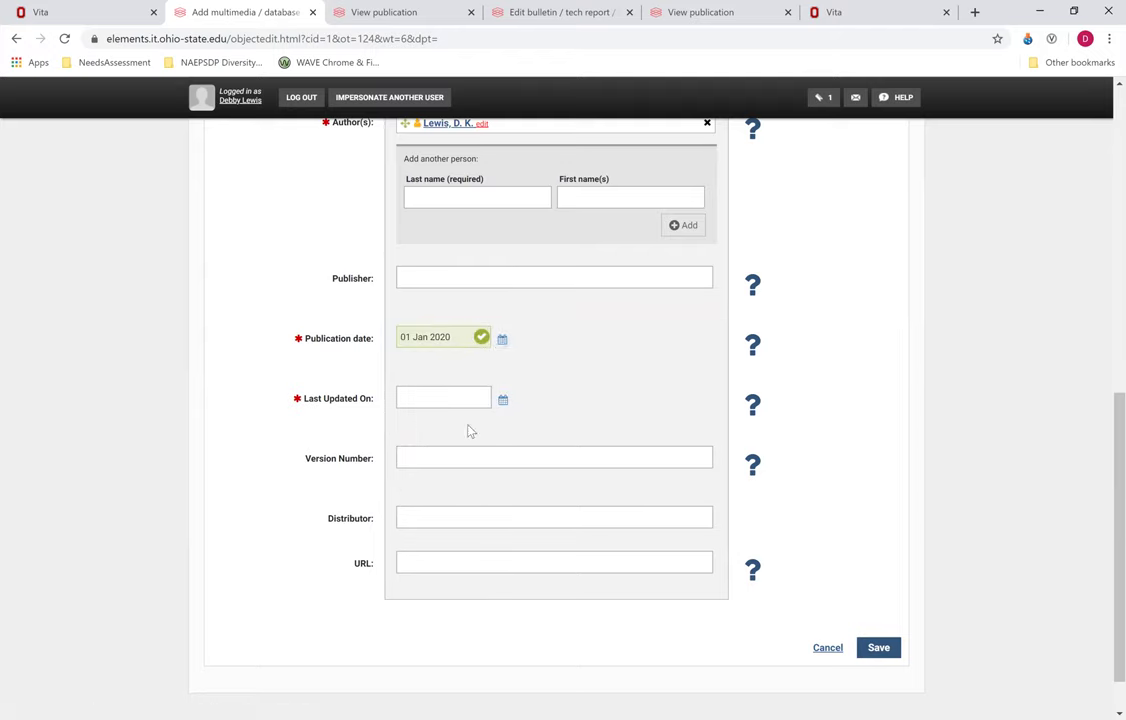
left_click(475, 427)
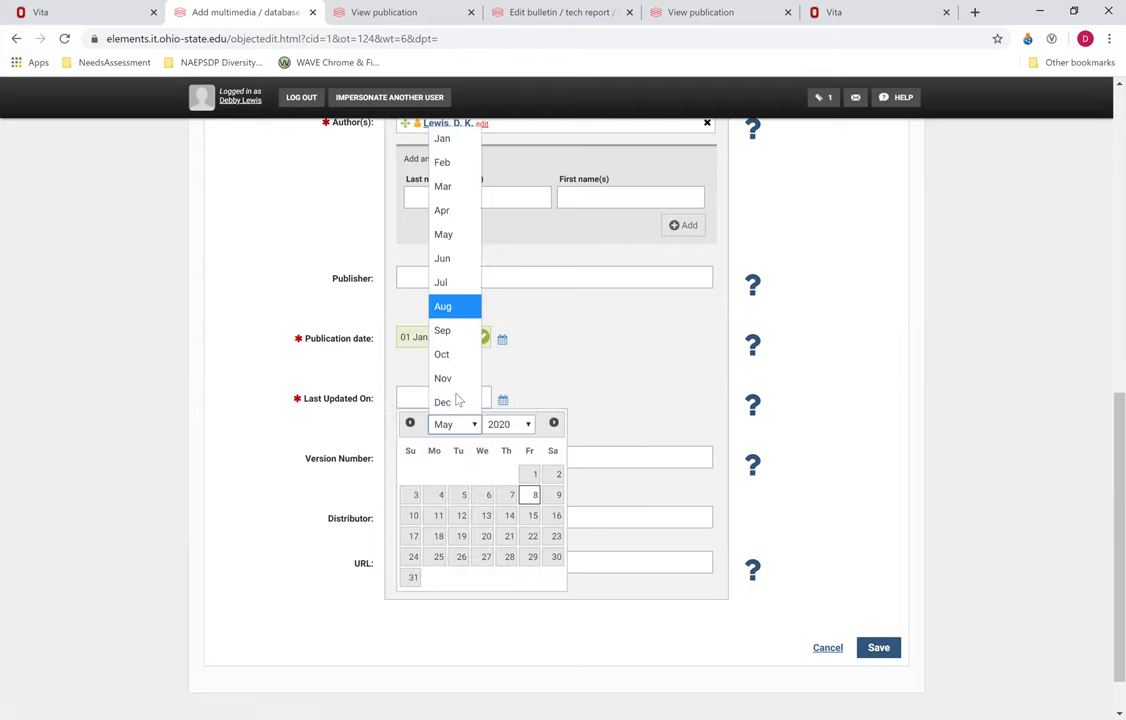
key("d")
key("Return")
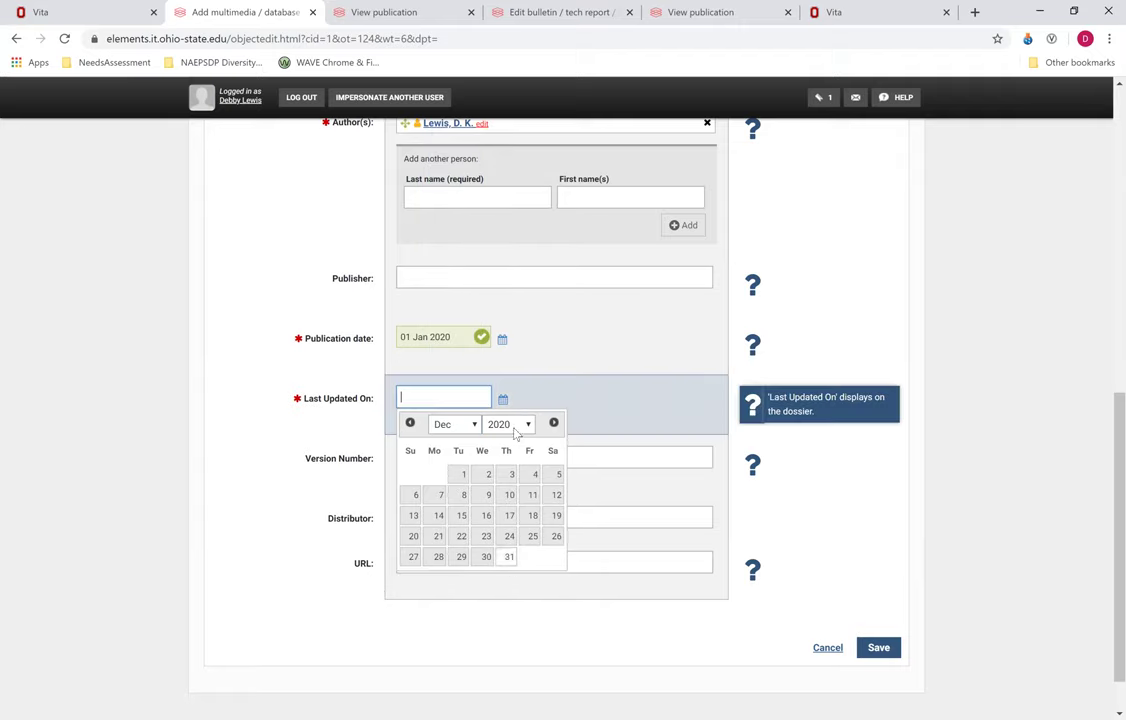
left_click(441, 352)
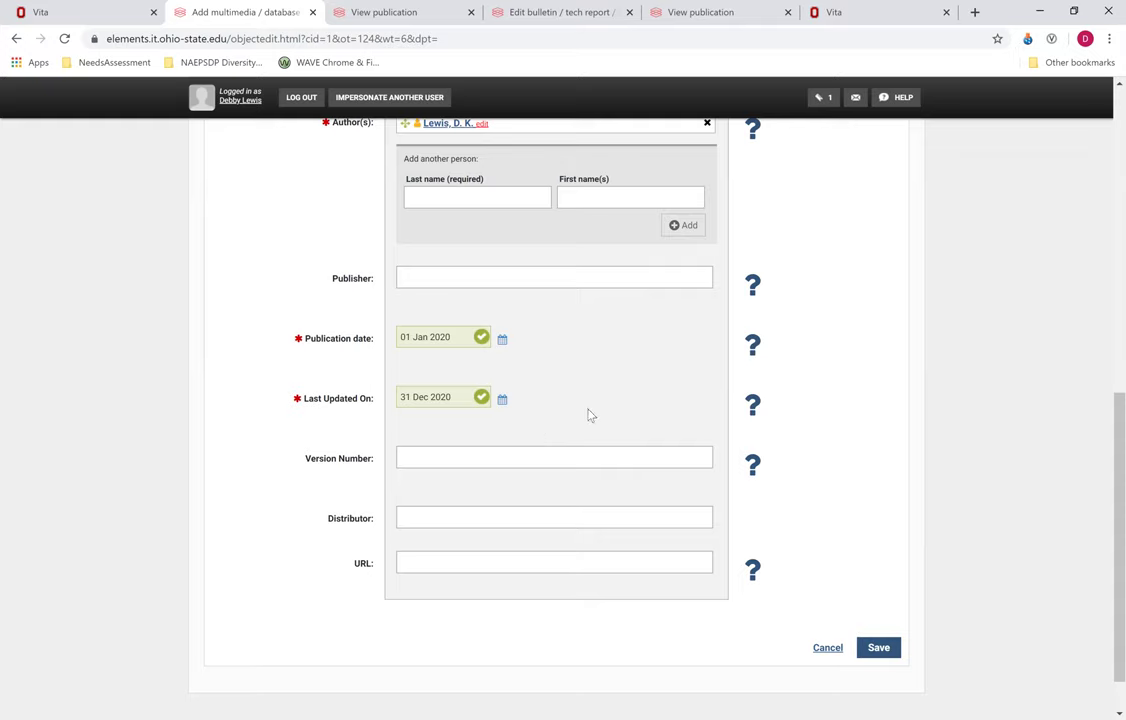
Step: Leave the URL empty, save the record as not externally funded, and go to the list of own publications
left_click(472, 569)
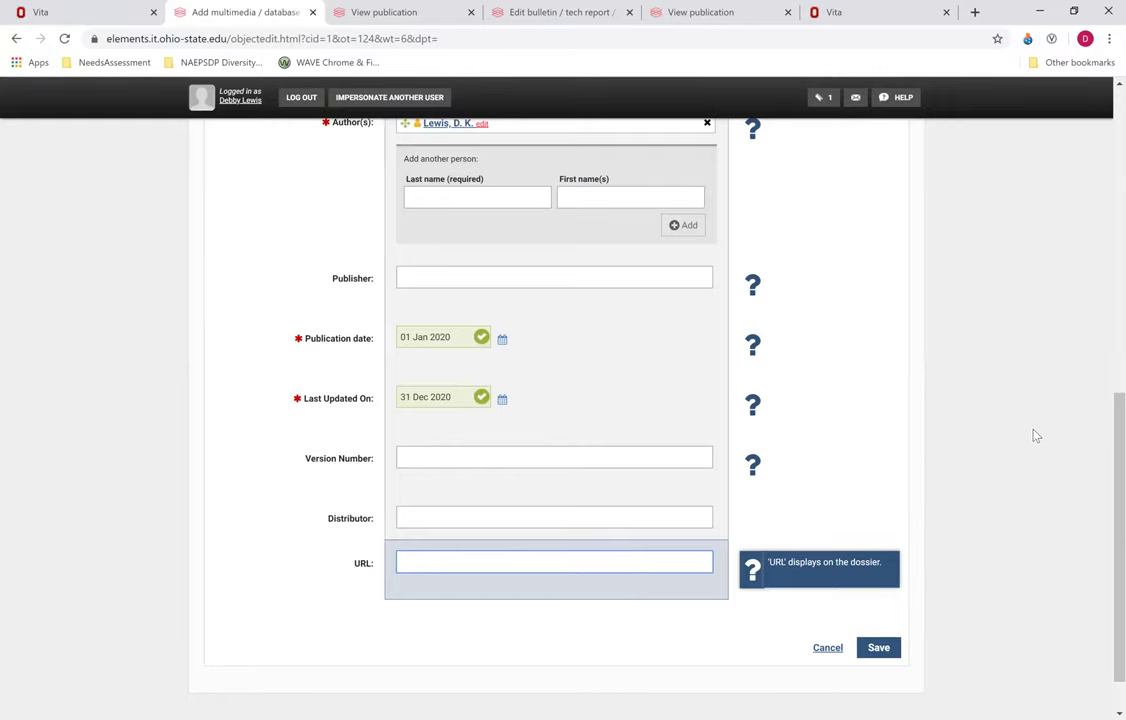
key("Return")
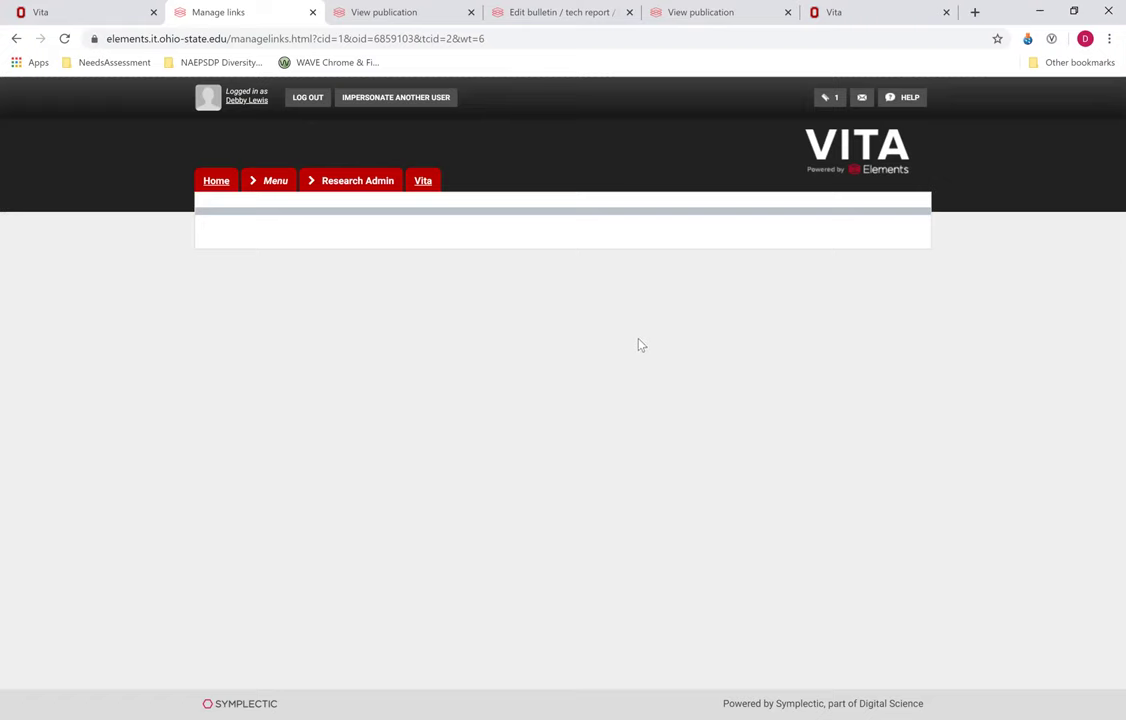
scroll(553, 357, "down", 1)
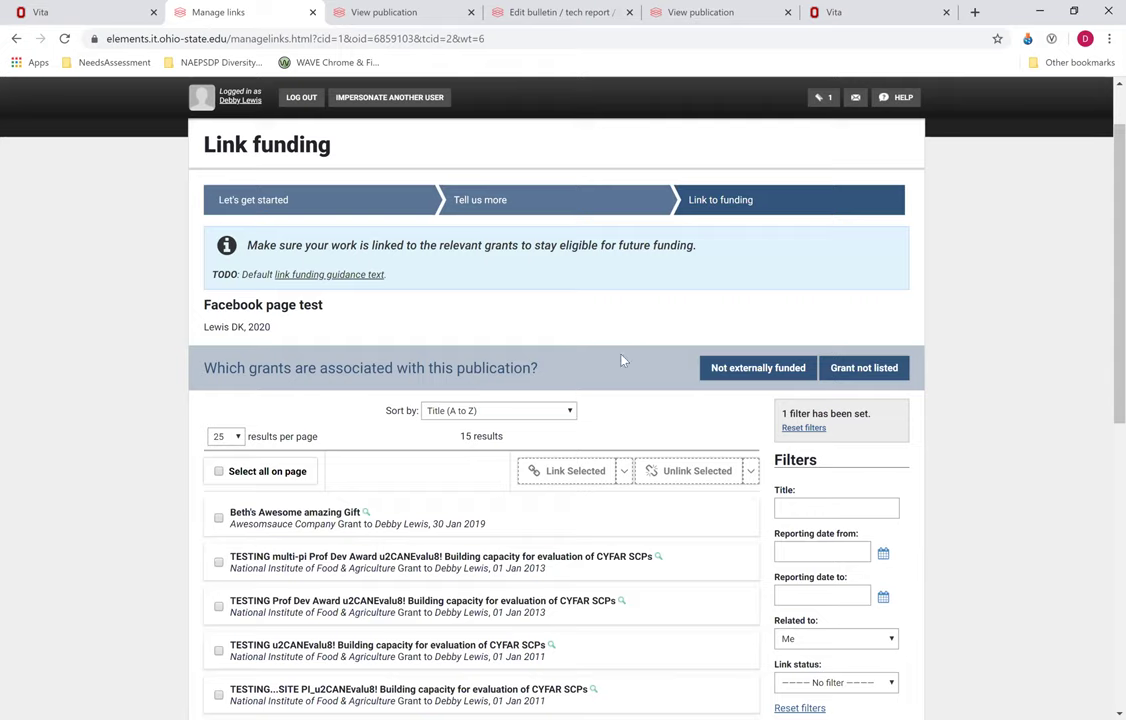
left_click(758, 370)
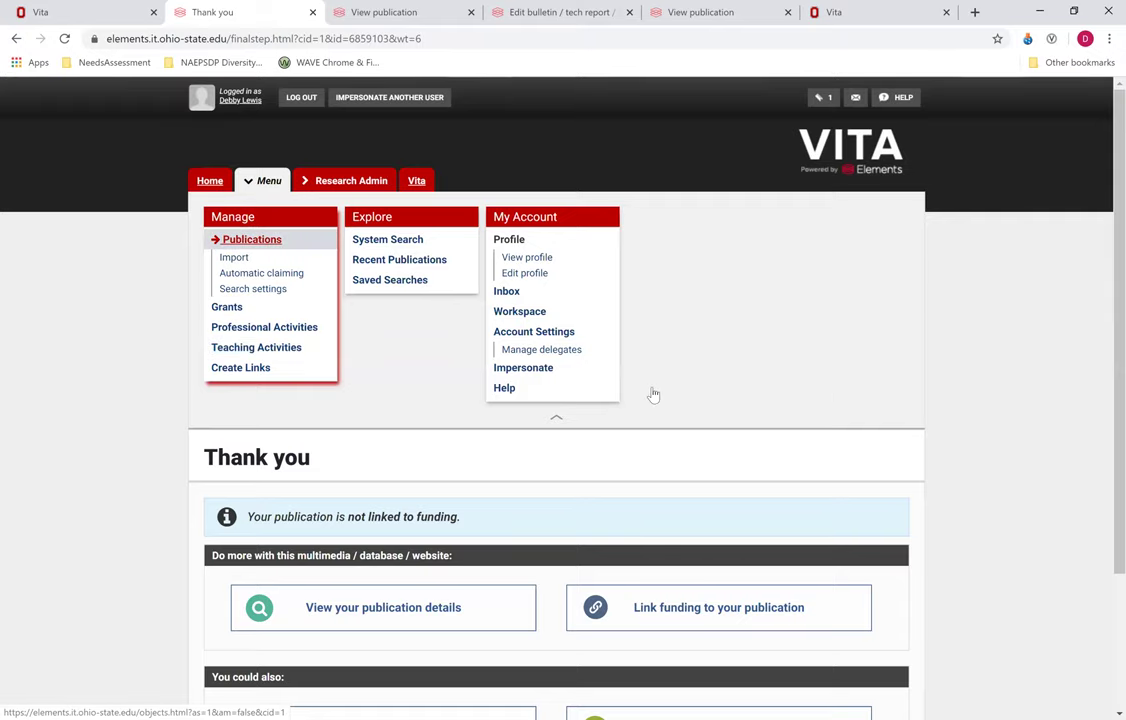
left_click(277, 412)
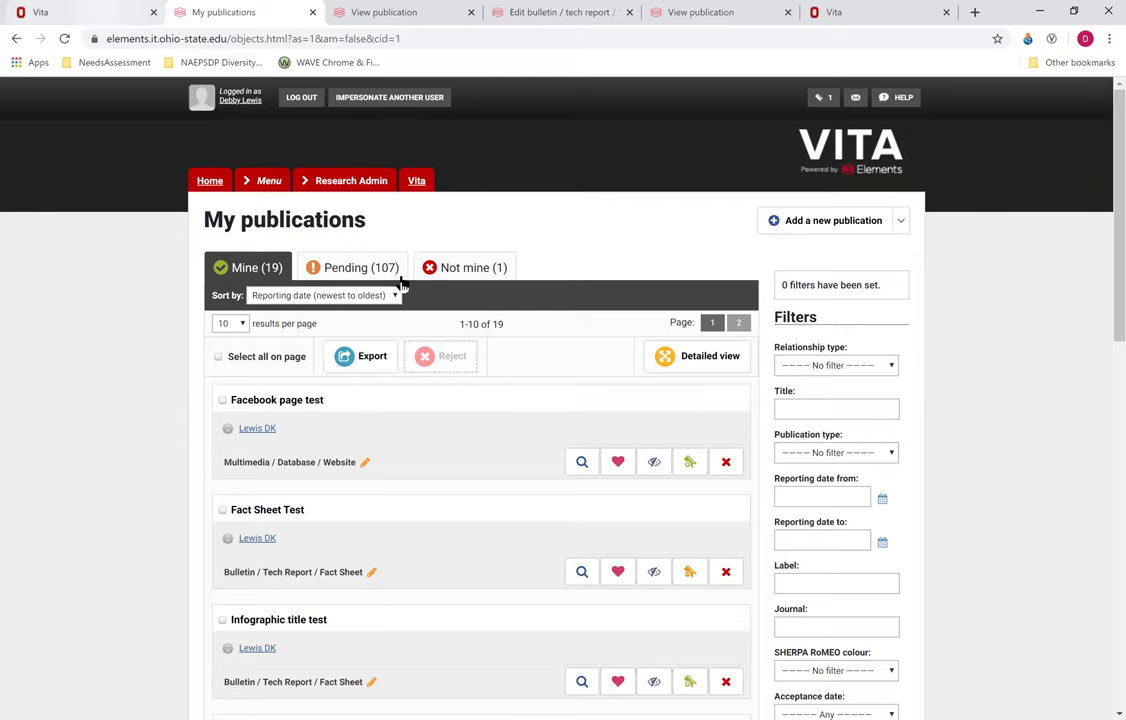
Step: In Vita's supporting data for publications, show Bulletins / Tech Reports / Fact Sheets together with Multimedia / Databases / Websites
key("ctrl+1")
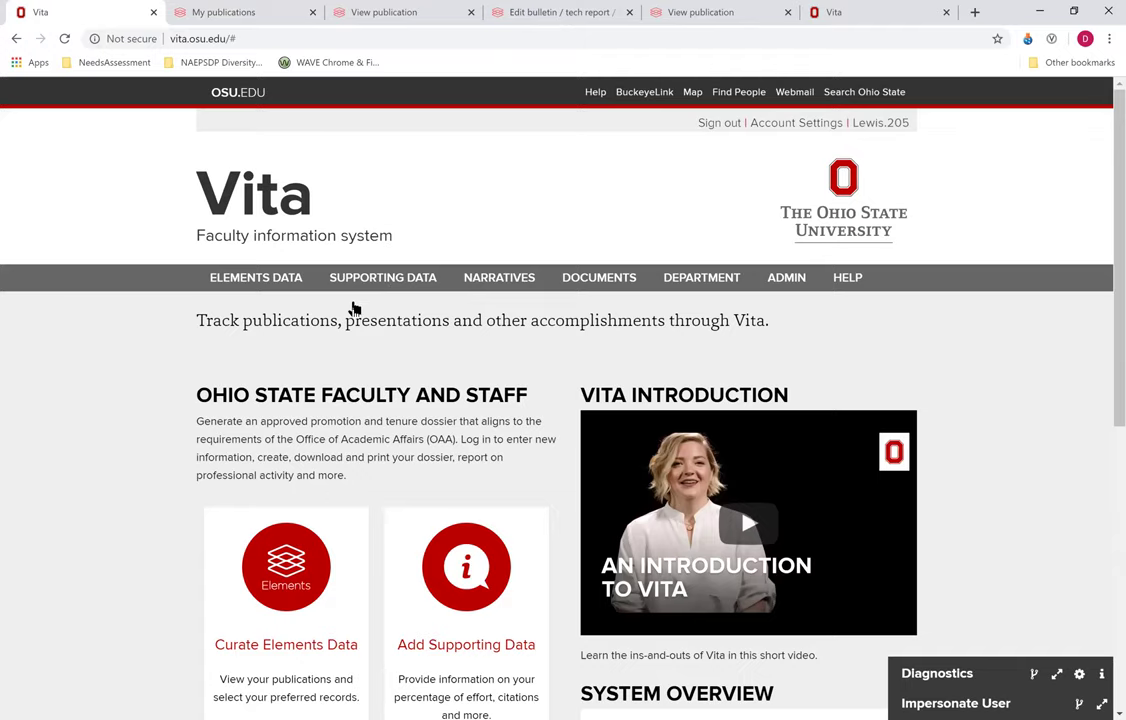
mouse_move(380, 280)
left_click(360, 303)
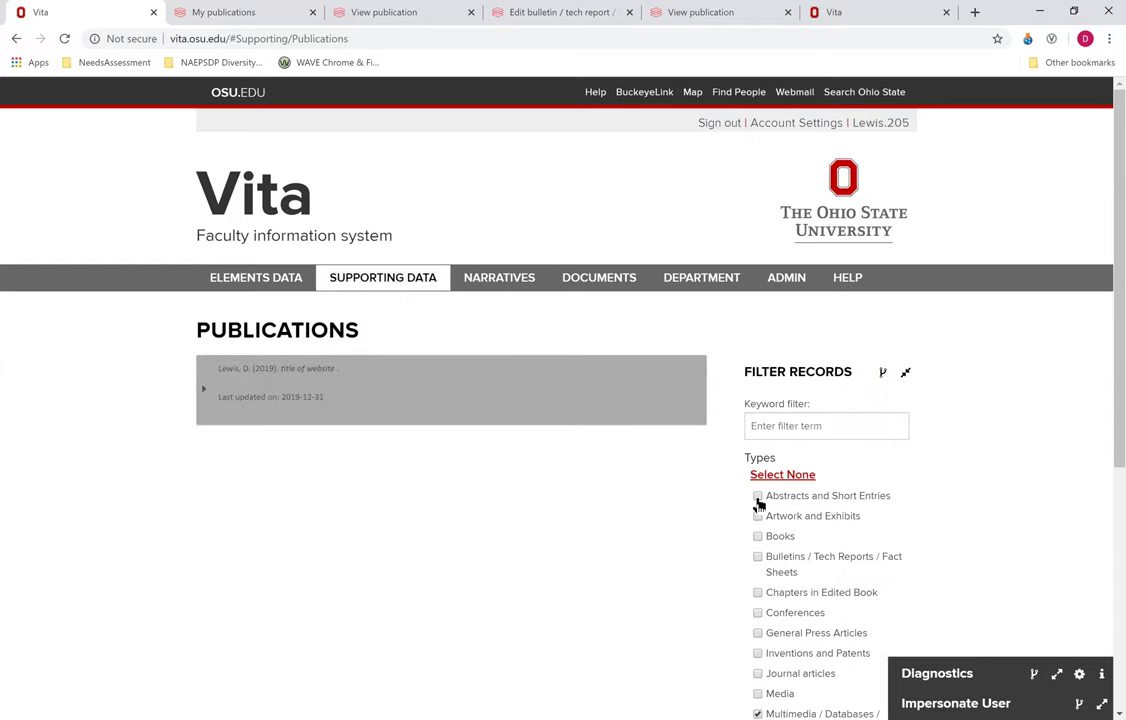
scroll(757, 483, "down", 3)
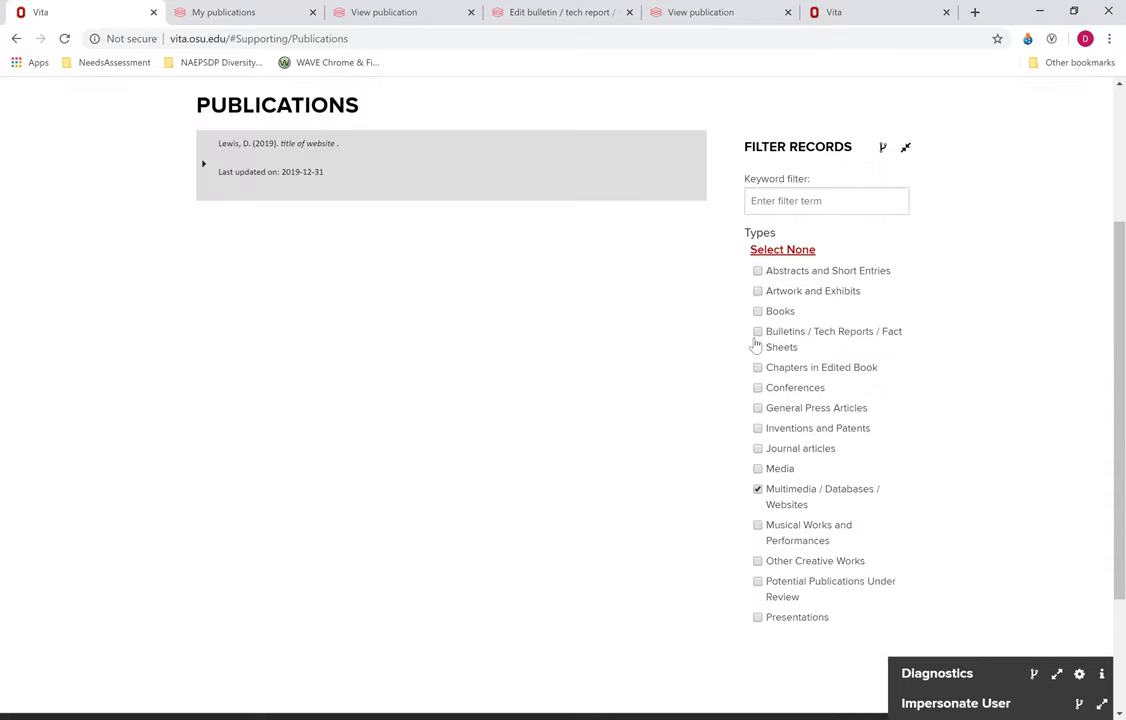
left_click(757, 331)
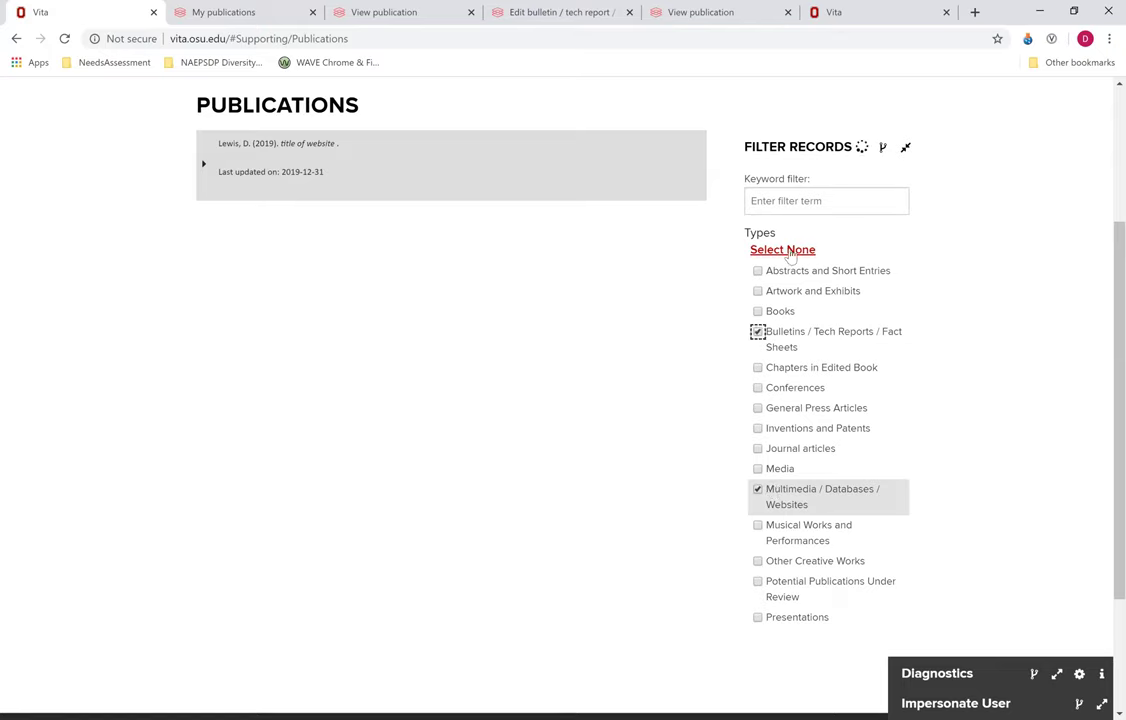
left_click(757, 489)
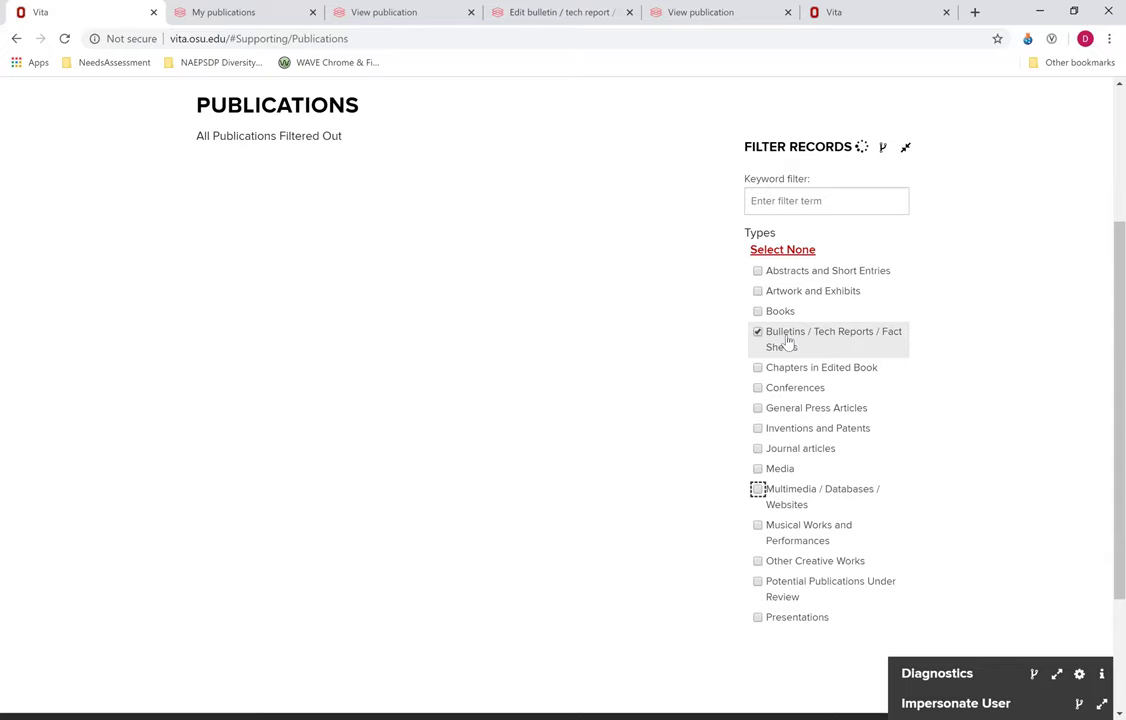
left_click(768, 492)
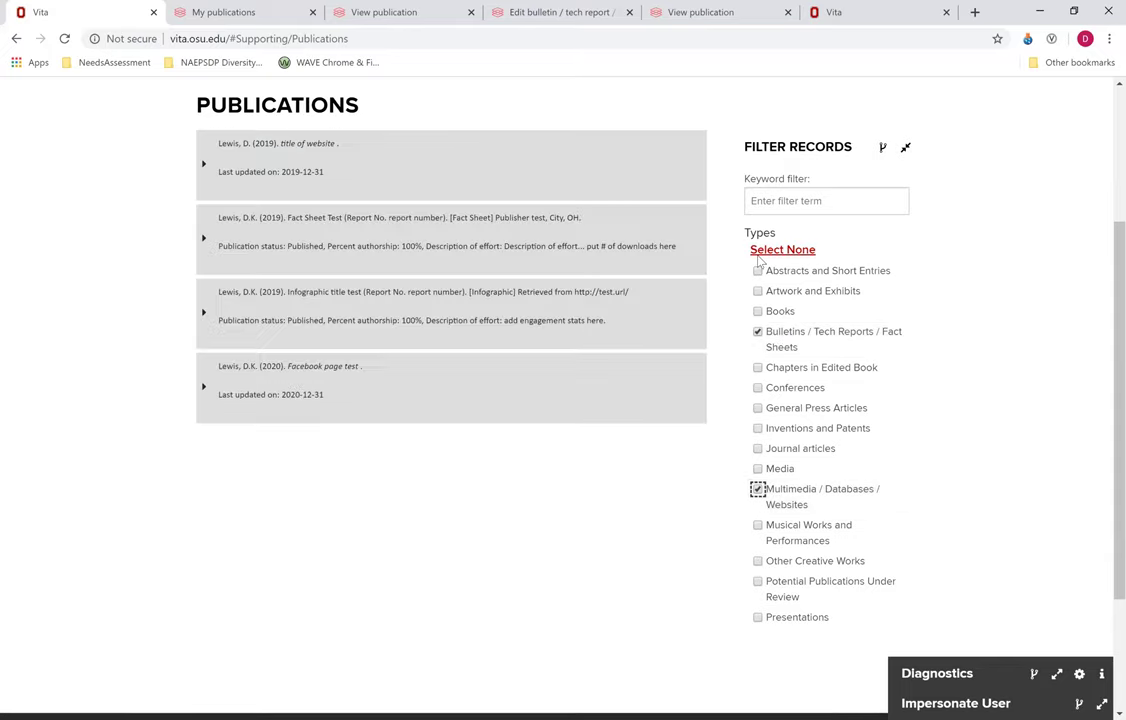
scroll(444, 344, "up", 3)
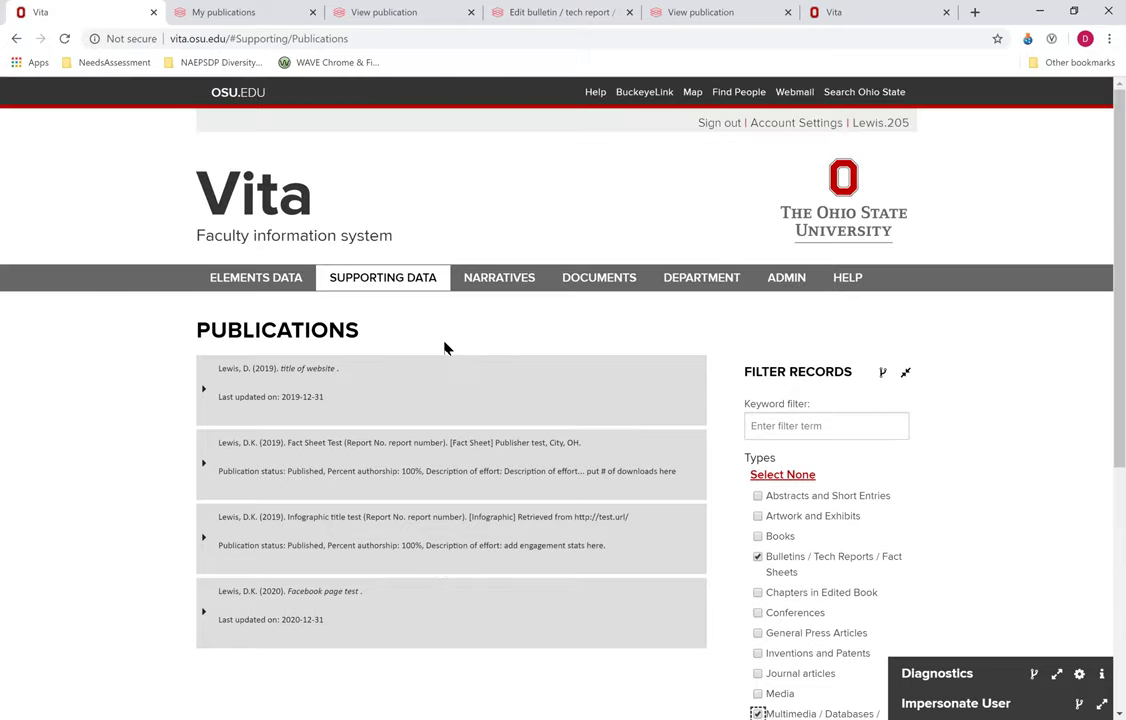
Step: Limit the list to Multimedia / Databases / Websites and open the "title of website" record's supporting data for editing
scroll(444, 347, "down", 5)
scroll(446, 327, "up", 2)
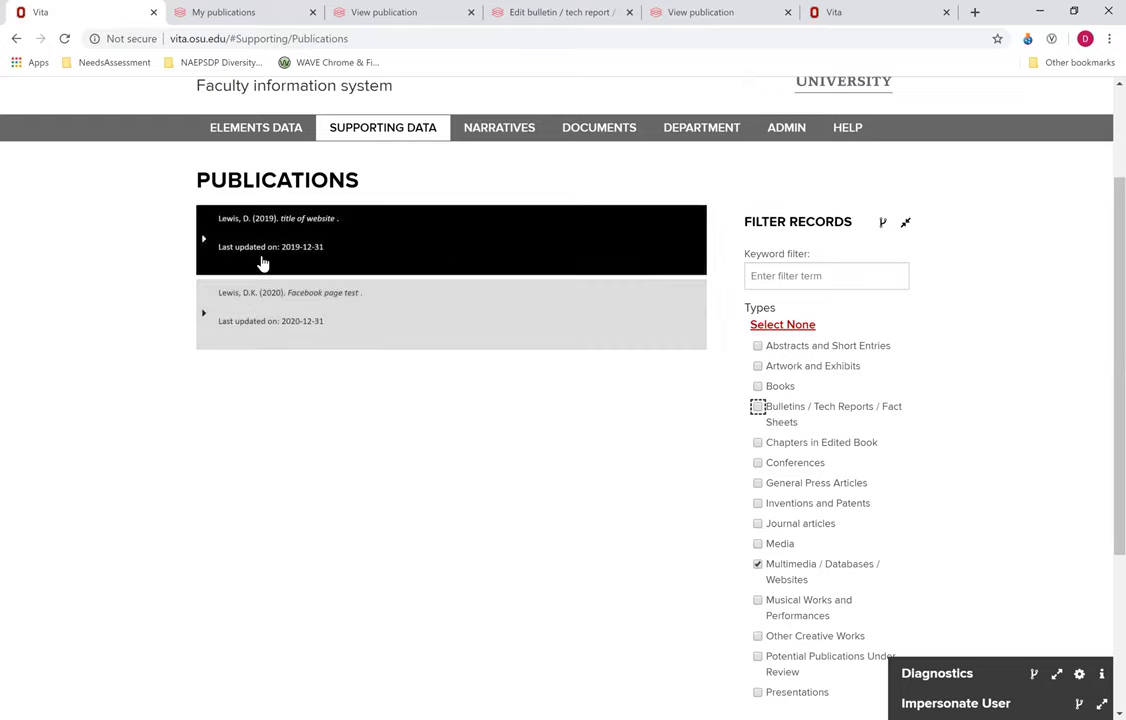
left_click(205, 245)
key("Return")
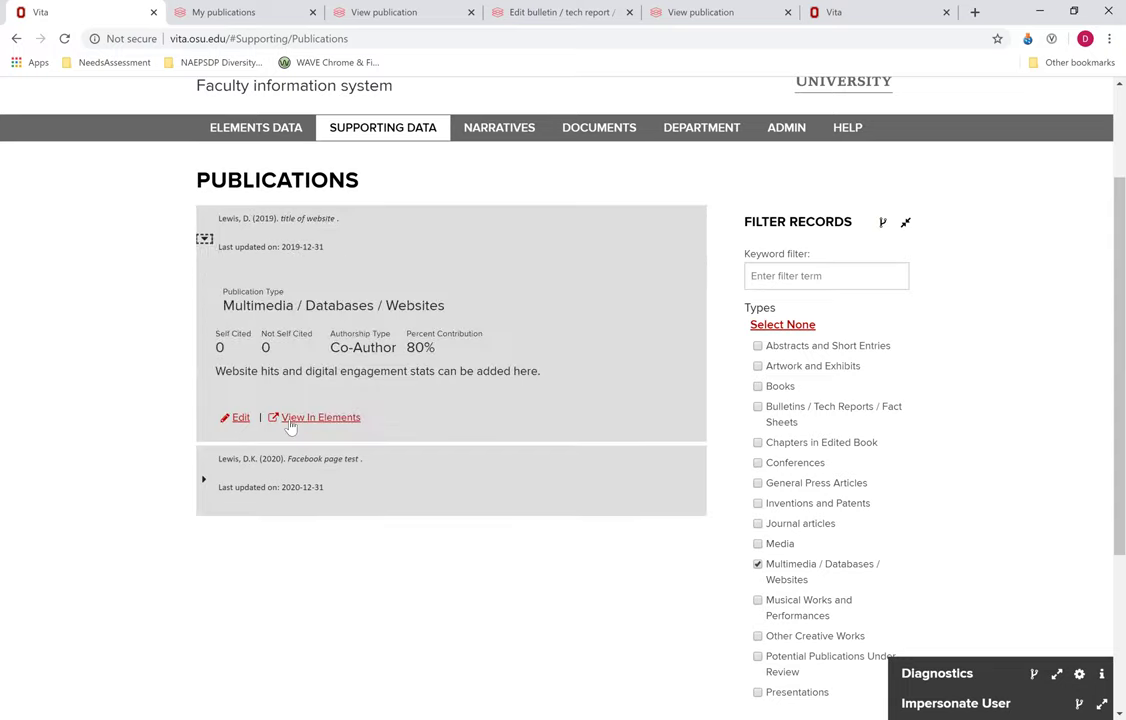
left_click(206, 486)
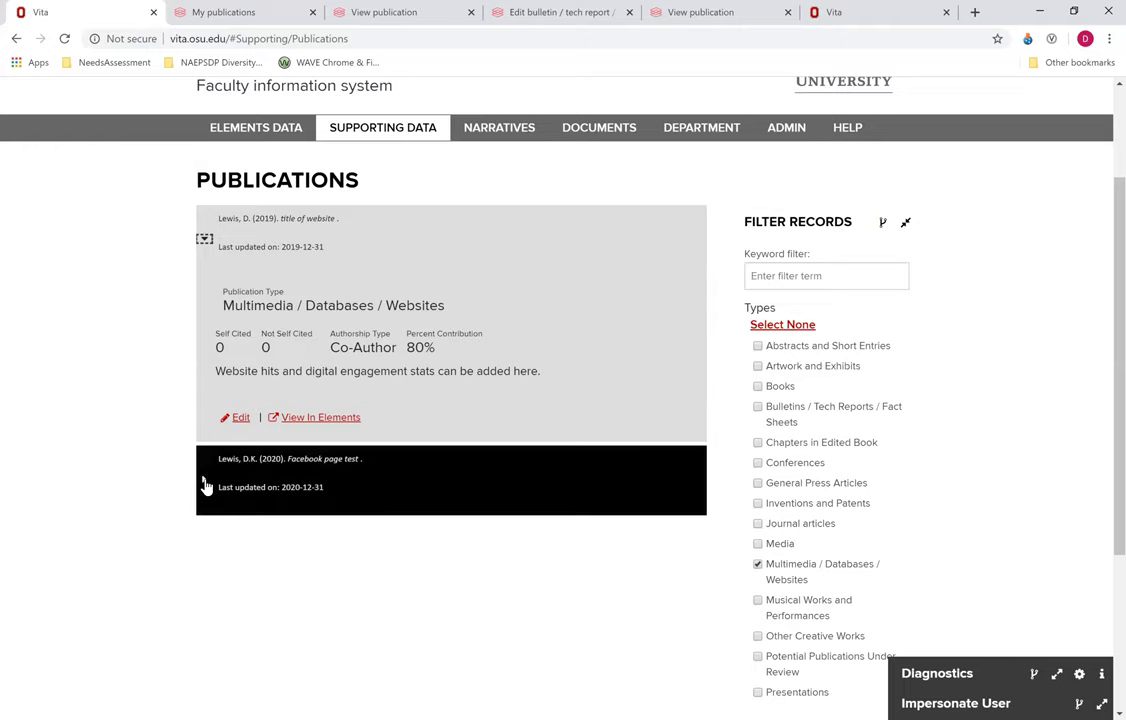
key("Tab")
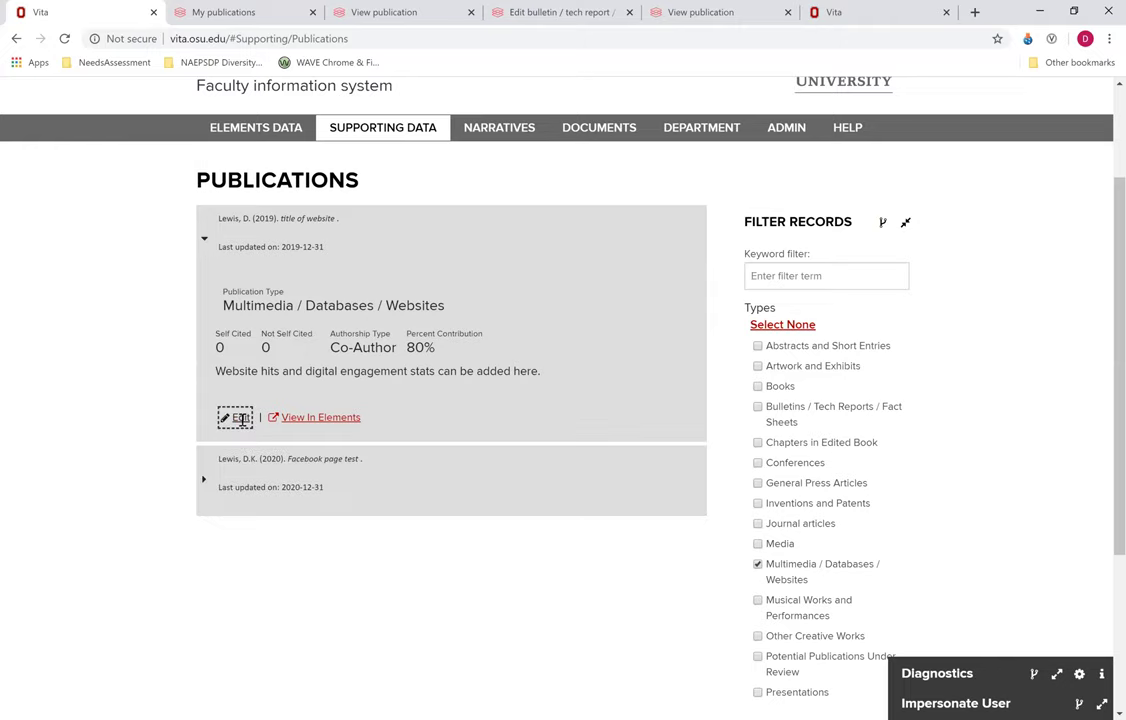
key("Return")
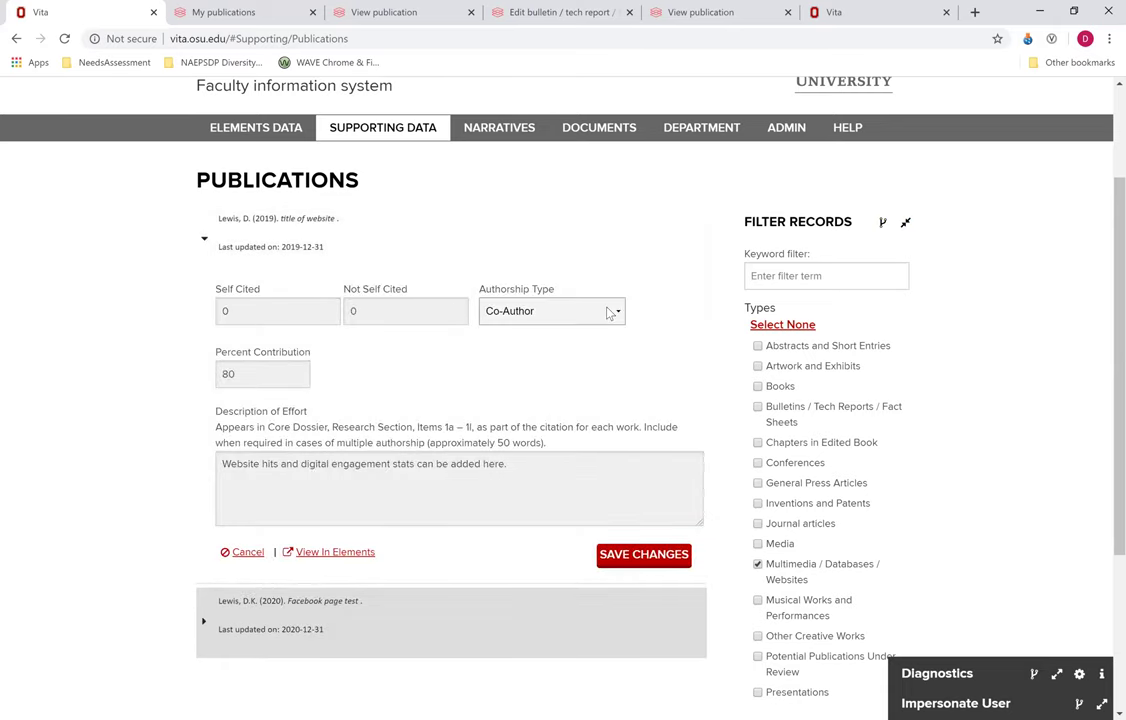
Step: Review the record's authorship type options, percent contribution and description of effort, leaving the edit form without saving
left_click(605, 314)
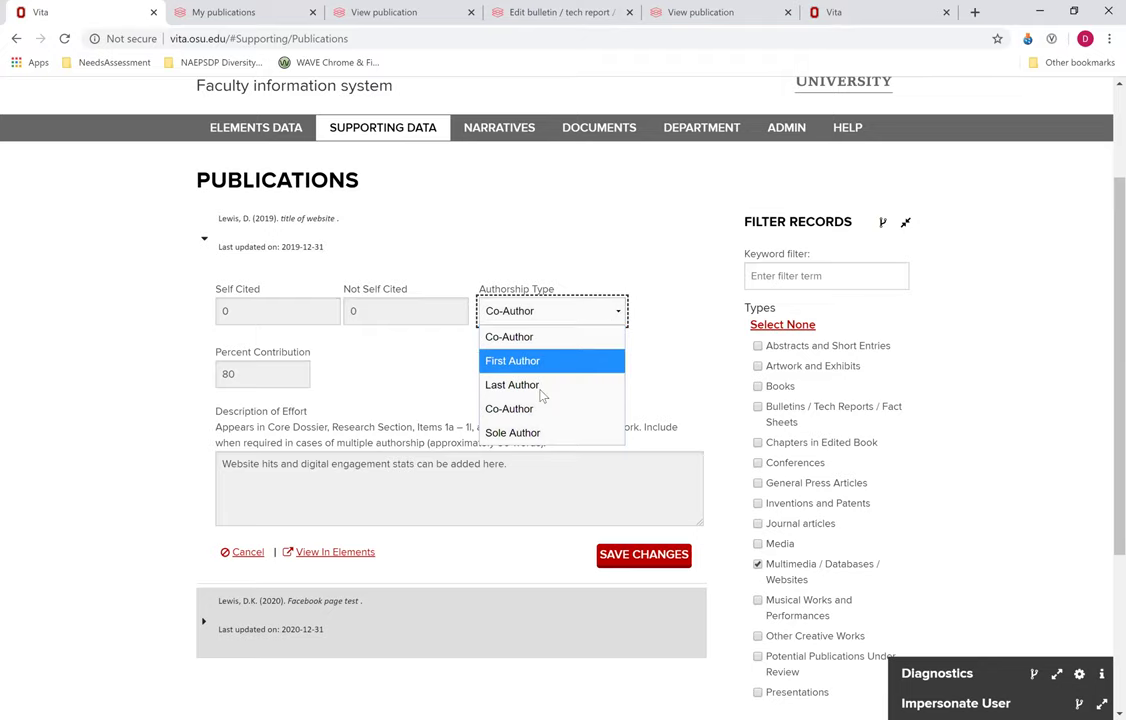
left_click(241, 375)
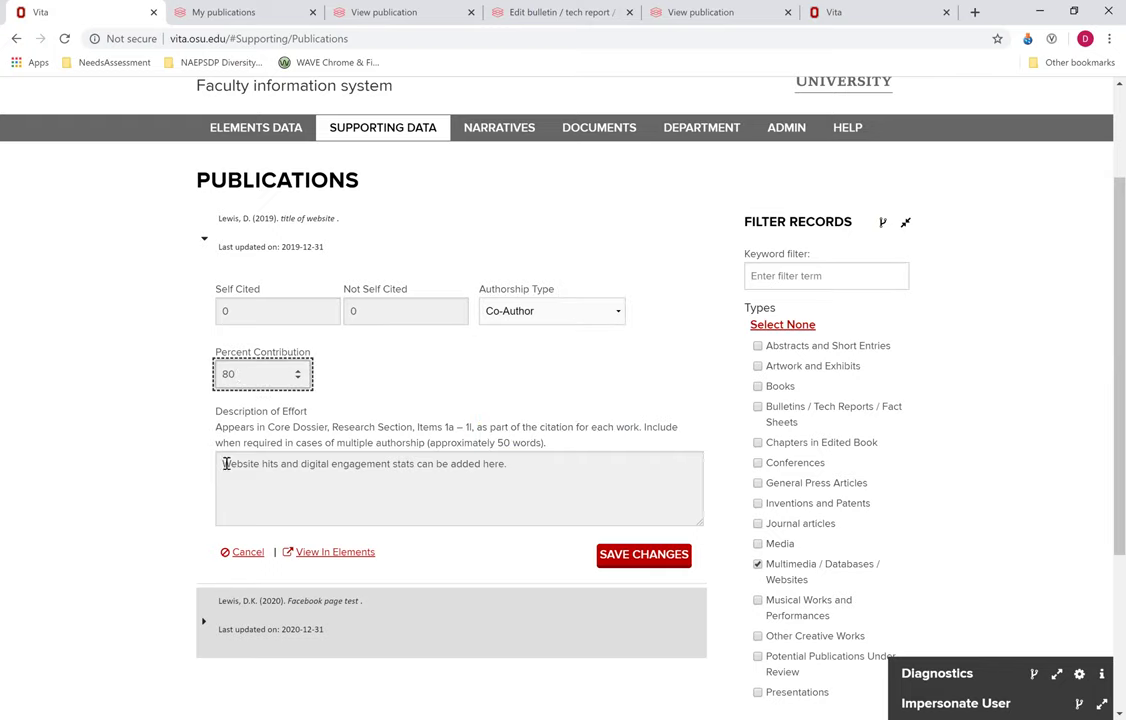
left_click_drag(222, 464, 433, 464)
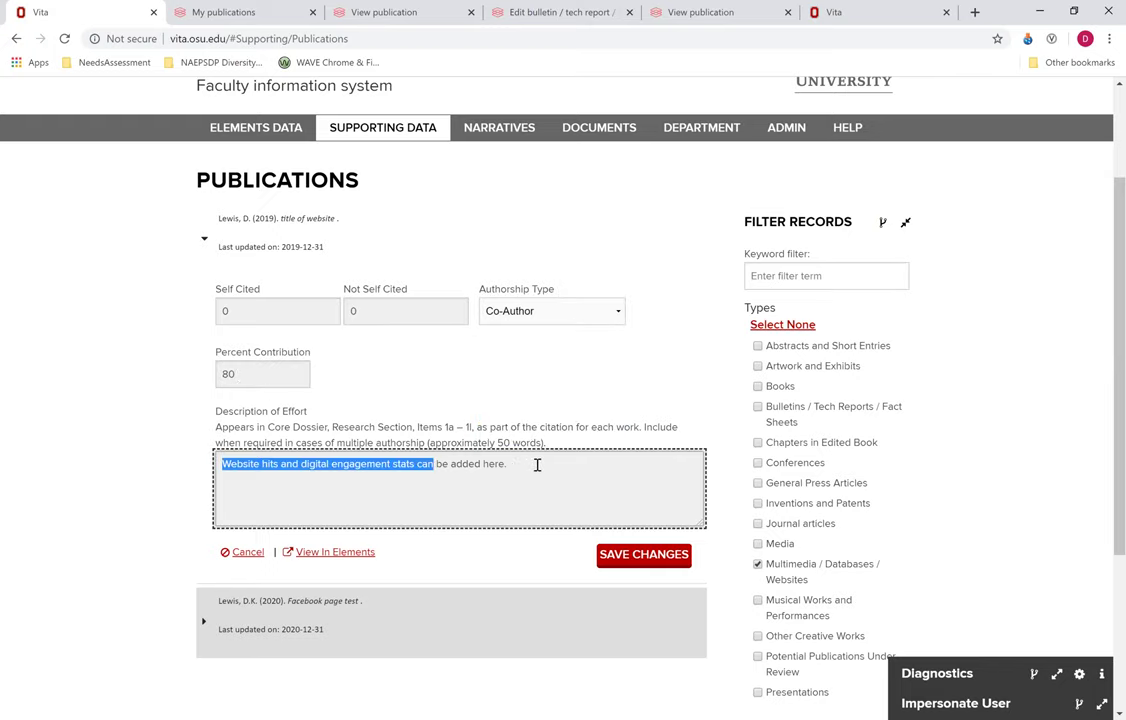
left_click_drag(537, 464, 522, 502)
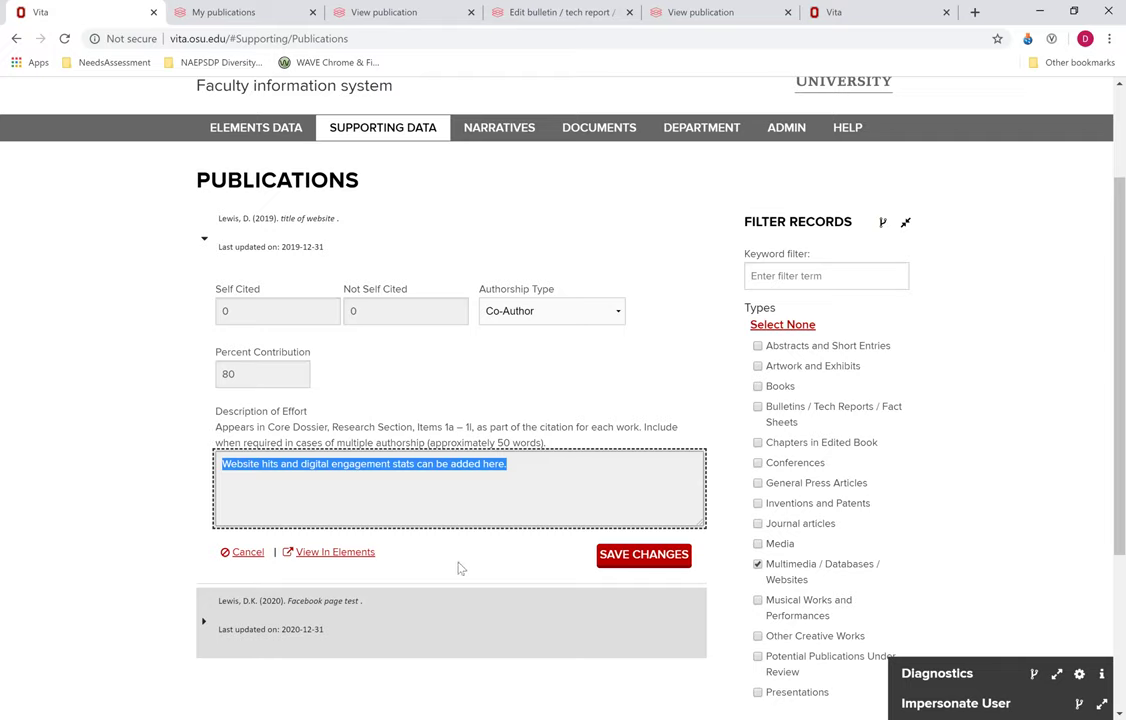
left_click(405, 500)
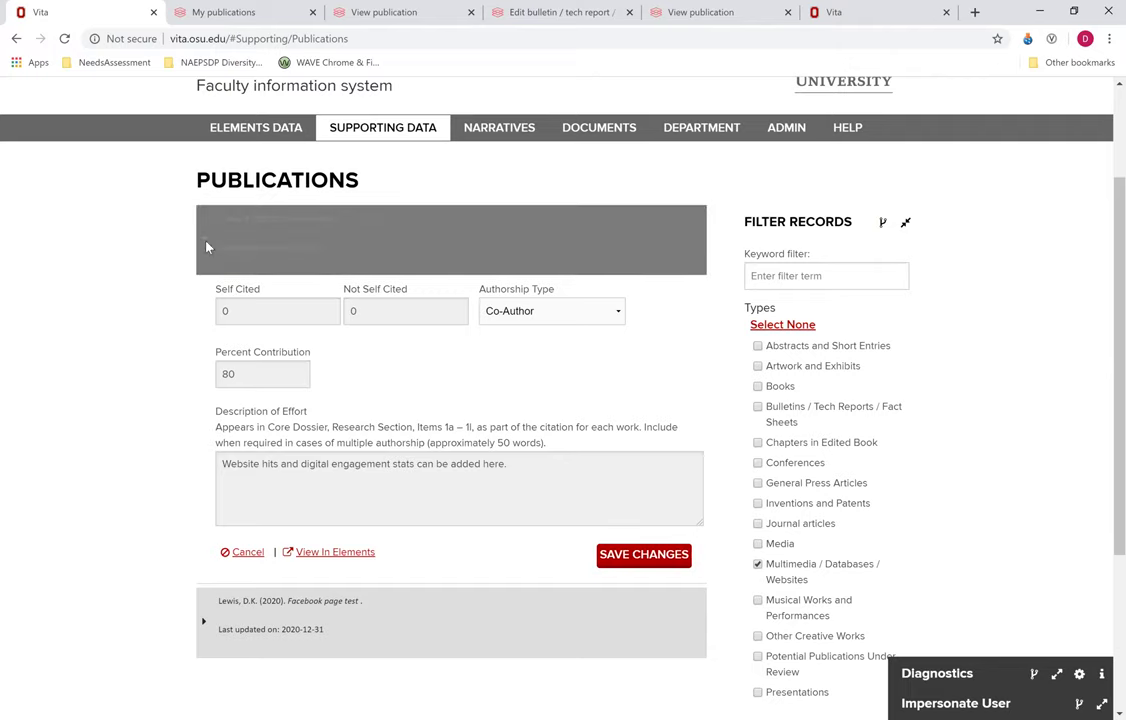
left_click(790, 326)
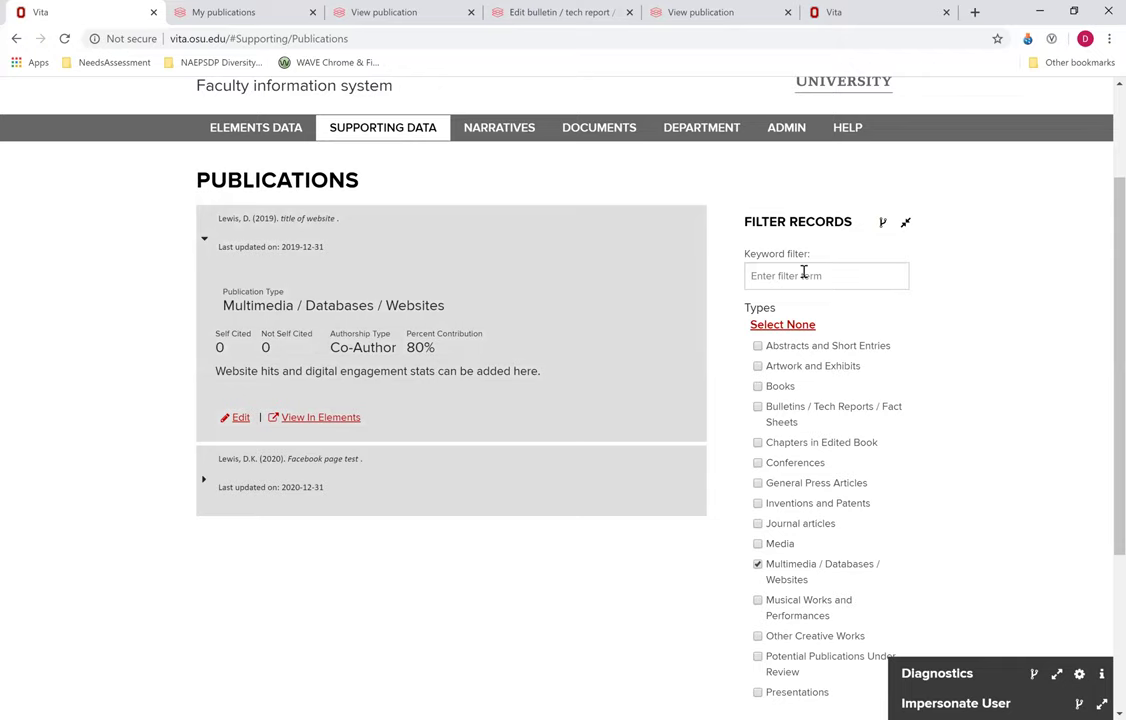
Step: Show all publication types and inspect the supporting details of the "online broadcast recording test" record
left_click(779, 327)
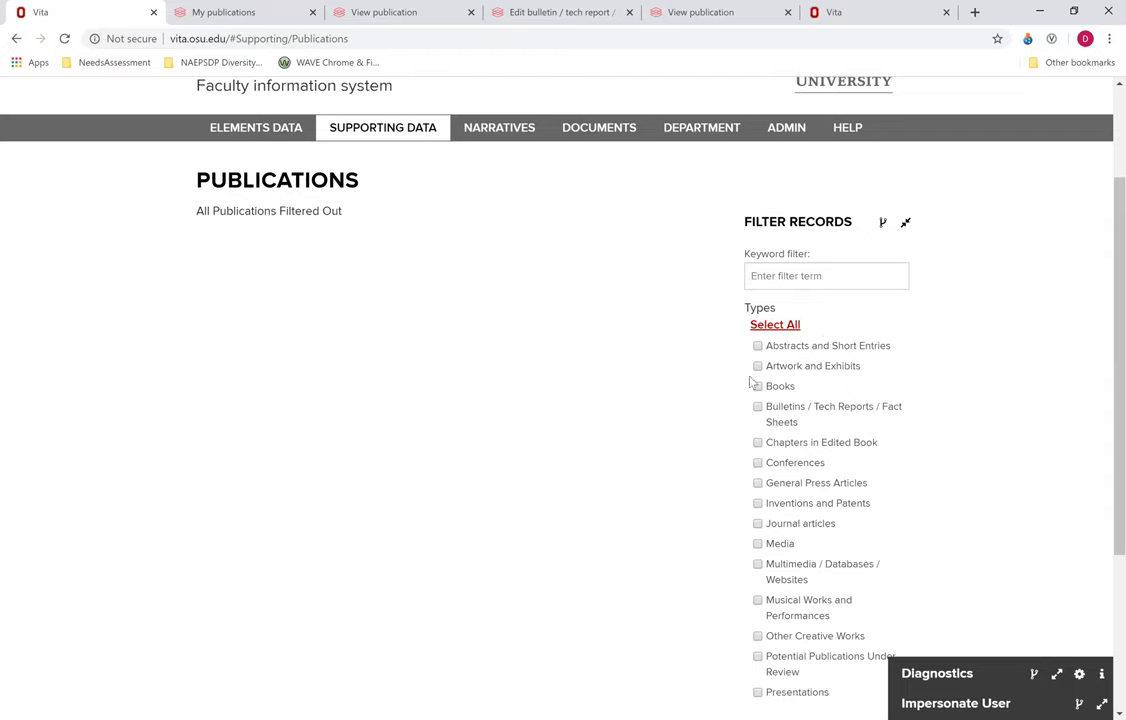
left_click(775, 325)
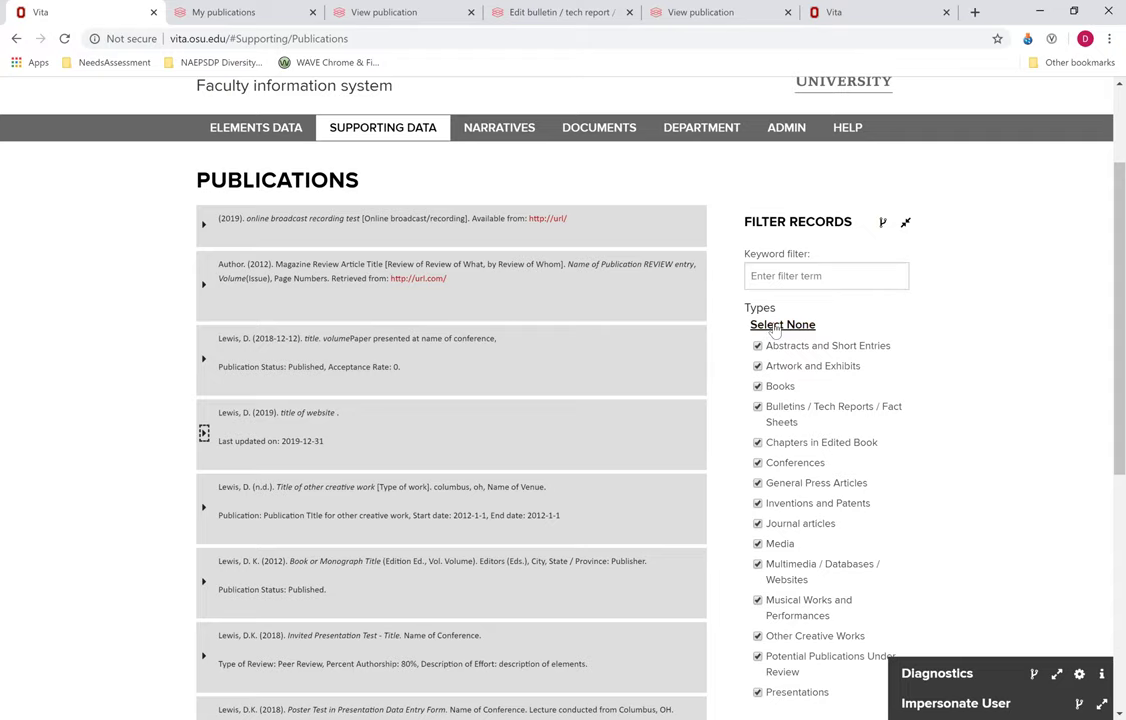
left_click(203, 226)
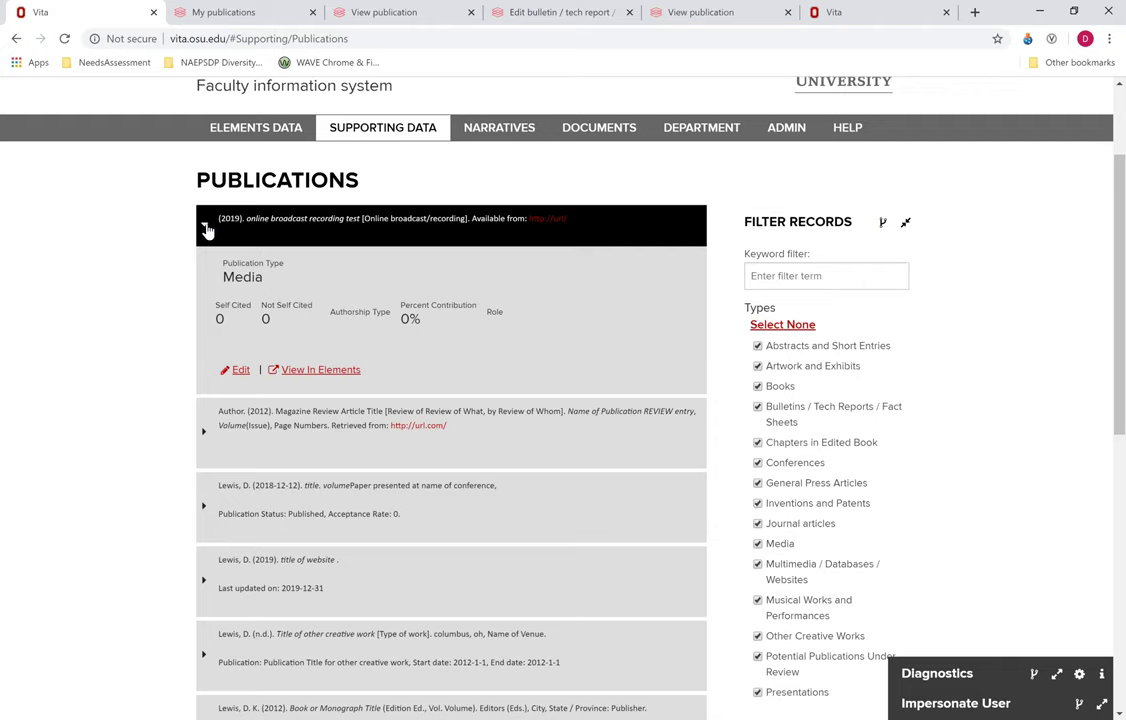
key("Return")
Step: Deselect all publication types in the filter and return to the My publications list in Elements
left_click(793, 326)
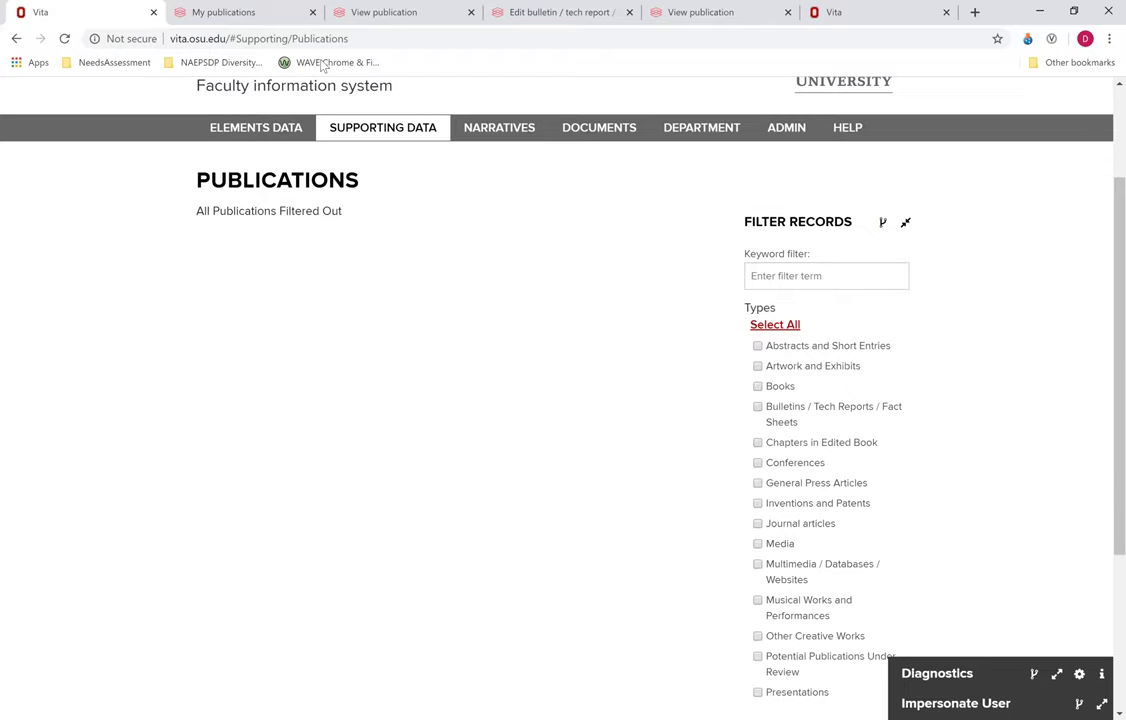
left_click(249, 13)
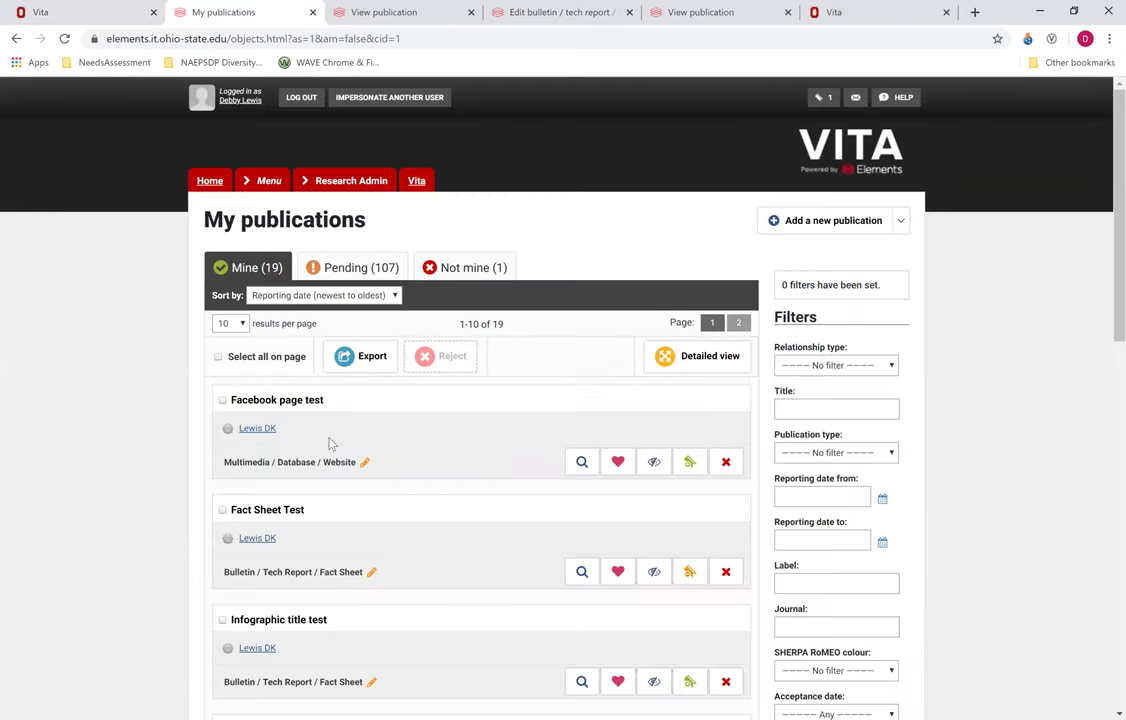
scroll(331, 443, "down", 1)
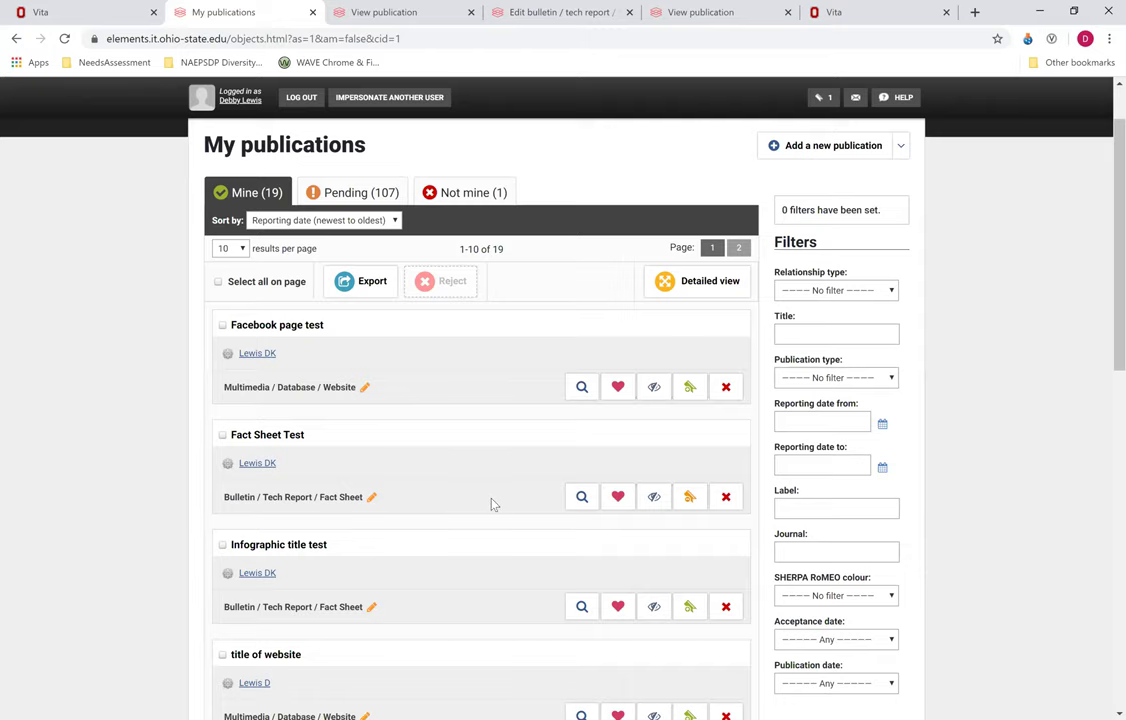
Step: Review the My publications list and the record types available for adding a new publication
scroll(491, 505, "down", 3)
scroll(491, 505, "down", 1)
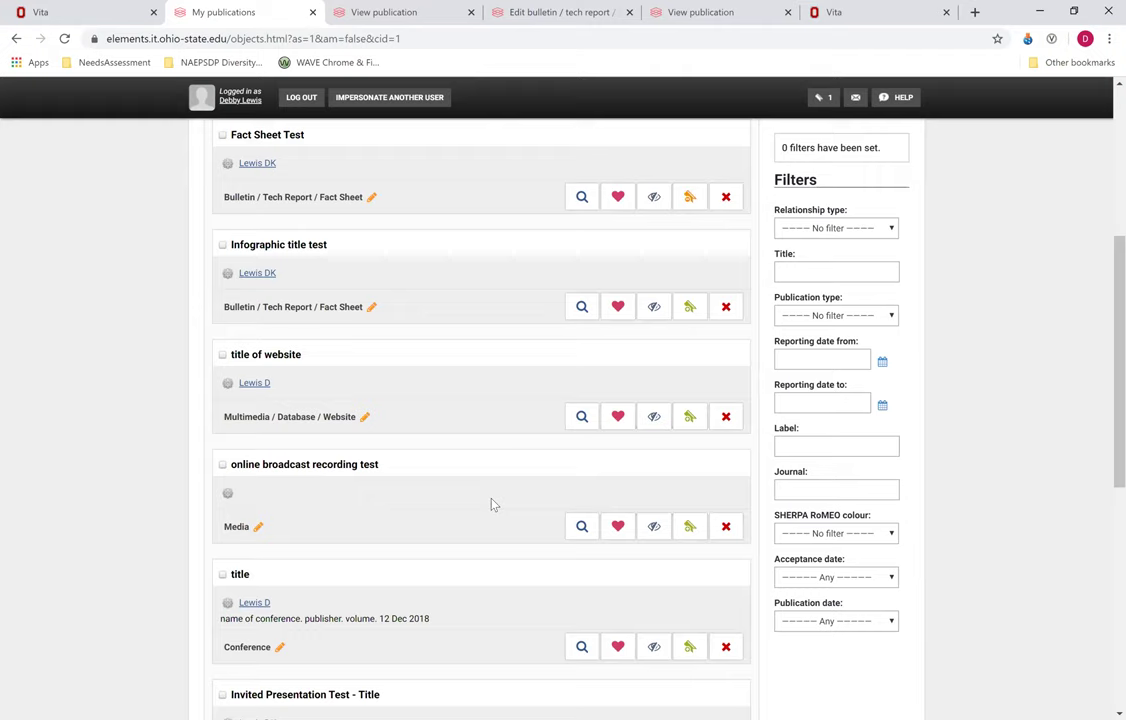
scroll(492, 503, "up", 5)
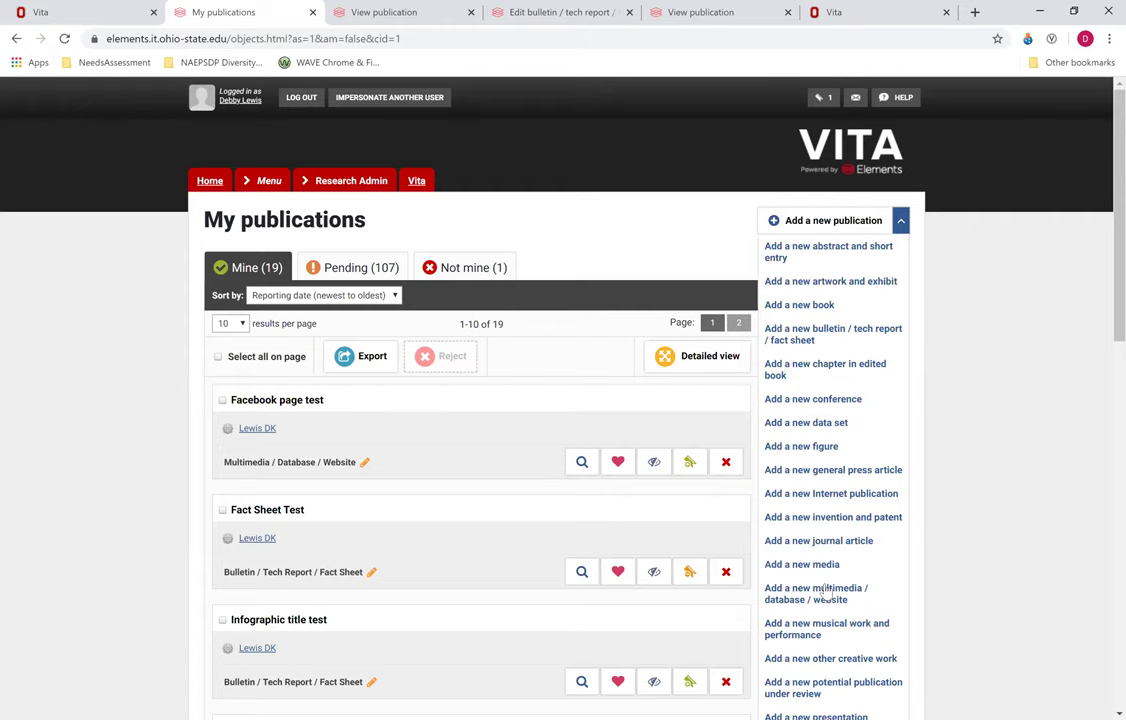
scroll(826, 592, "down", 1)
left_click(882, 583)
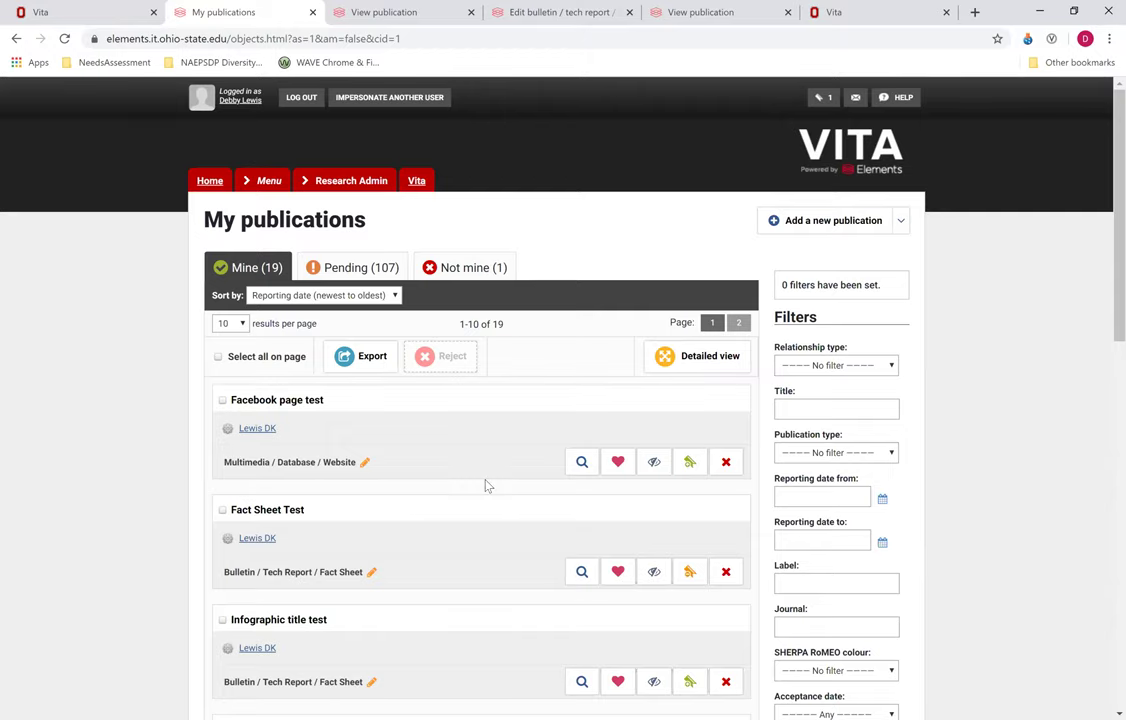
Step: Open the "online broadcast recording test" media record from My publications for editing
scroll(300, 430, "down", 2)
scroll(365, 468, "down", 2)
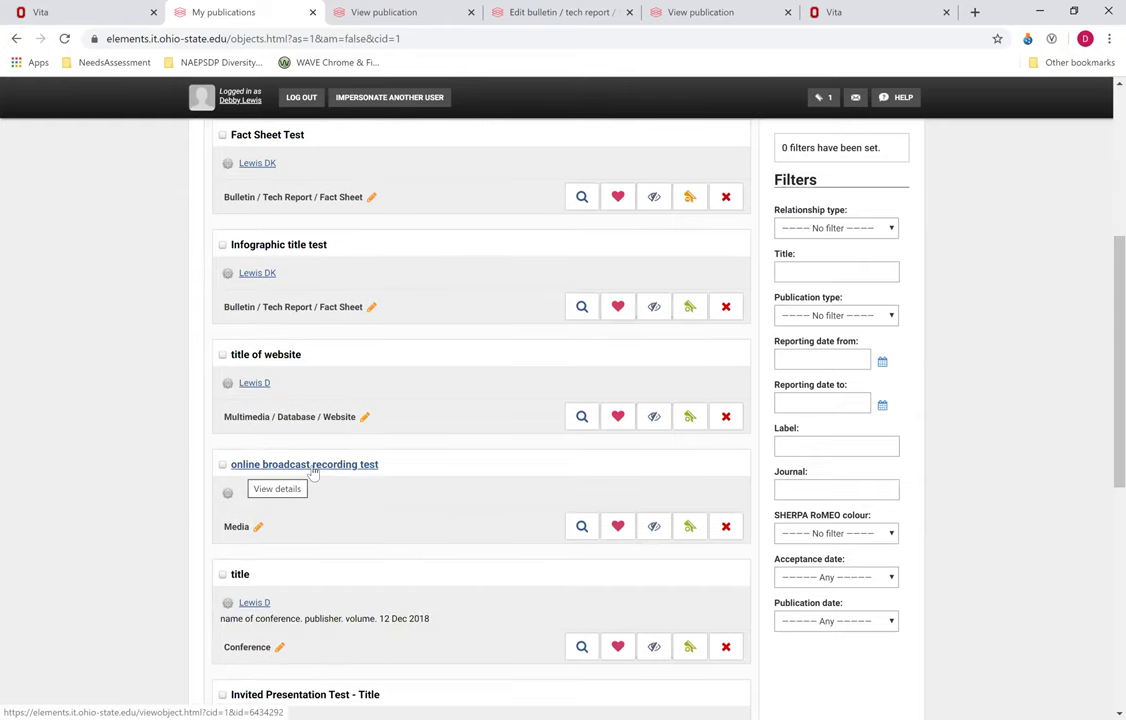
left_click(307, 468)
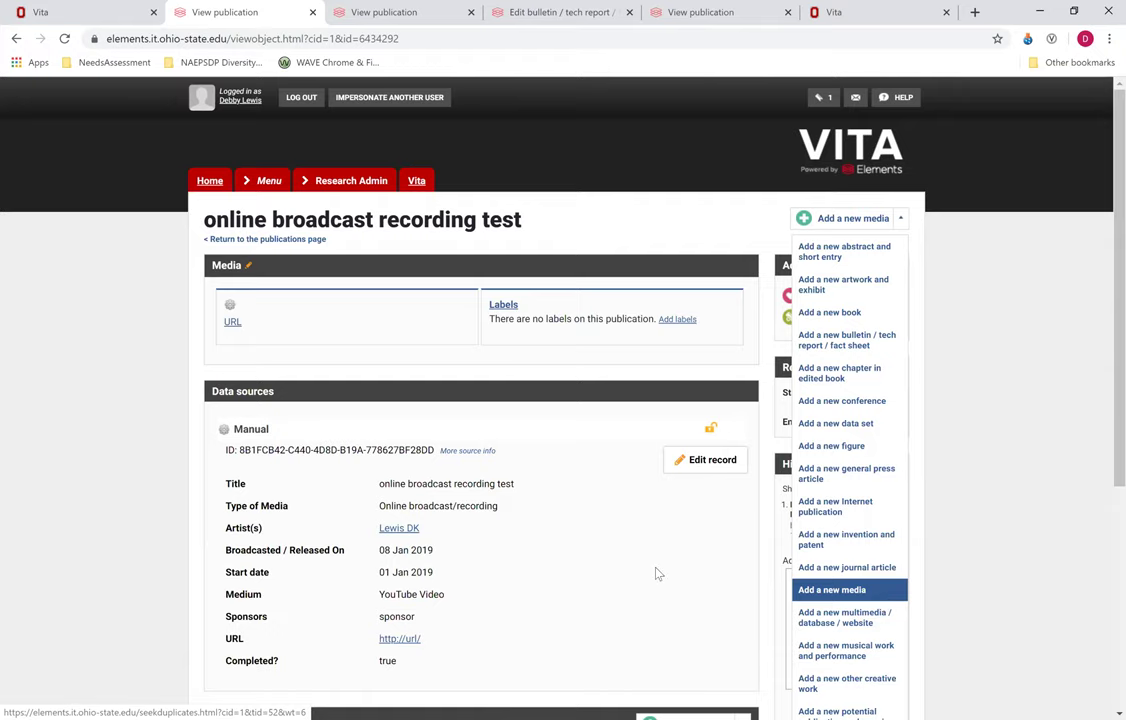
left_click(679, 476)
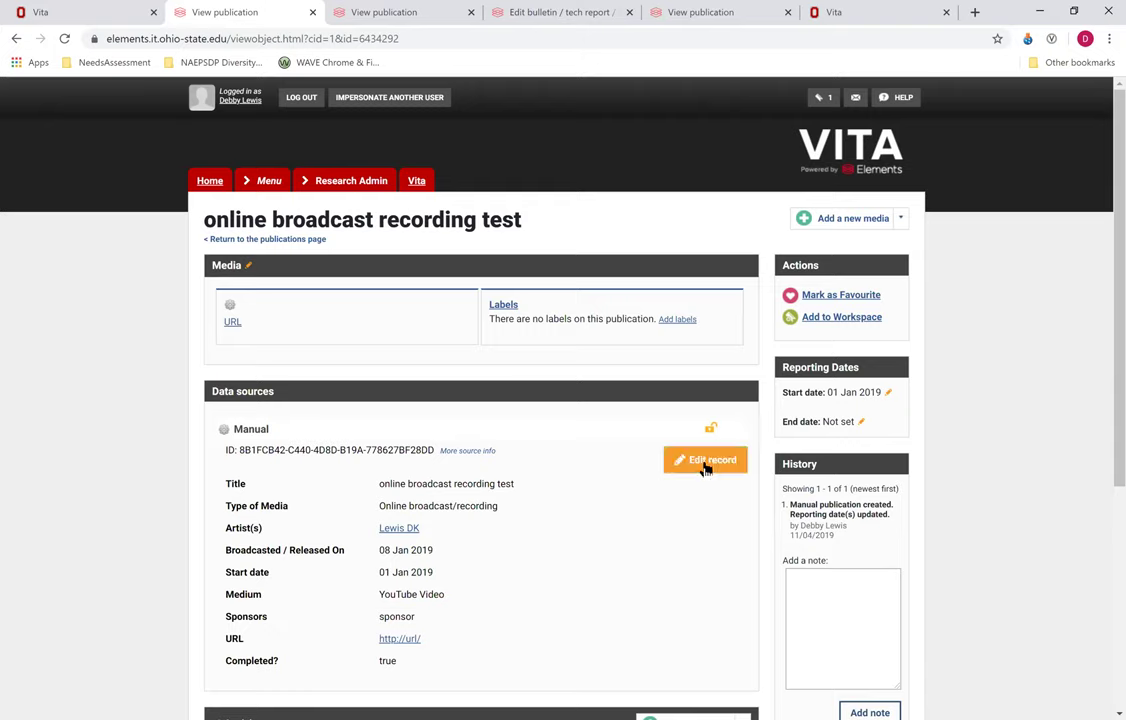
left_click(706, 467)
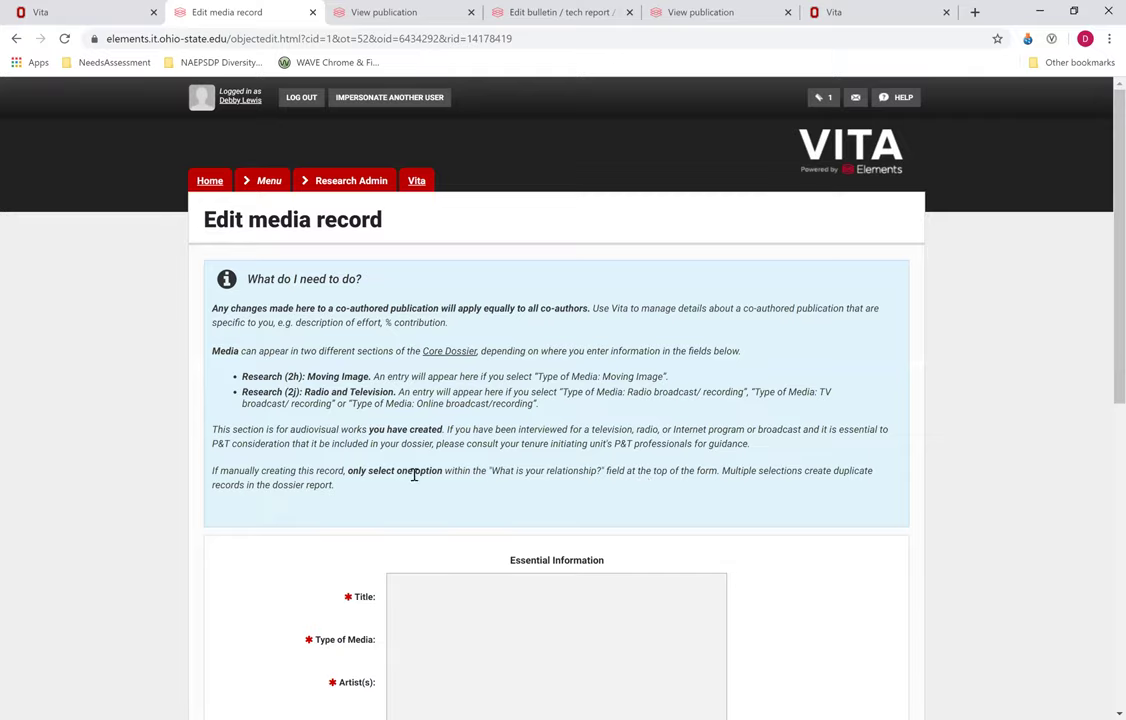
Step: Review the media record's edit form, from title, type of media and dates through medium, distributor, sponsors and URL
scroll(530, 480, "down", 5)
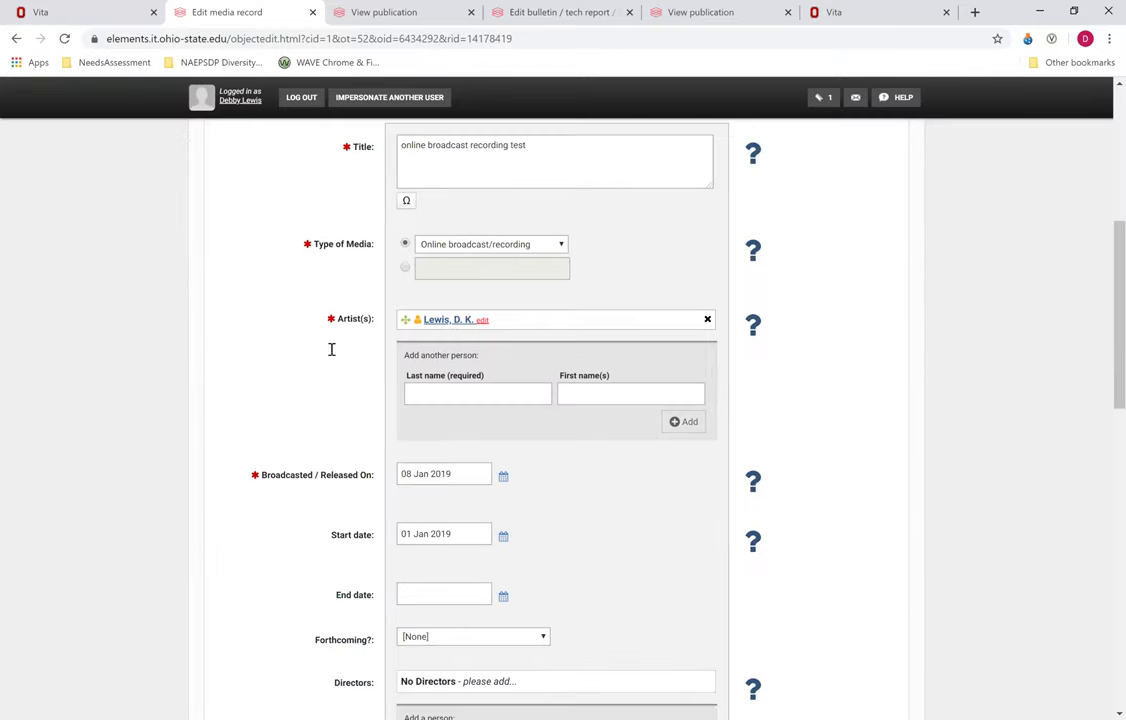
scroll(503, 334, "down", 1)
scroll(571, 432, "down", 1)
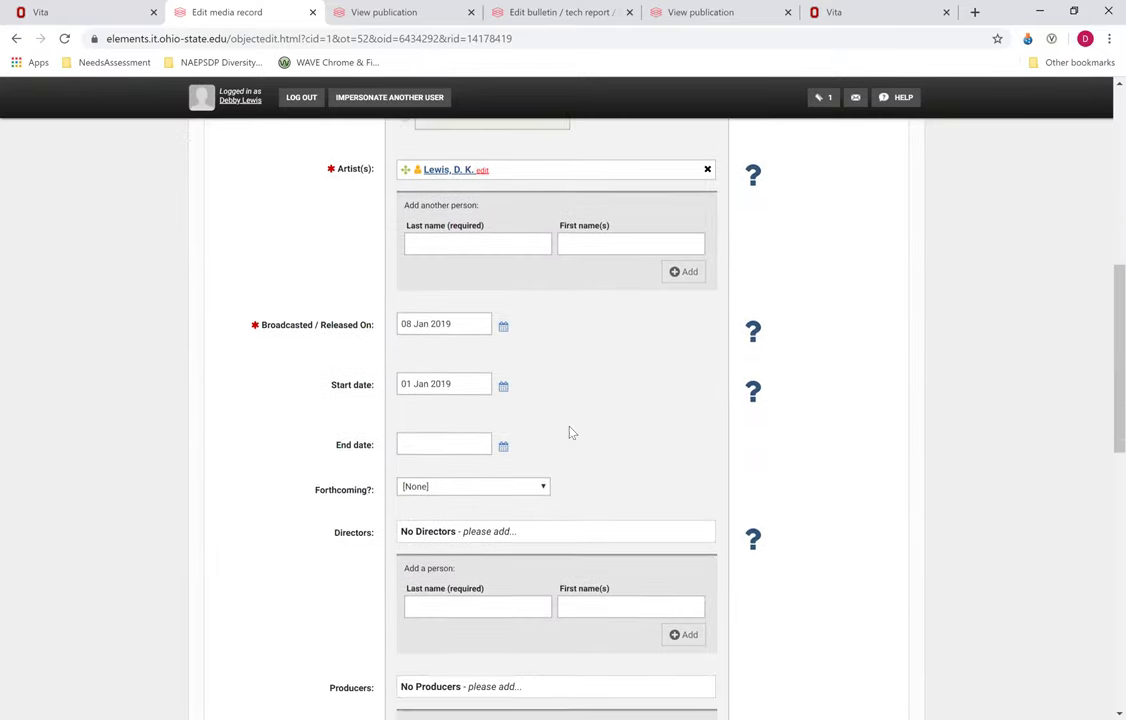
scroll(645, 532, "down", 1)
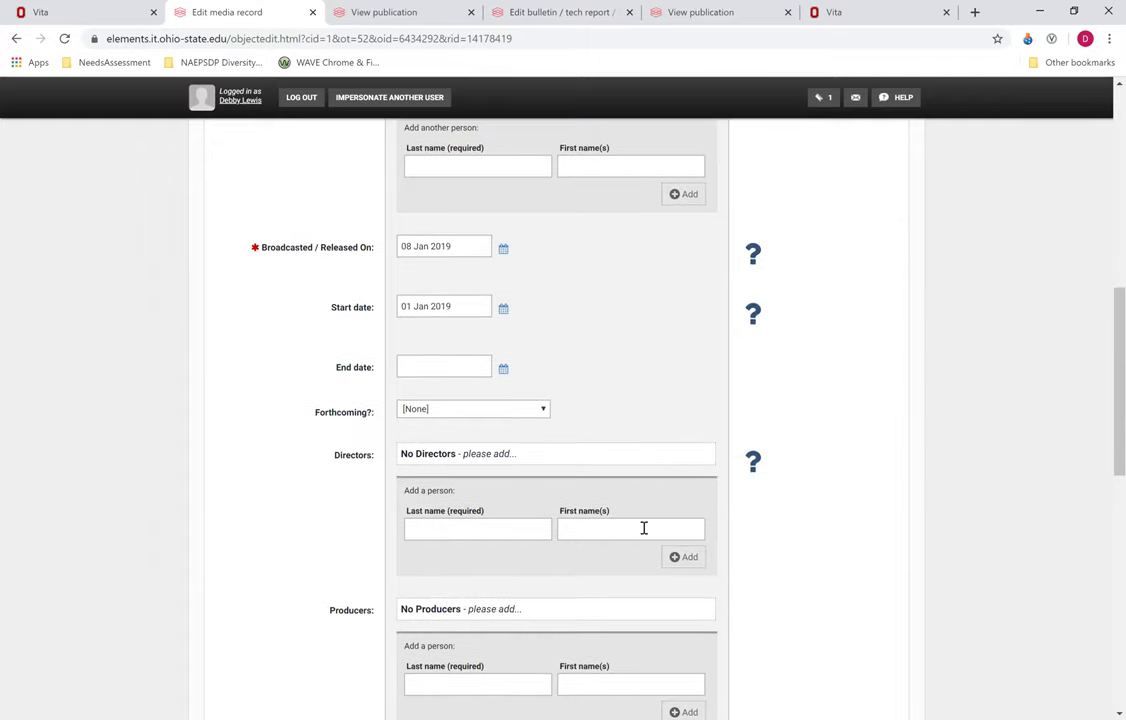
scroll(643, 527, "down", 7)
scroll(452, 240, "up", 2)
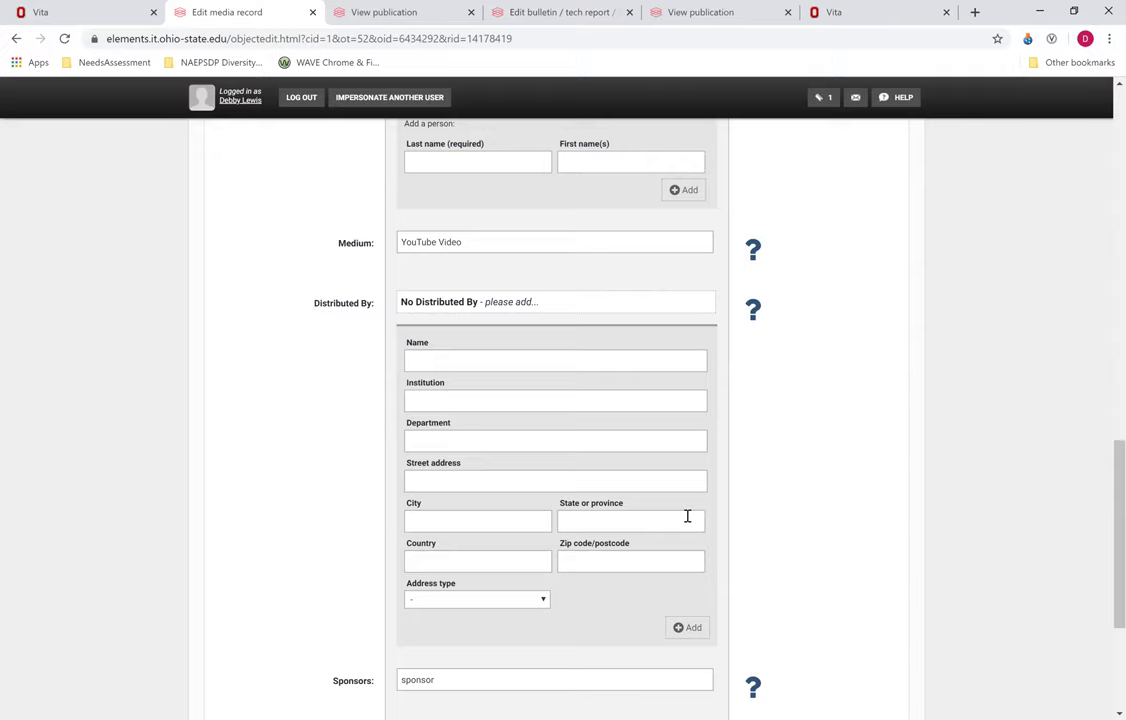
scroll(666, 558, "down", 2)
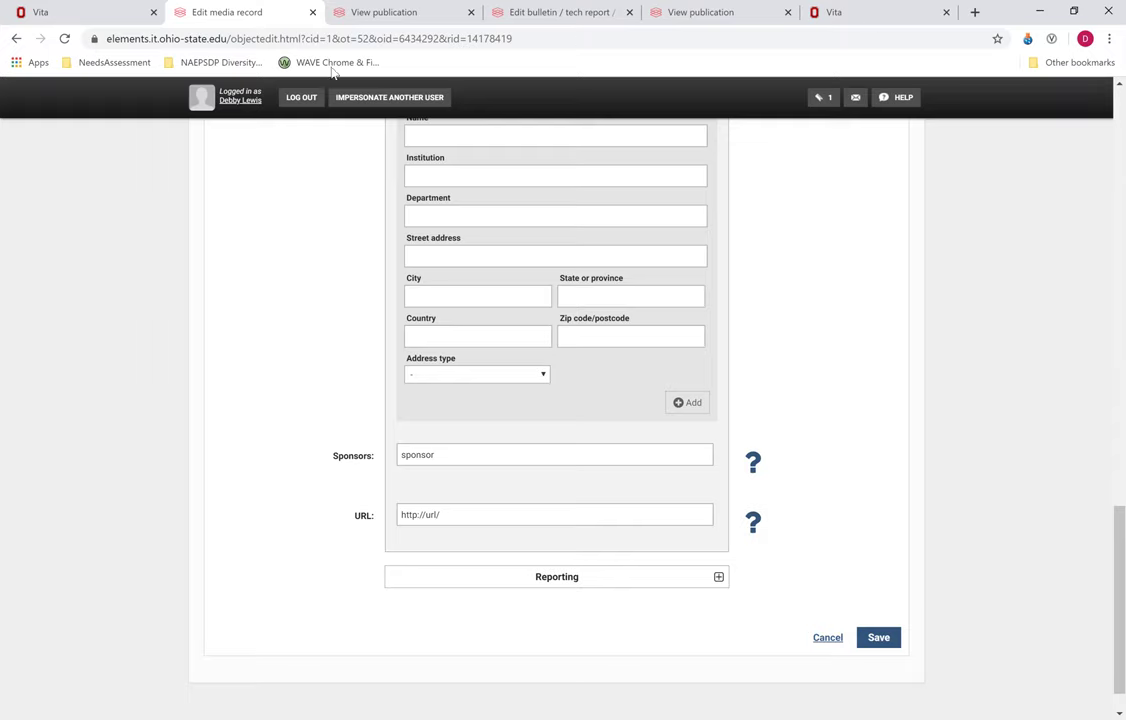
key("Home")
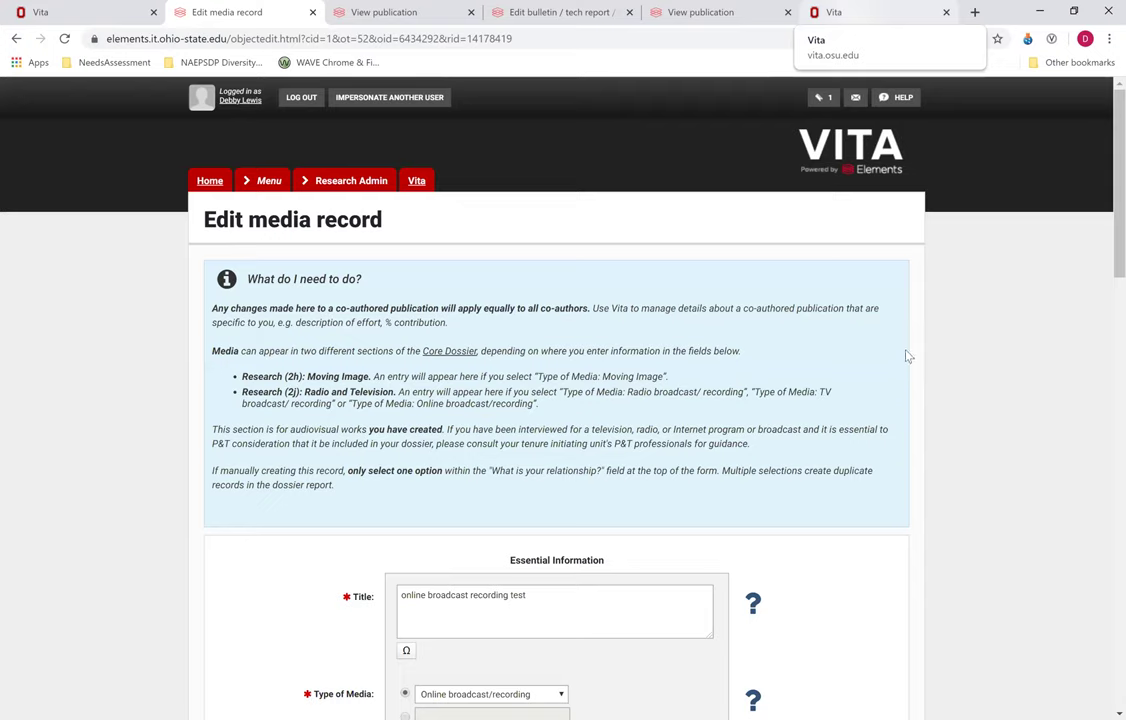
Step: Switch to the Vita annual report and examine the infographic entries under Bulletins, Tech Reports, Fact Sheets in Scholarly Work
key("ctrl+9")
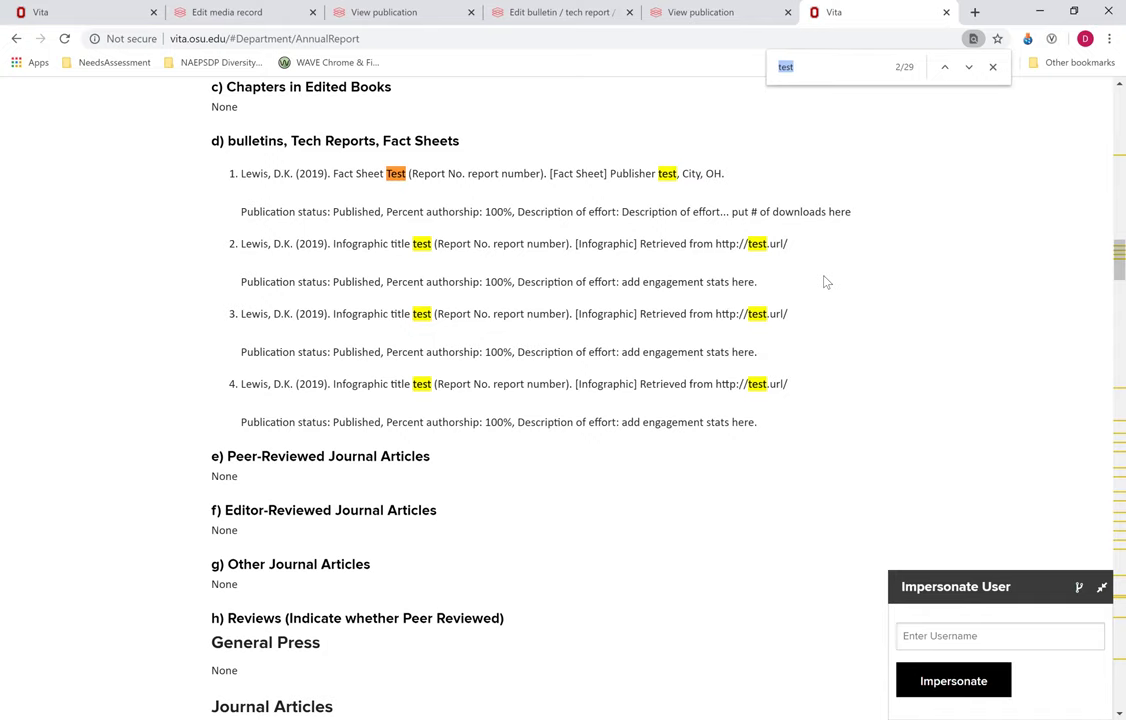
scroll(926, 323, "up", 3)
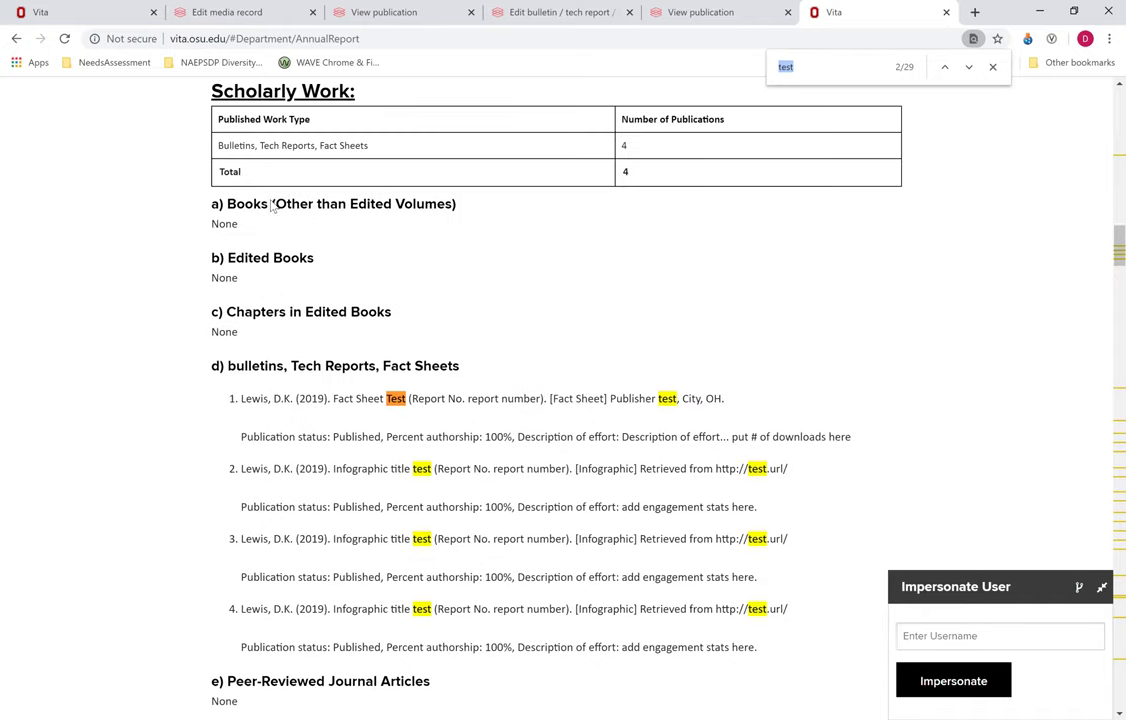
scroll(289, 171, "up", 1)
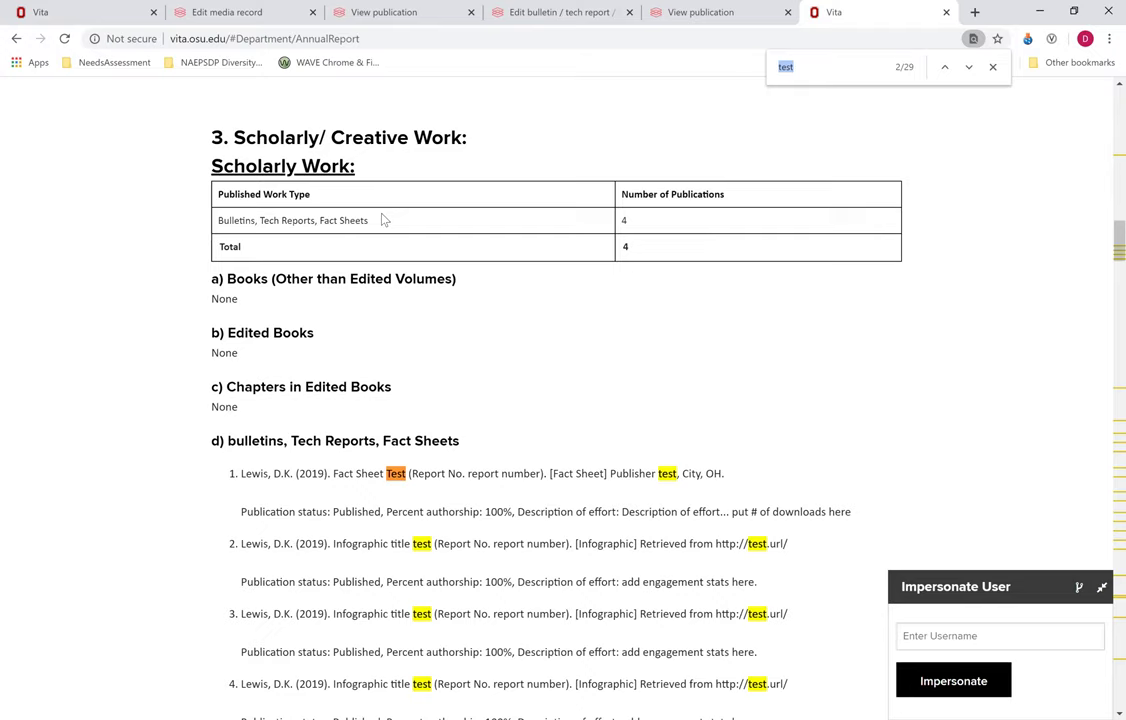
scroll(615, 340, "down", 2)
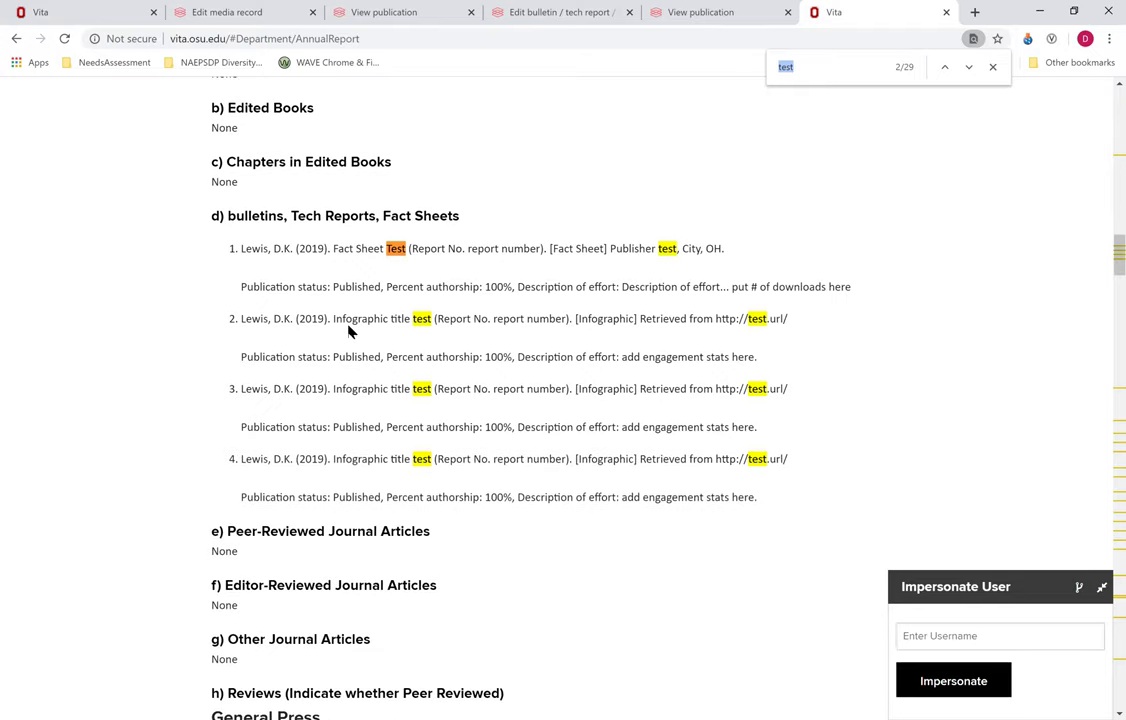
left_click_drag(334, 319, 457, 319)
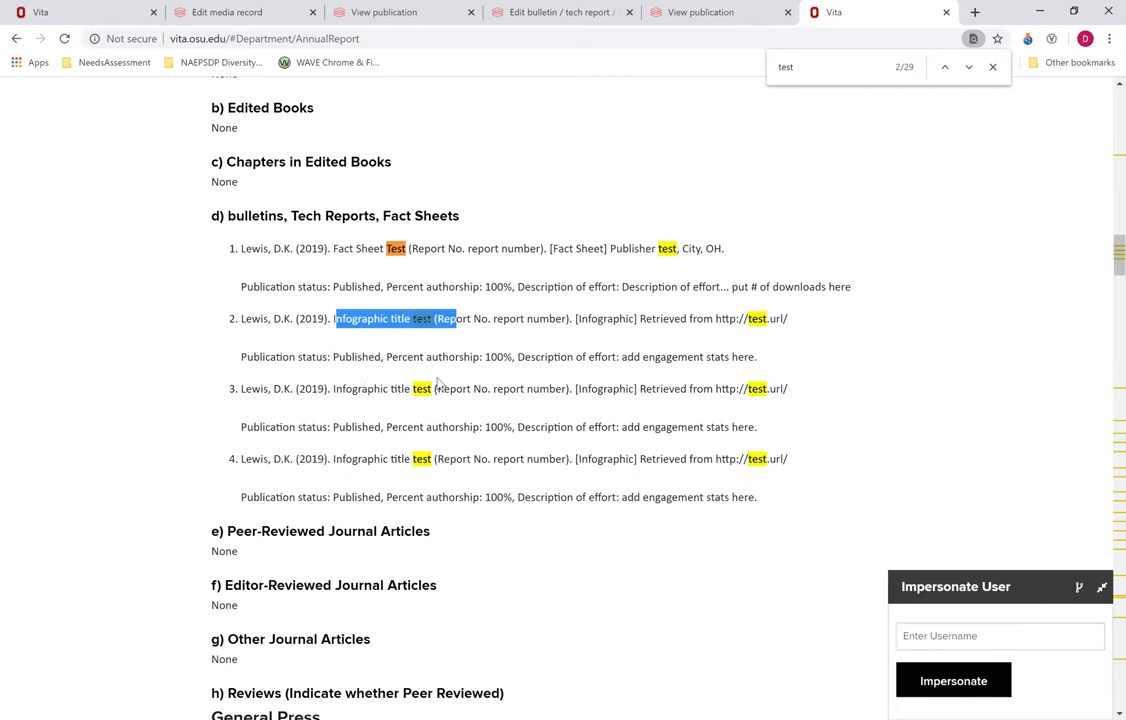
left_click_drag(432, 389, 334, 389)
key("shift+Right")
key("shift+Right")
key("shift+Right")
key("shift+Right")
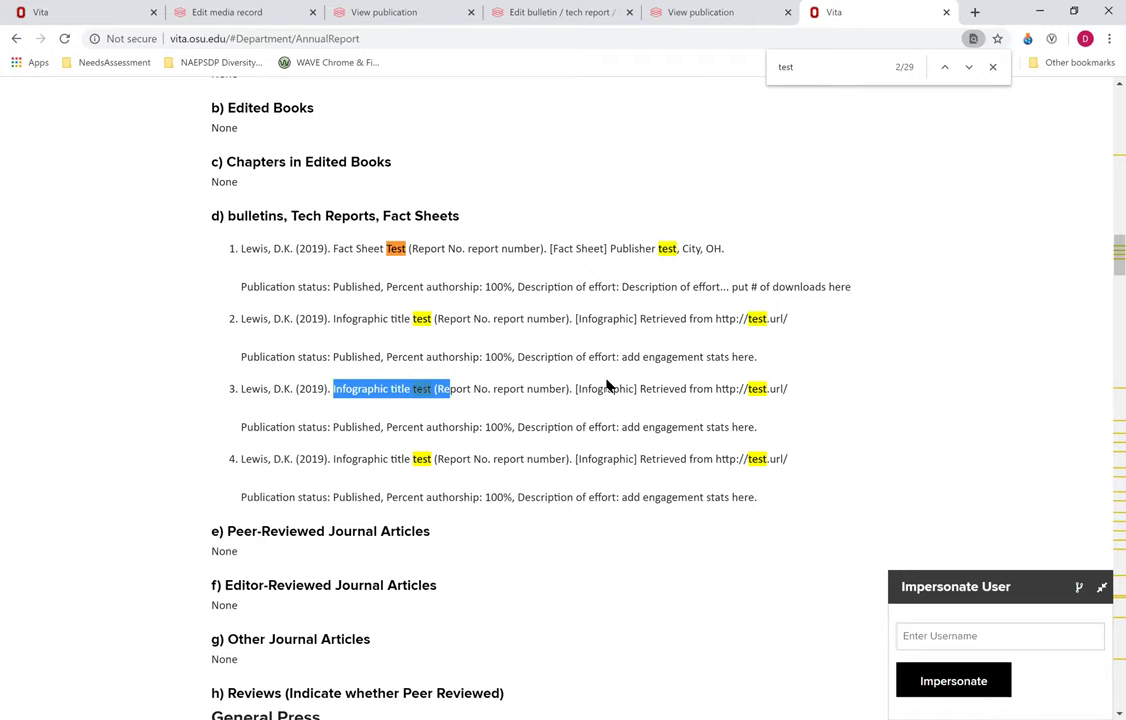
Step: Examine the annual report's Creative Works section, including the Multimedia / Database / Website and Radio and Television entries
scroll(606, 385, "down", 2)
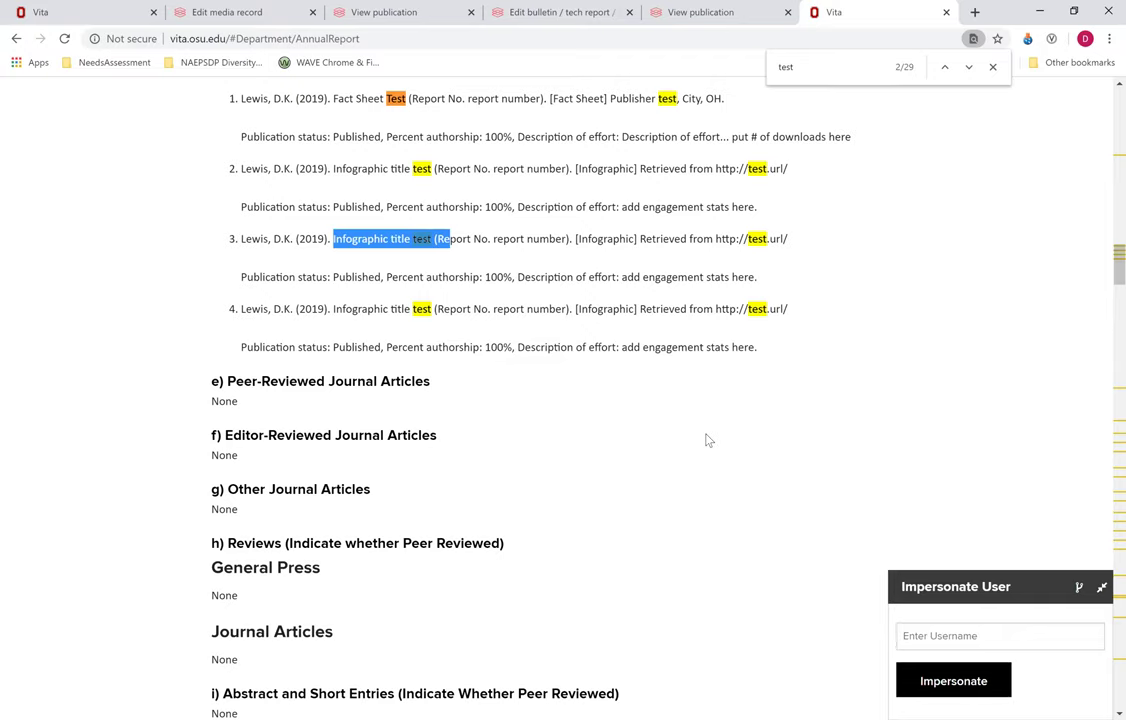
scroll(706, 440, "down", 10)
scroll(706, 440, "down", 3)
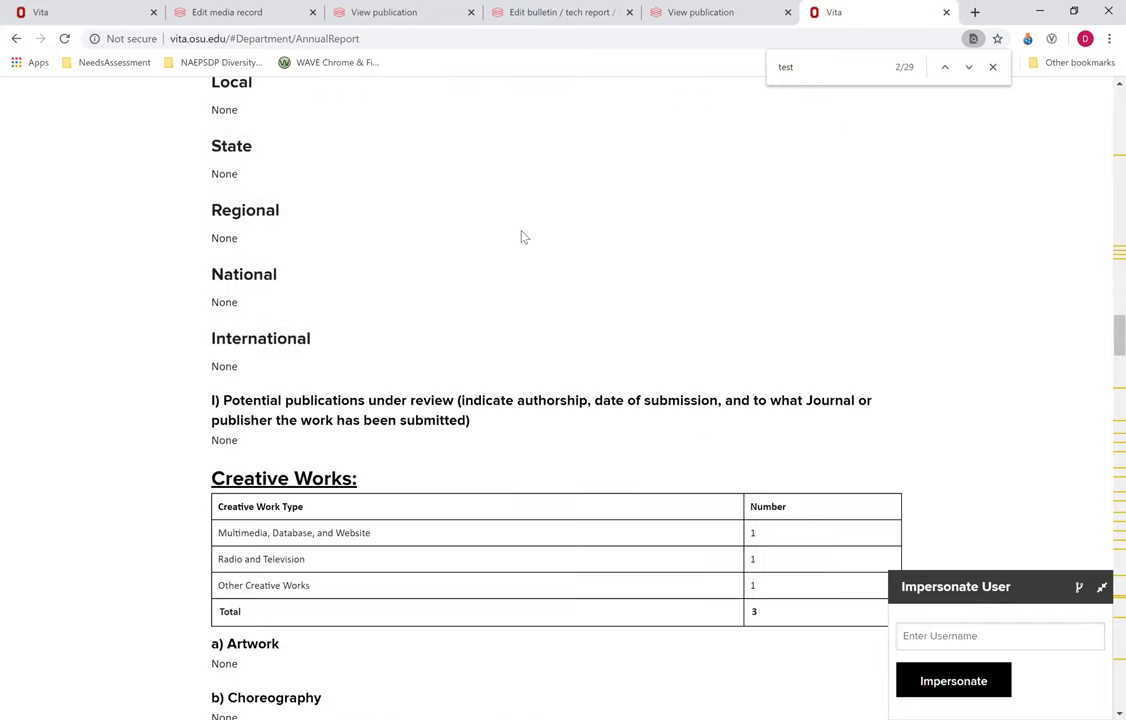
scroll(635, 410, "down", 3)
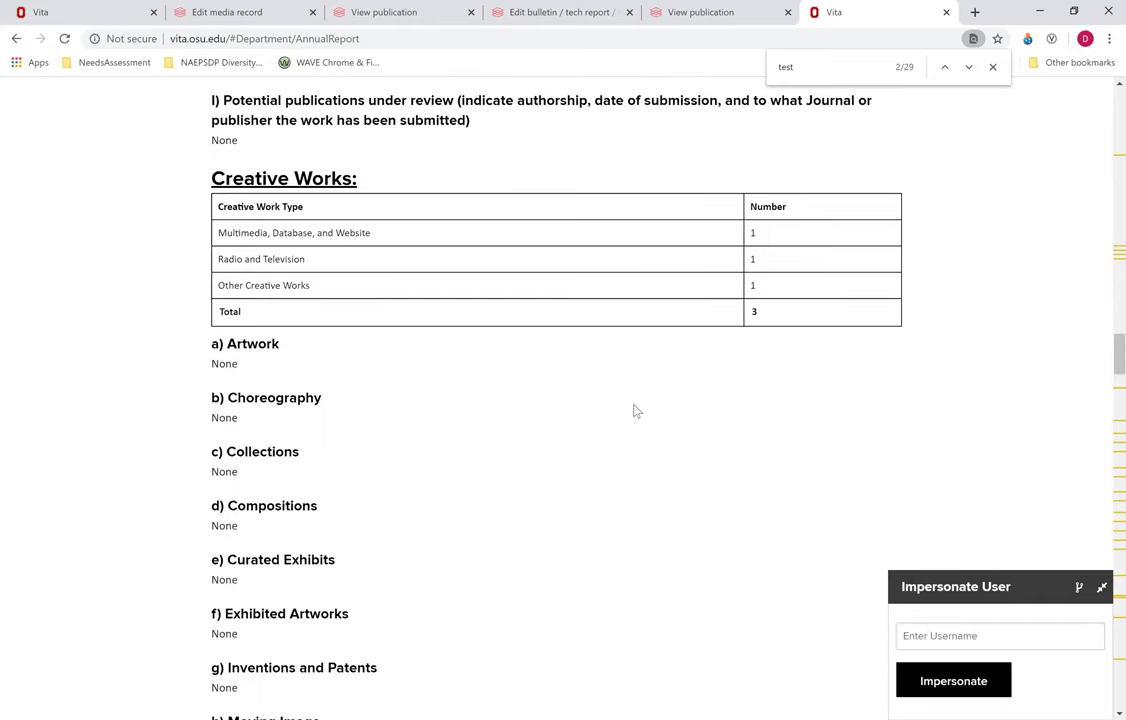
scroll(635, 410, "down", 2)
scroll(635, 410, "down", 3)
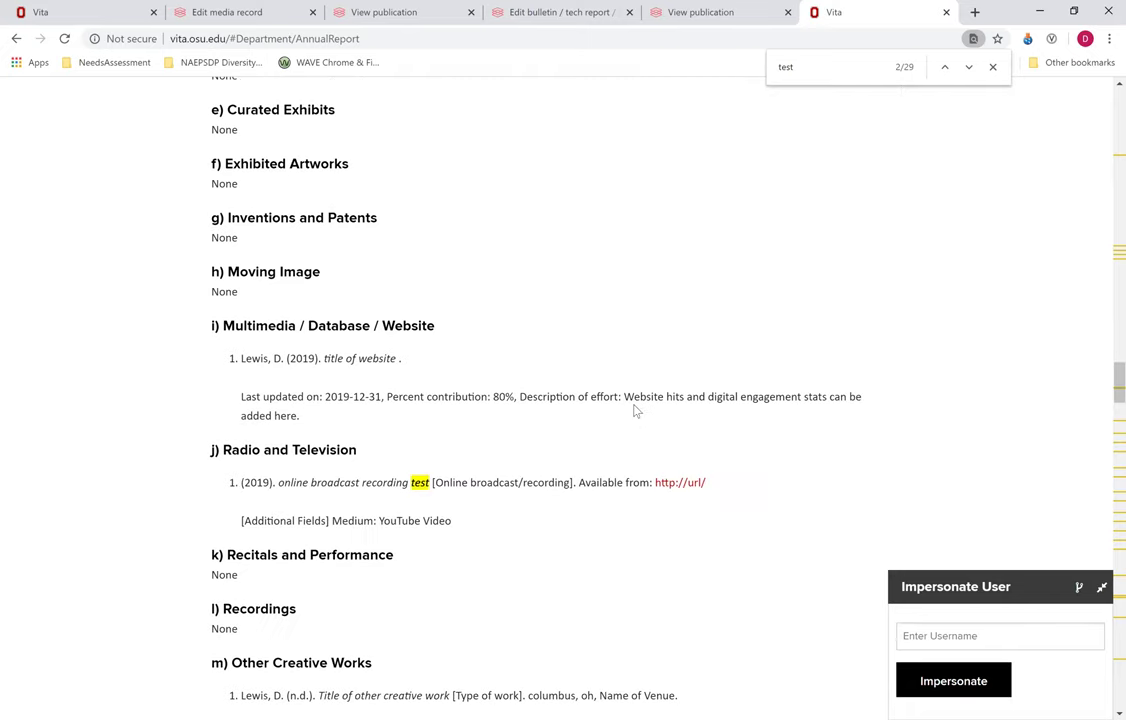
scroll(353, 190, "down", 2)
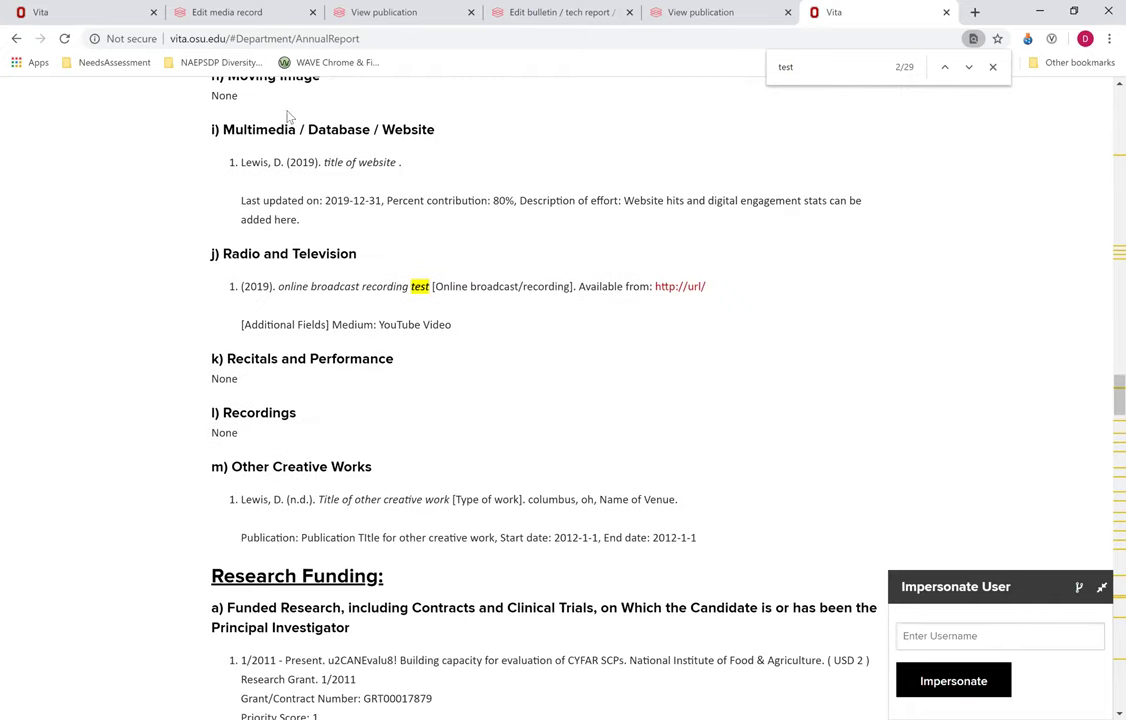
scroll(289, 118, "down", 1)
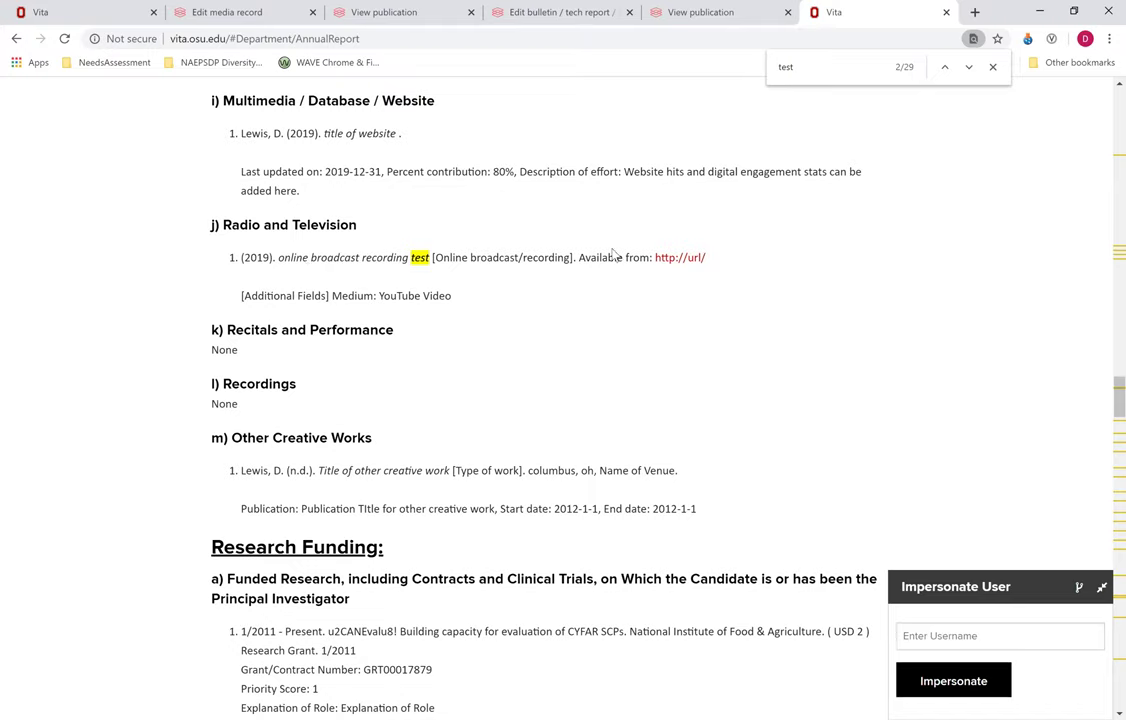
Step: Highlight the "Medium: YouTube Video" text of the online broadcast entry under Radio and Television, then clear the selection
left_click_drag(346, 297, 593, 347)
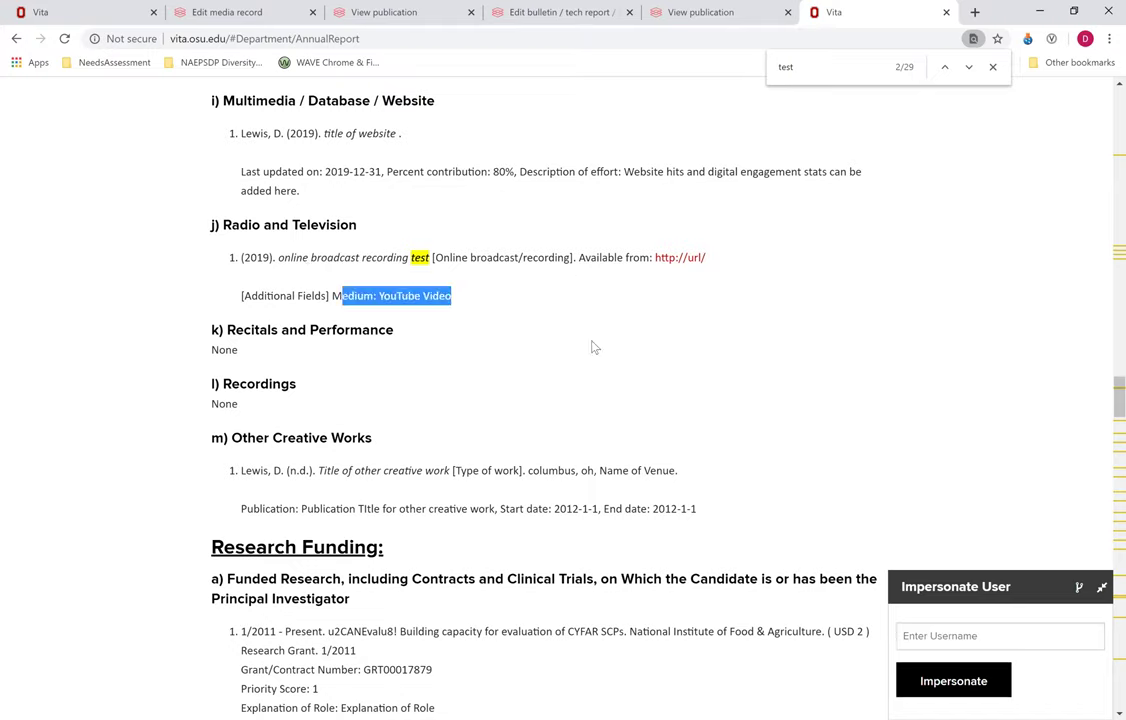
left_click(359, 320)
left_click_drag(332, 296, 452, 297)
left_click(461, 322)
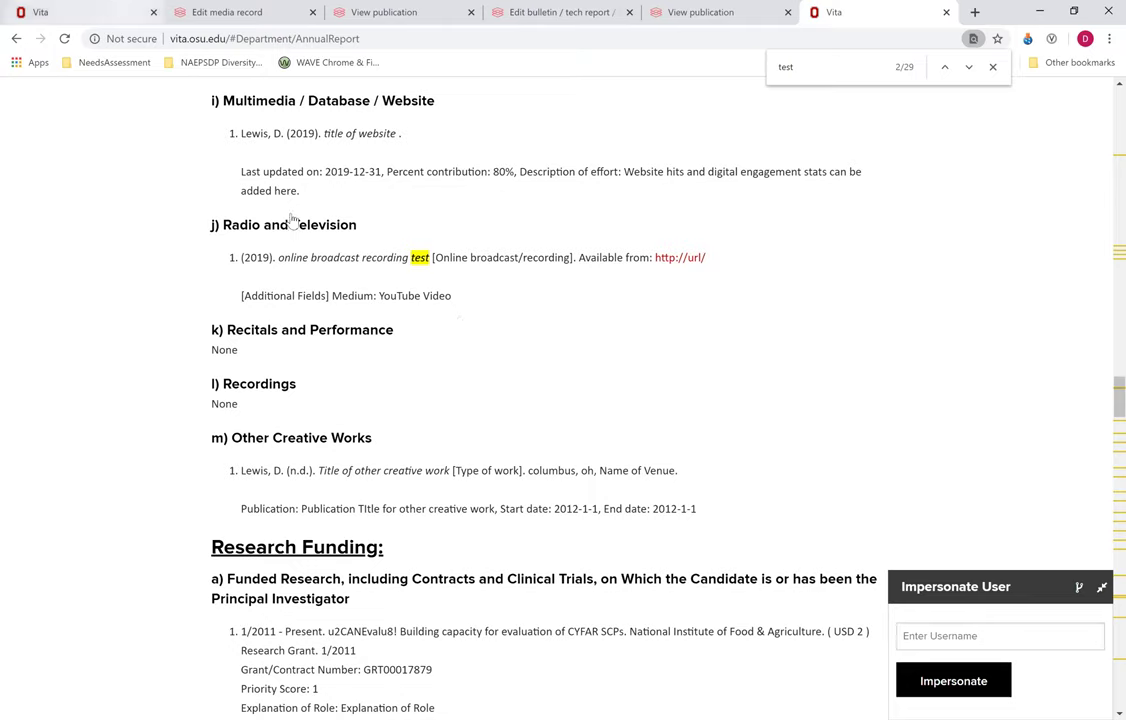
Step: Return to Vita's supporting data page, go to the department's Extension Profile and open the 2019 4-H CARTEENS program for editing
key("ctrl+1")
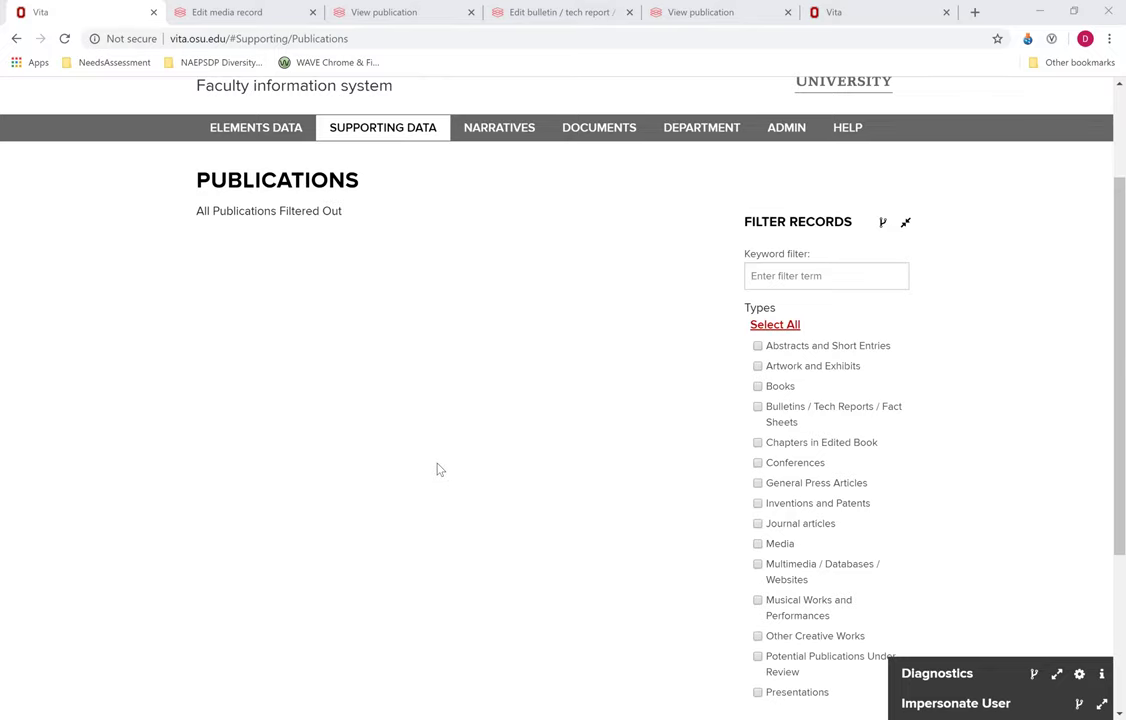
scroll(450, 450, "up", 2)
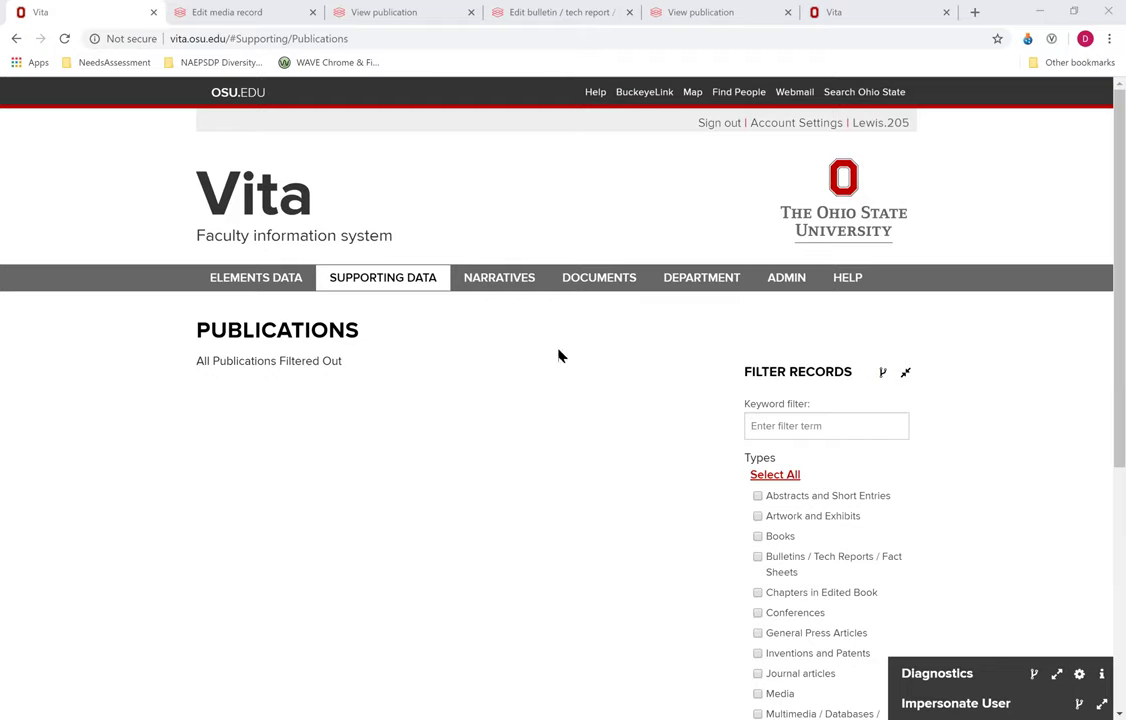
left_click(702, 282)
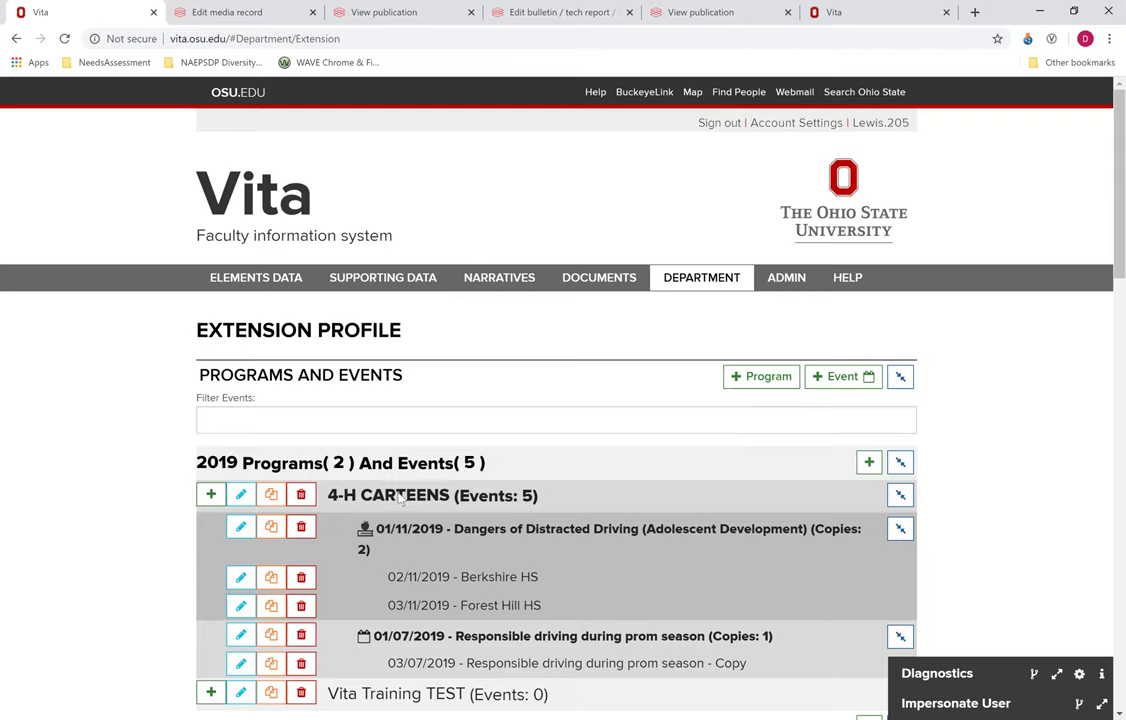
key("Tab")
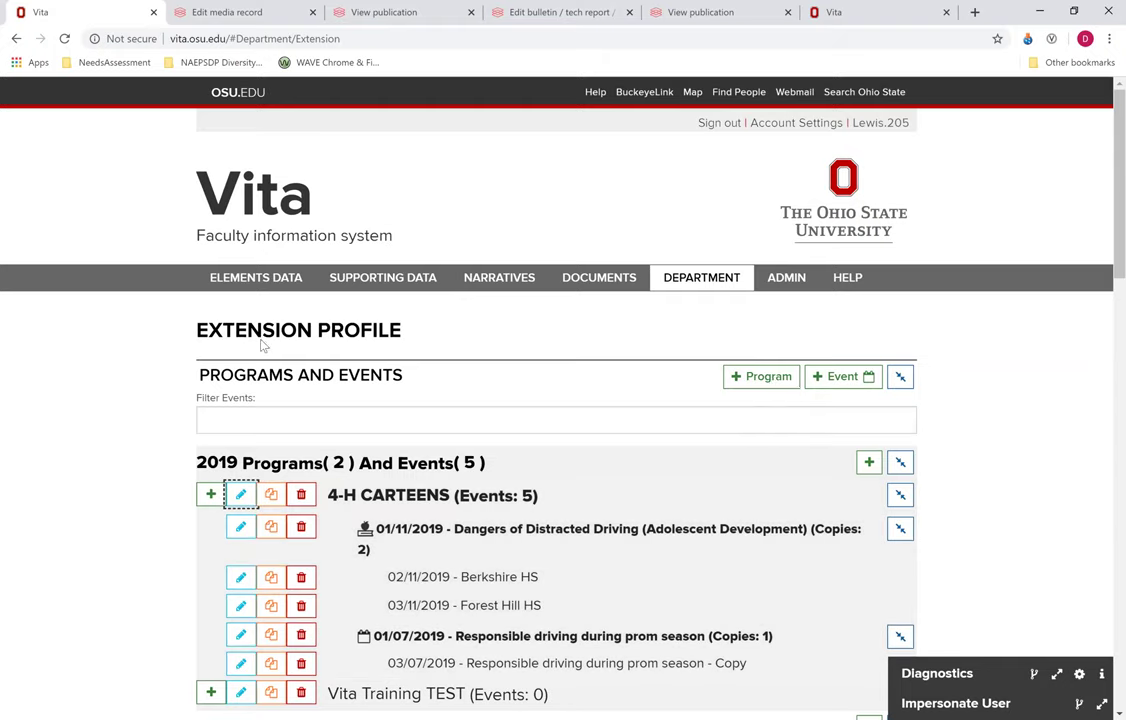
Step: Examine the 4-H CARTEENS program form's narrative fields, from Target Audience and Program Objectives to the Short, Medium and Long Term Outcomes
scroll(582, 411, "down", 3)
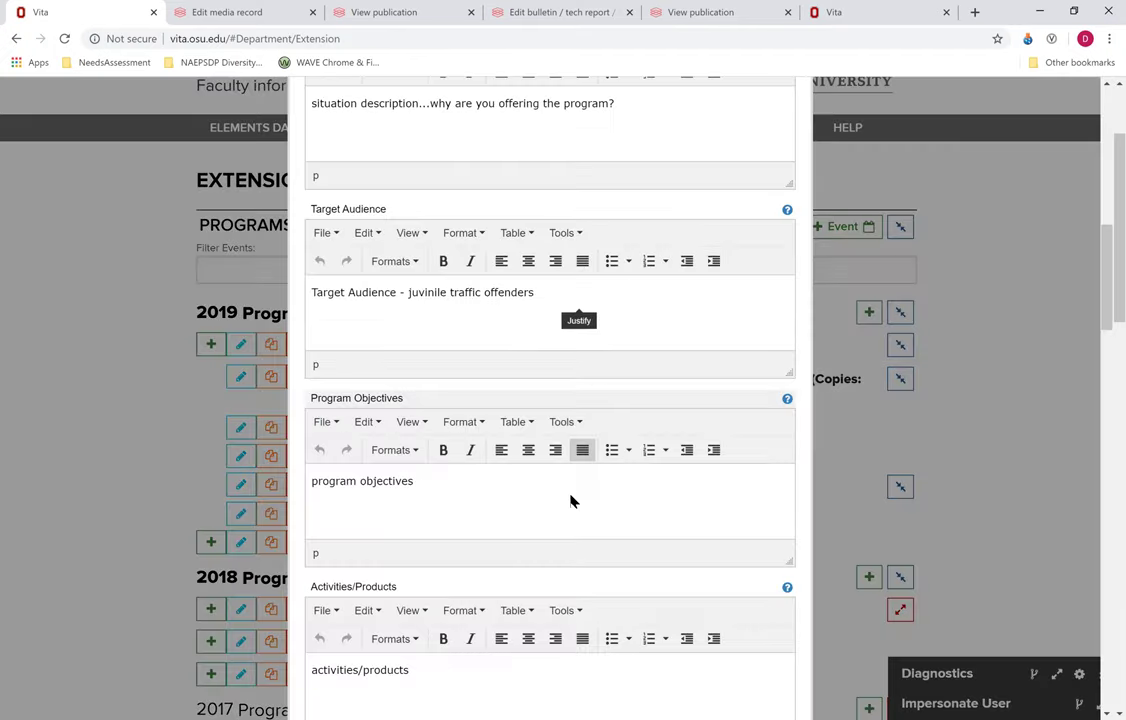
scroll(659, 463, "down", 2)
scroll(659, 463, "down", 1)
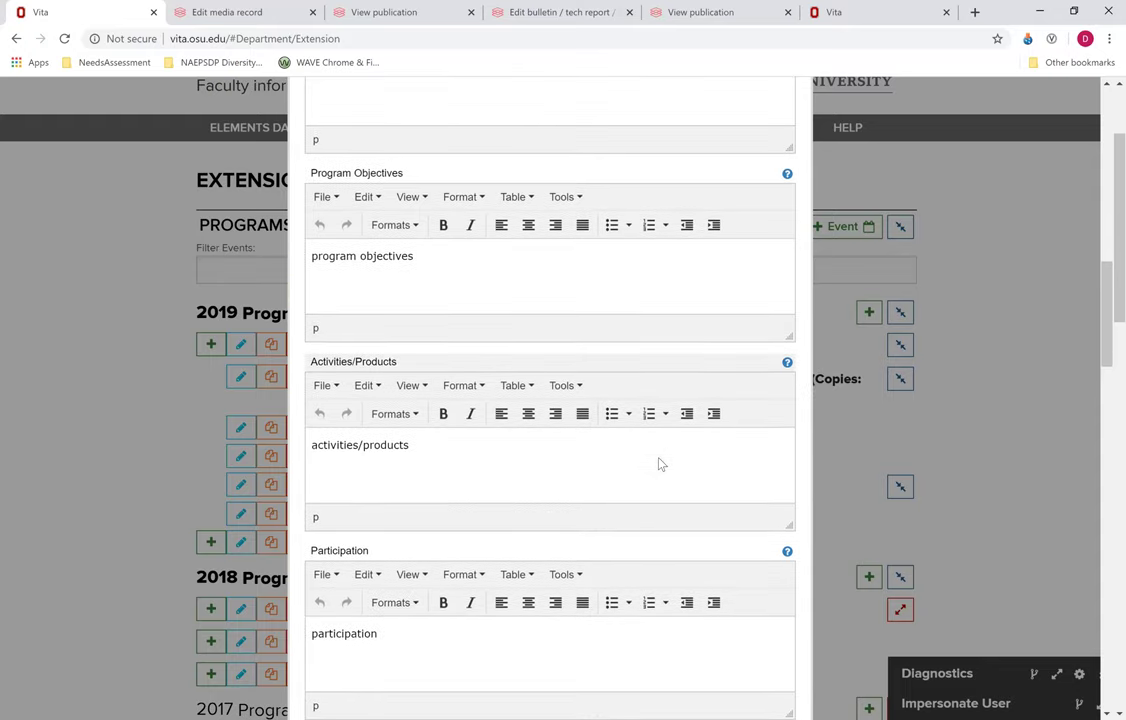
scroll(659, 463, "down", 5)
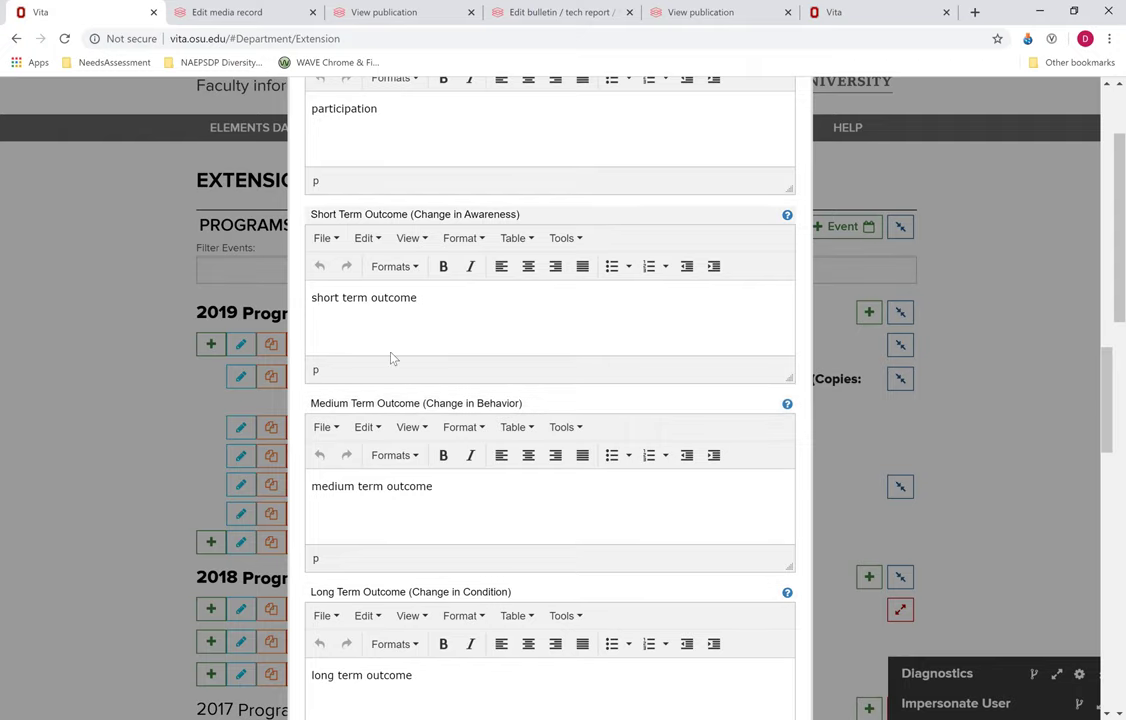
scroll(505, 368, "up", 2)
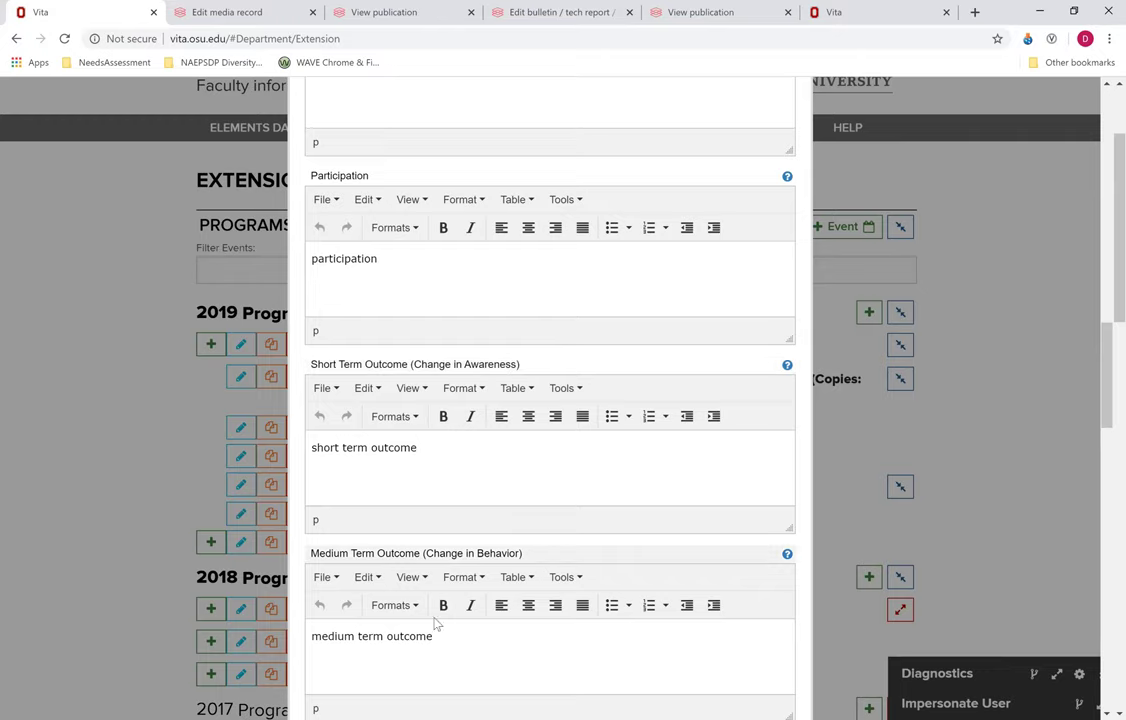
scroll(558, 604, "down", 2)
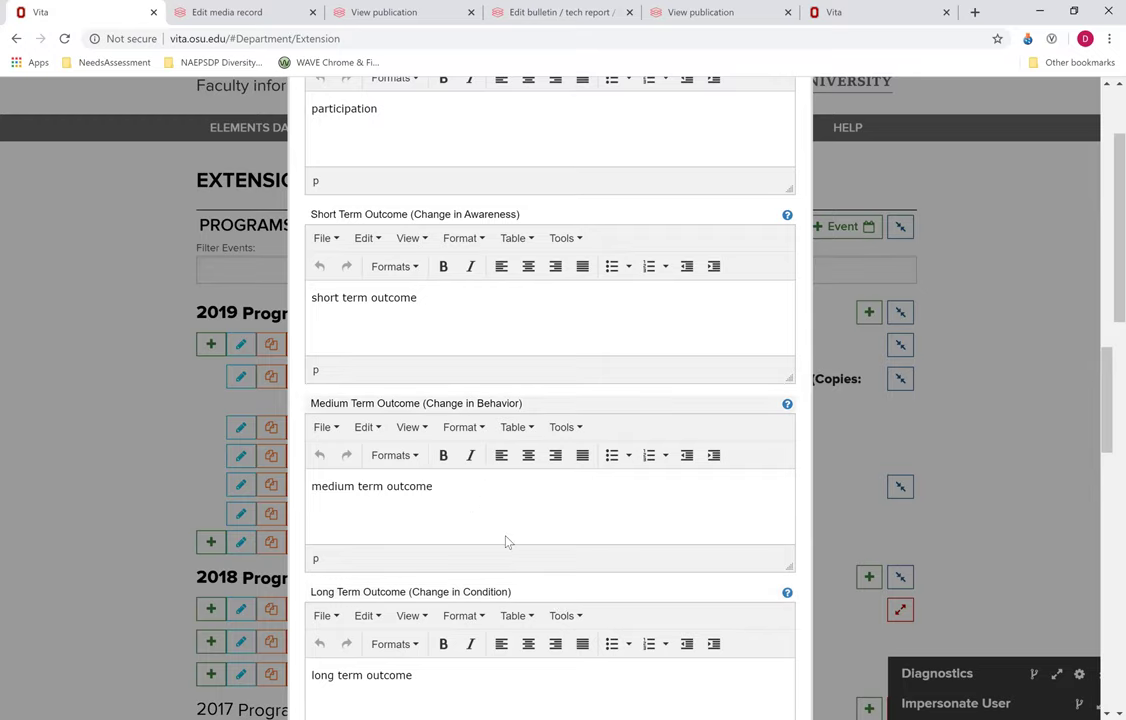
Step: Review the Activities/Products, Participation and outcome fields again, then close the 4-H CARTEENS program form without submitting it
scroll(506, 541, "up", 1)
scroll(553, 520, "up", 3)
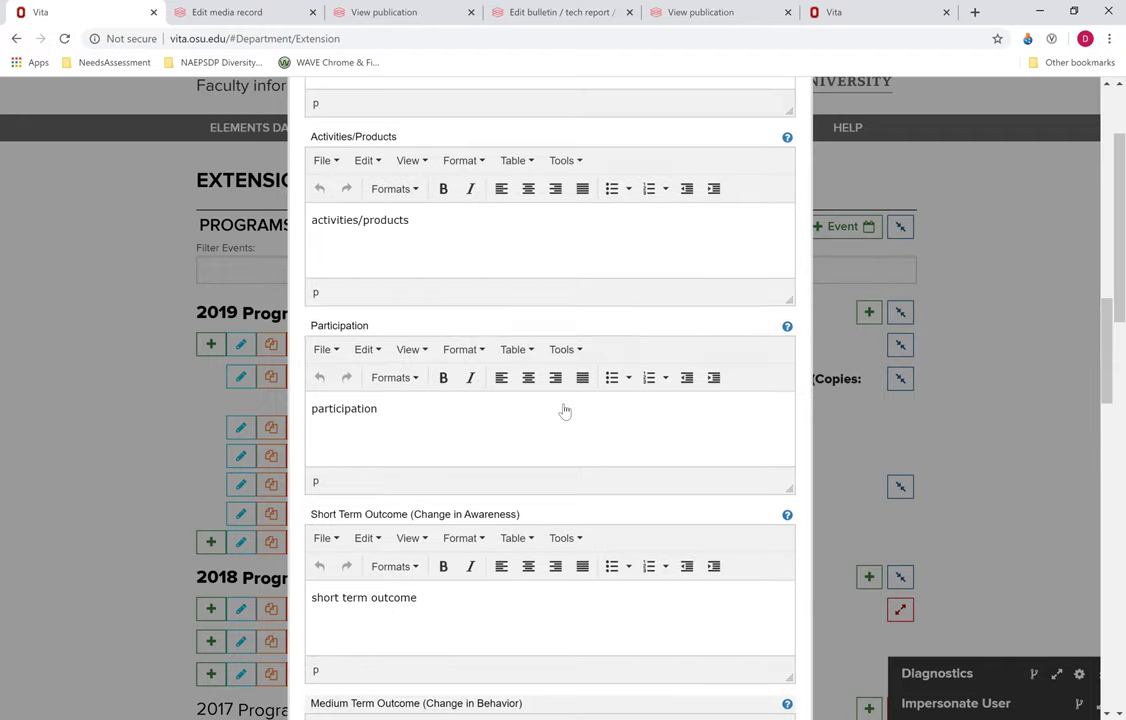
scroll(493, 395, "up", 2)
scroll(392, 367, "up", 1)
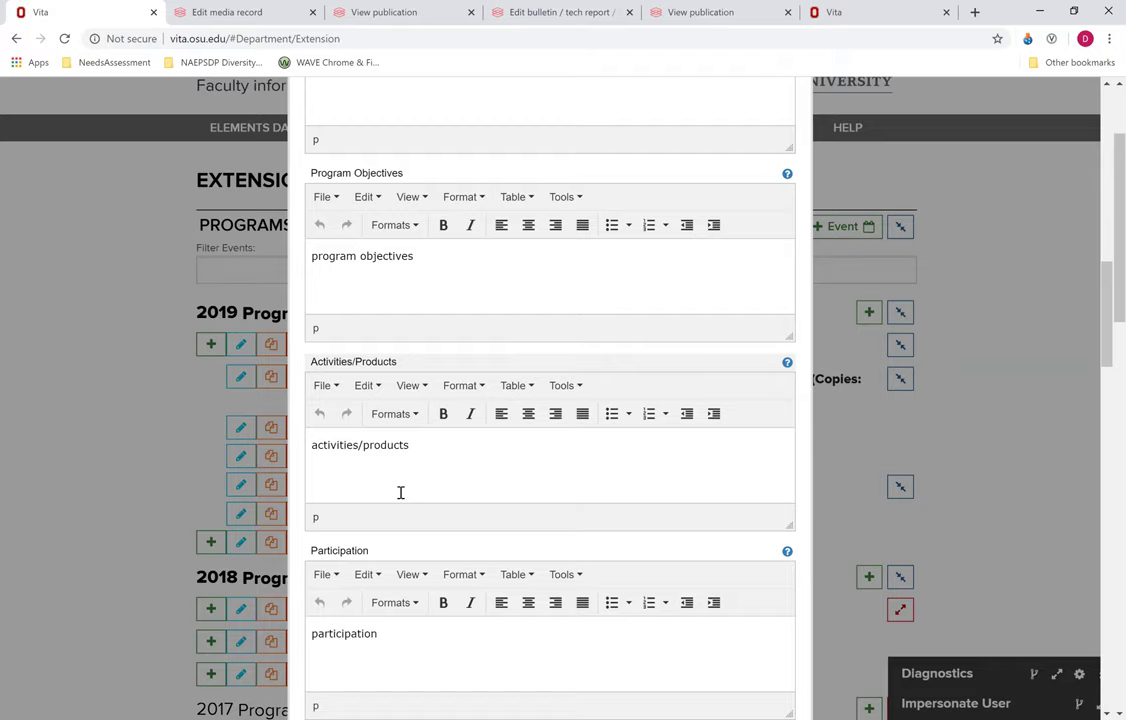
scroll(400, 492, "down", 5)
scroll(409, 494, "up", 4)
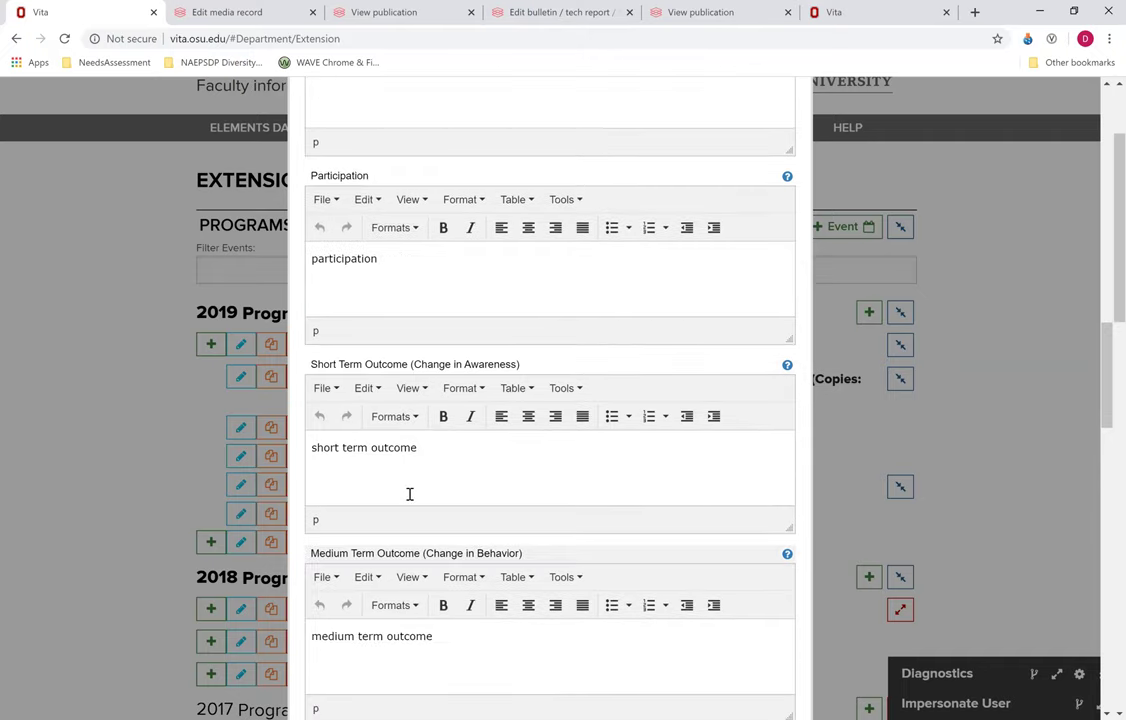
scroll(410, 496, "up", 3)
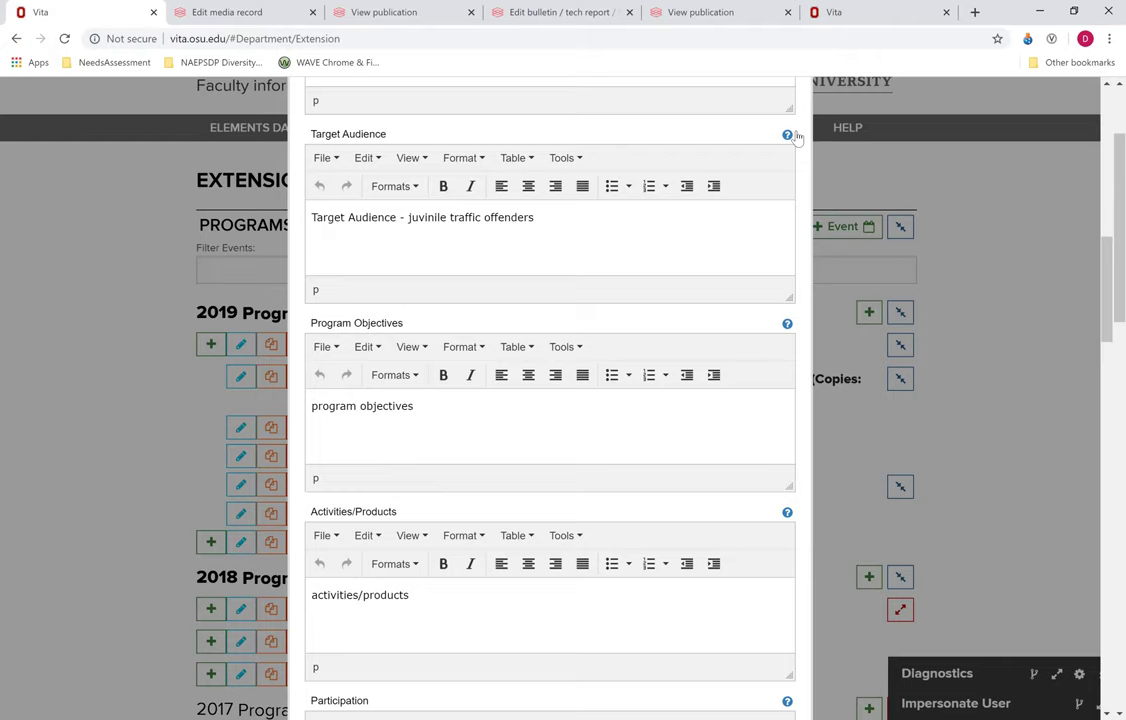
scroll(805, 190, "up", 5)
scroll(630, 333, "up", 4)
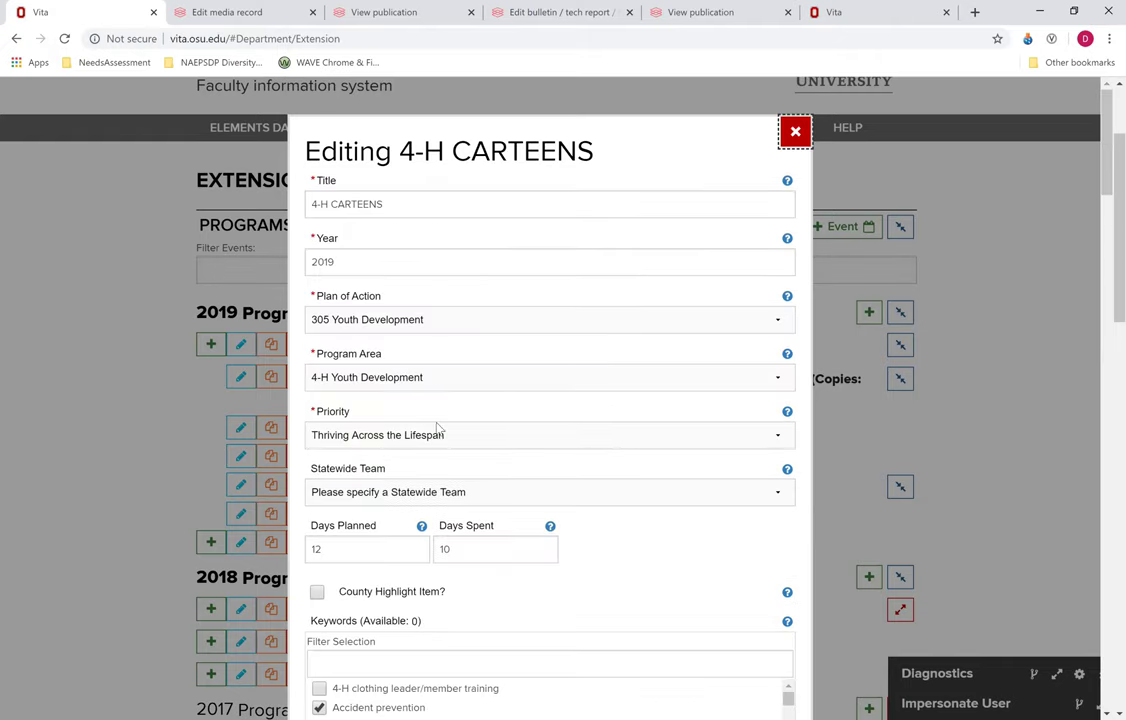
key("Escape")
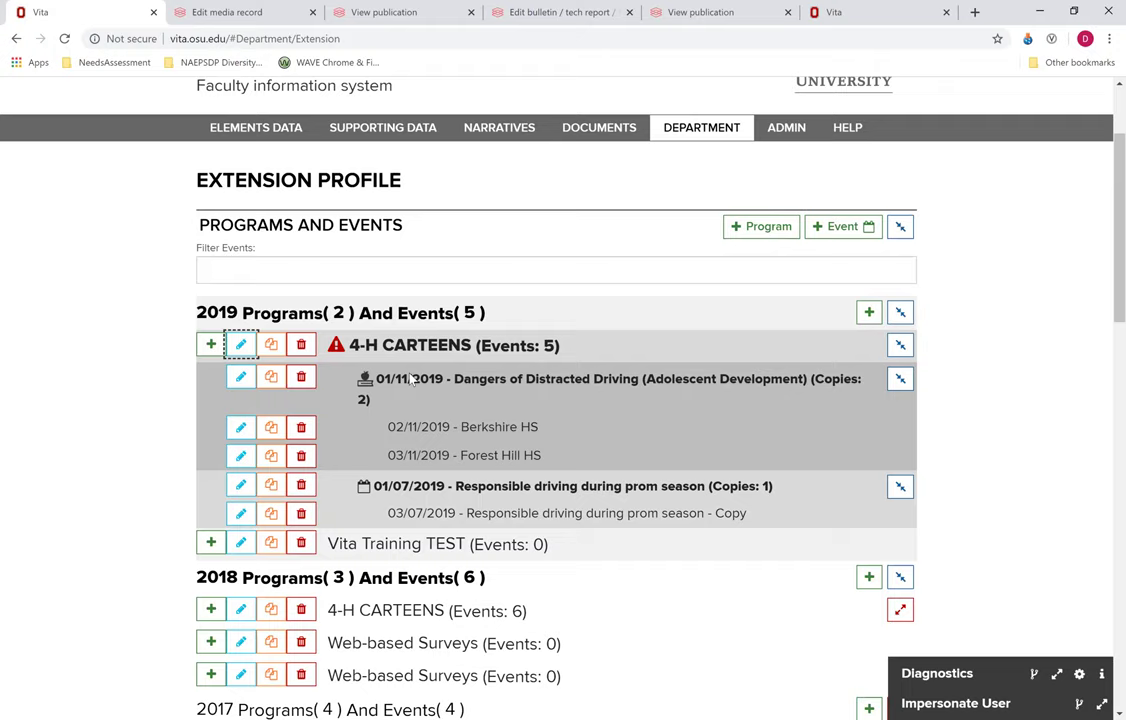
Step: Open the 01/11/2019 Dangers of Distracted Driving event for editing and examine its teaching, date, delivery method, student evaluation and role fields
left_click(241, 379)
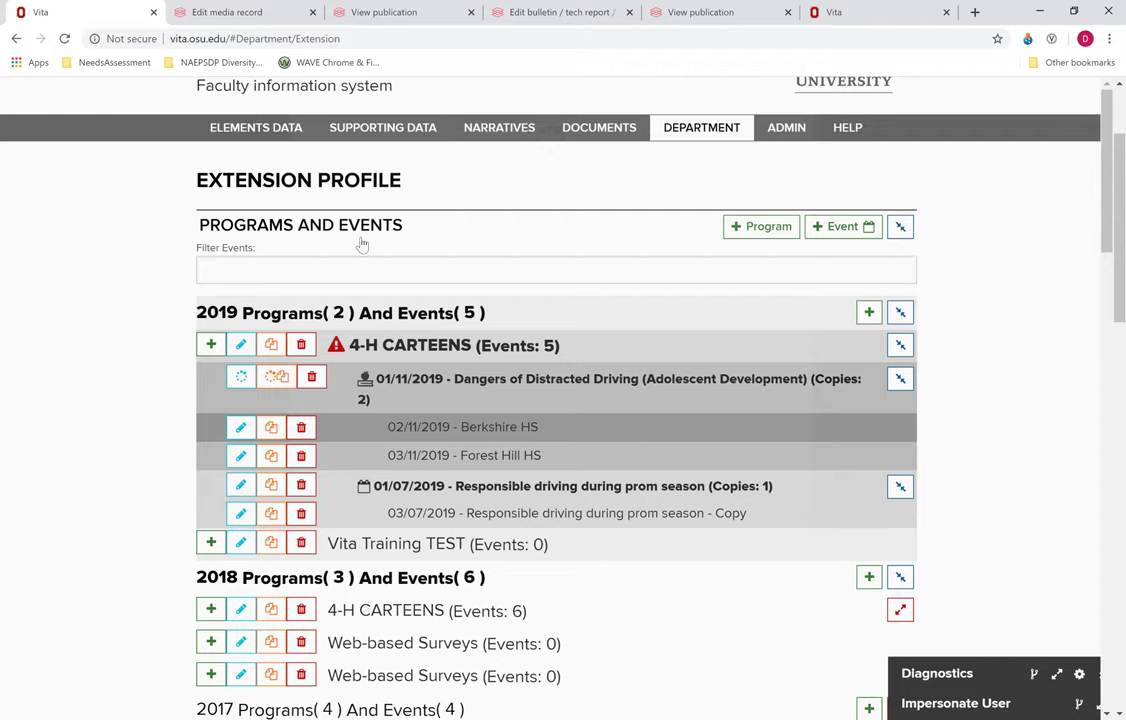
scroll(410, 297, "down", 7)
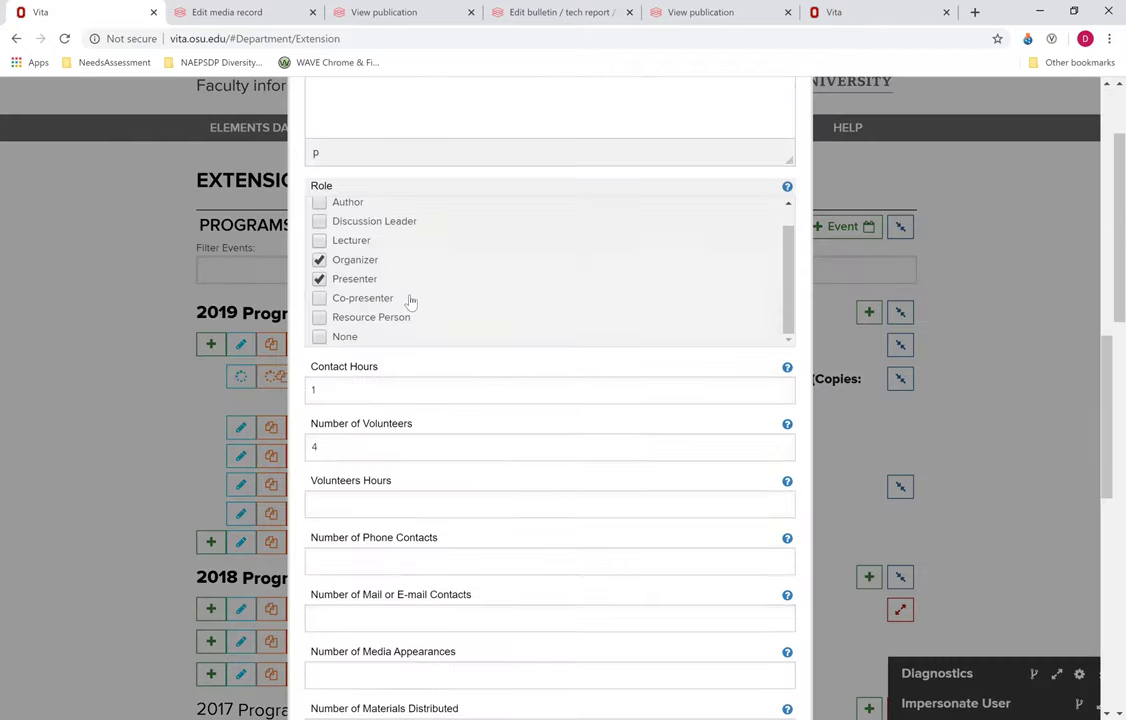
scroll(778, 208, "down", 1)
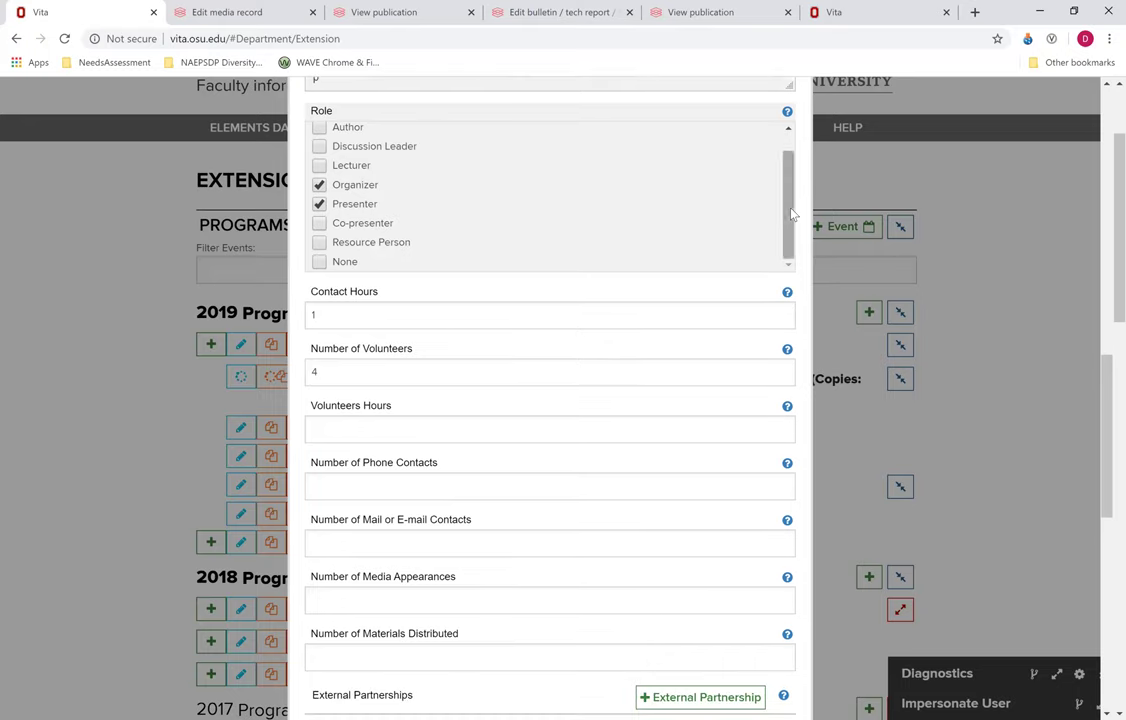
scroll(537, 263, "up", 5)
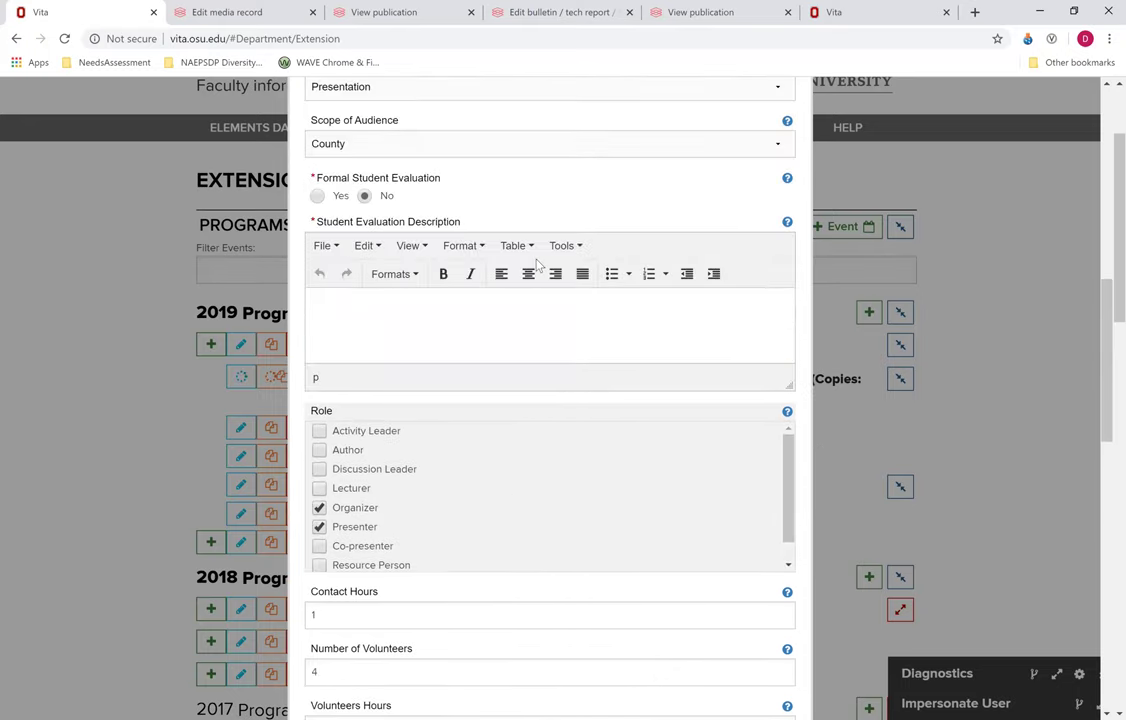
scroll(645, 403, "up", 2)
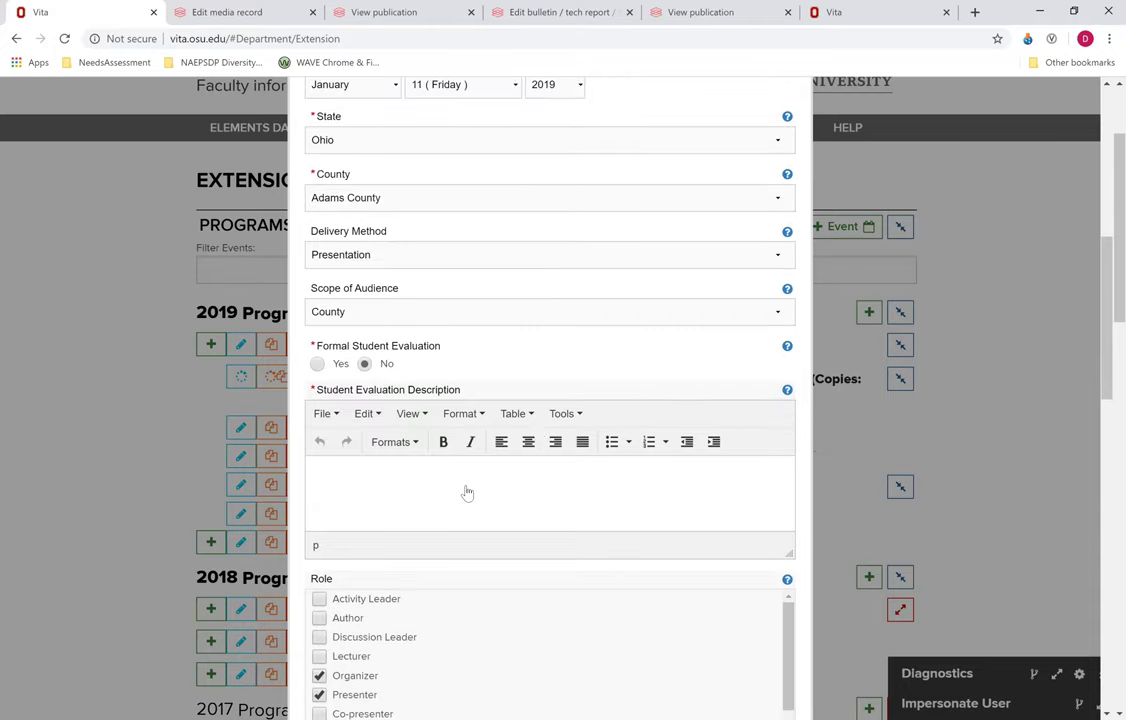
scroll(369, 503, "up", 7)
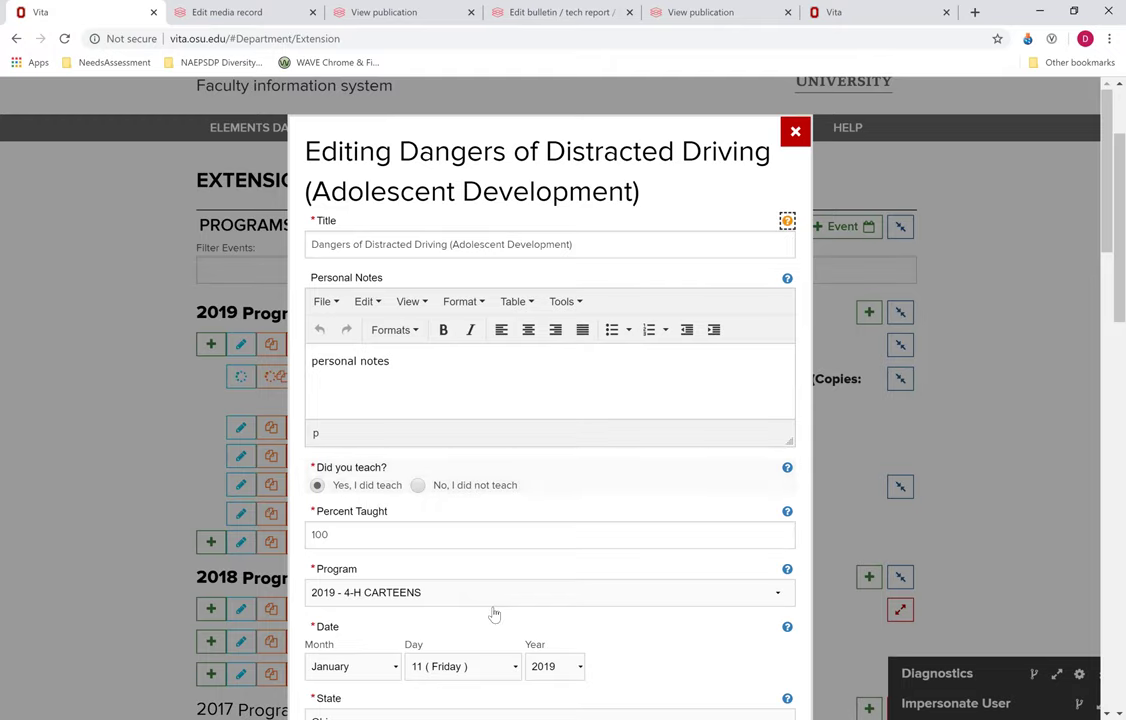
Step: Examine the event's contact hours, volunteers, phone and e-mail contacts, media appearances and materials distributed fields
scroll(494, 614, "down", 3)
scroll(530, 536, "down", 3)
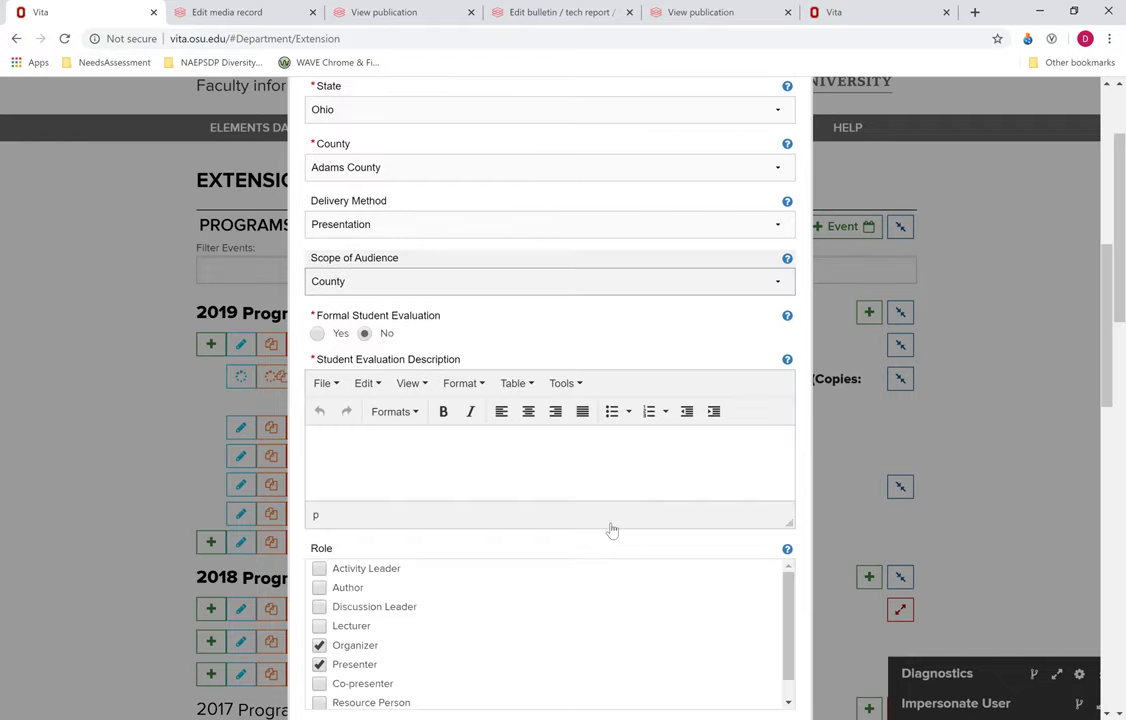
scroll(612, 530, "down", 2)
scroll(612, 530, "down", 1)
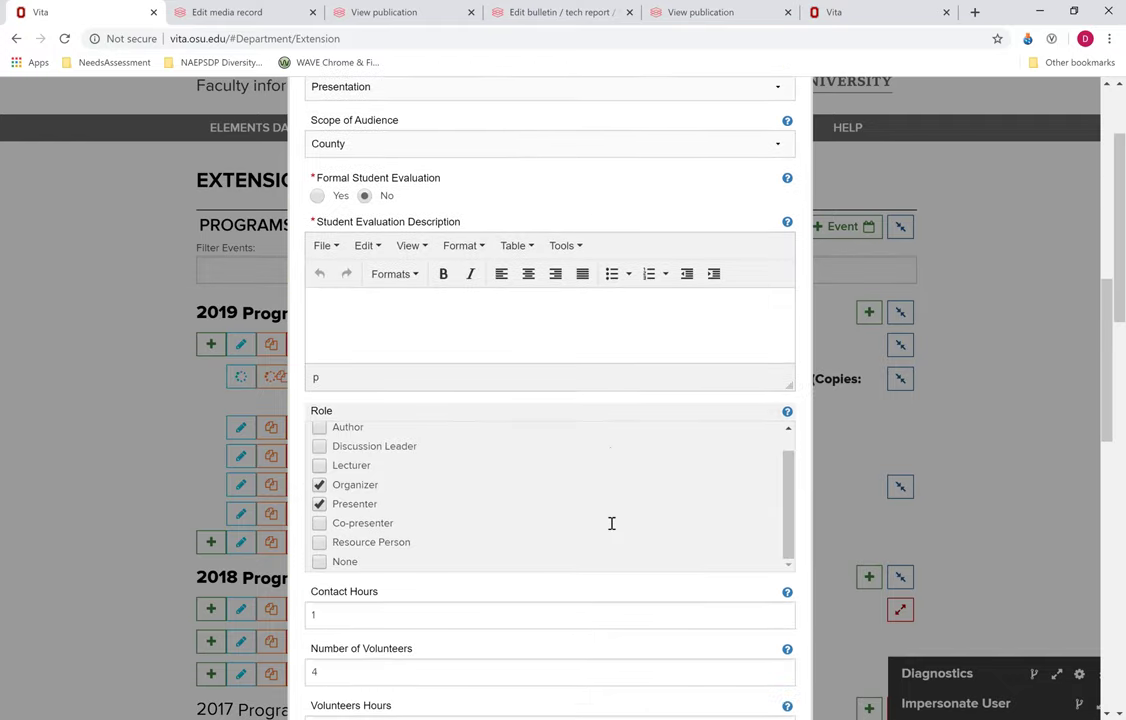
scroll(604, 424, "down", 3)
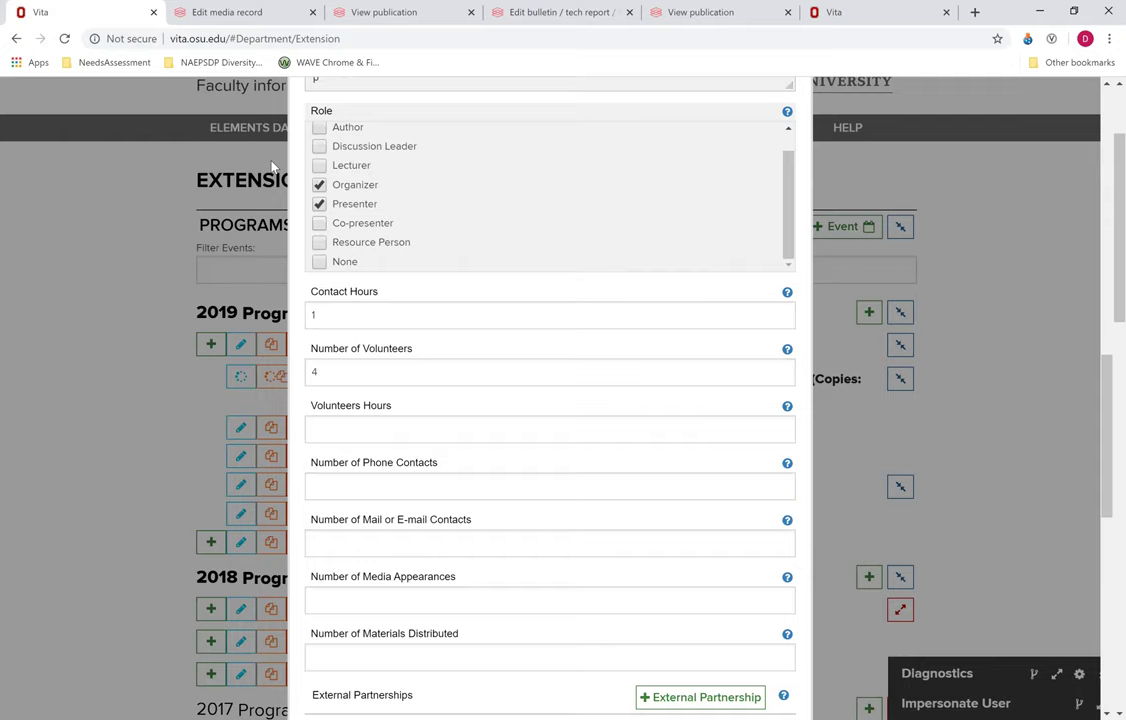
scroll(223, 407, "down", 2)
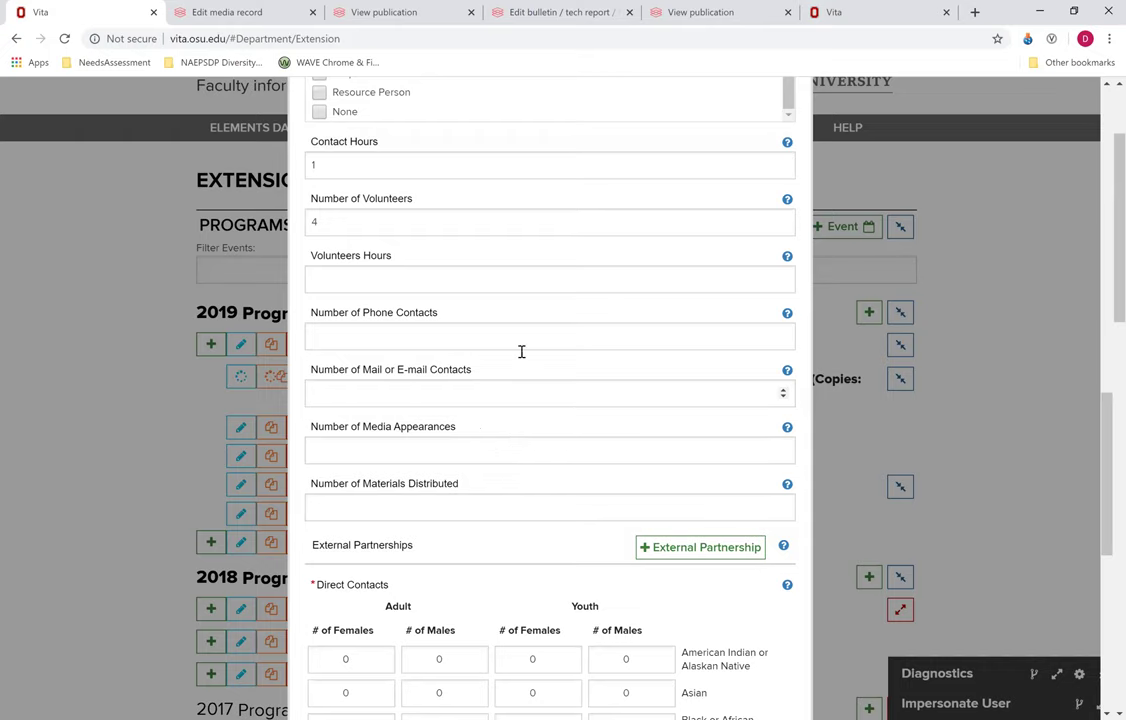
scroll(557, 362, "down", 2)
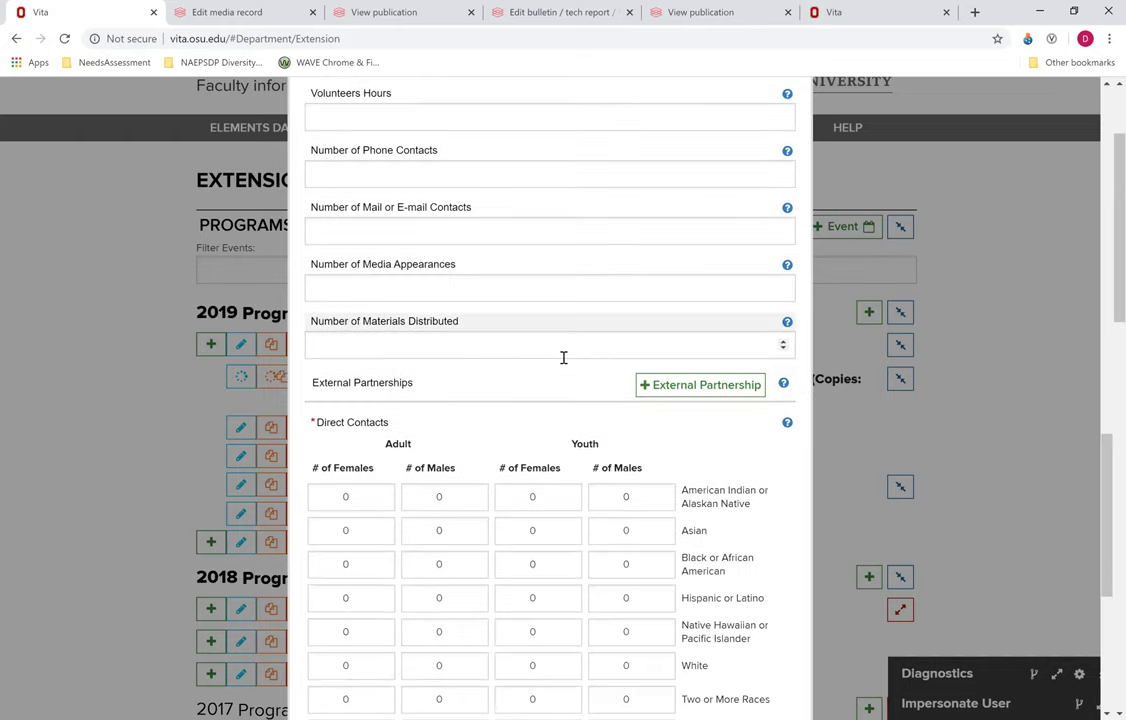
Step: Examine the event's Direct Contacts and Indicators sections, then cancel the event edit and return to the Extension Profile
scroll(343, 414, "down", 3)
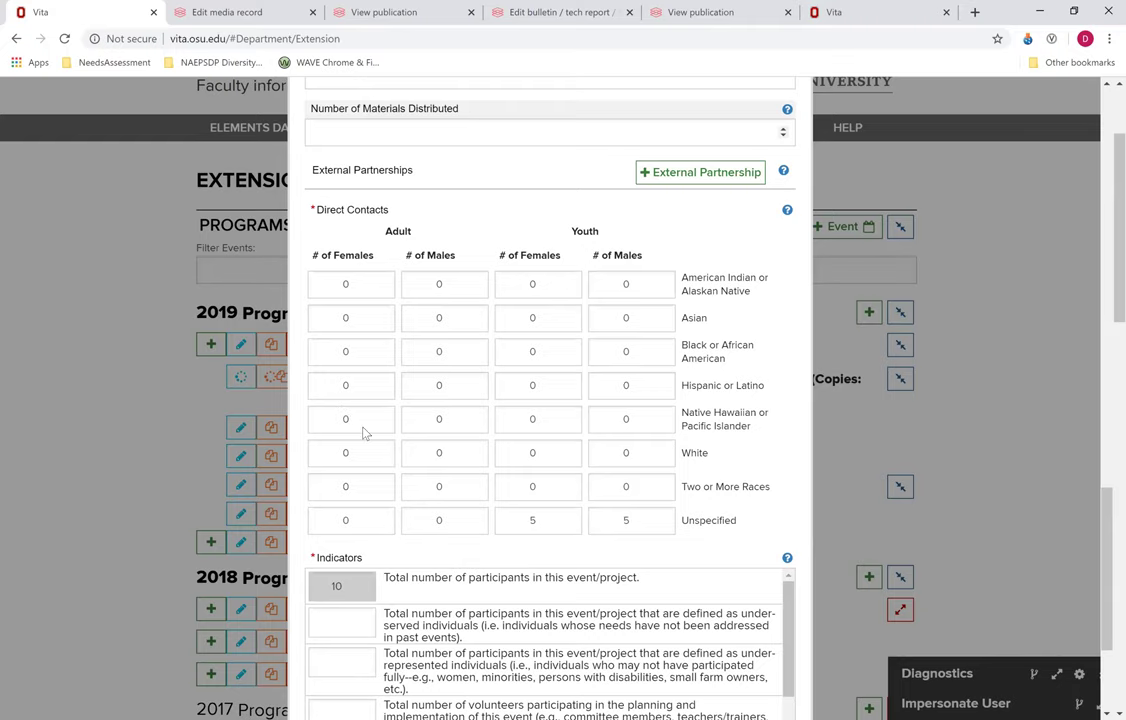
scroll(365, 432, "down", 1)
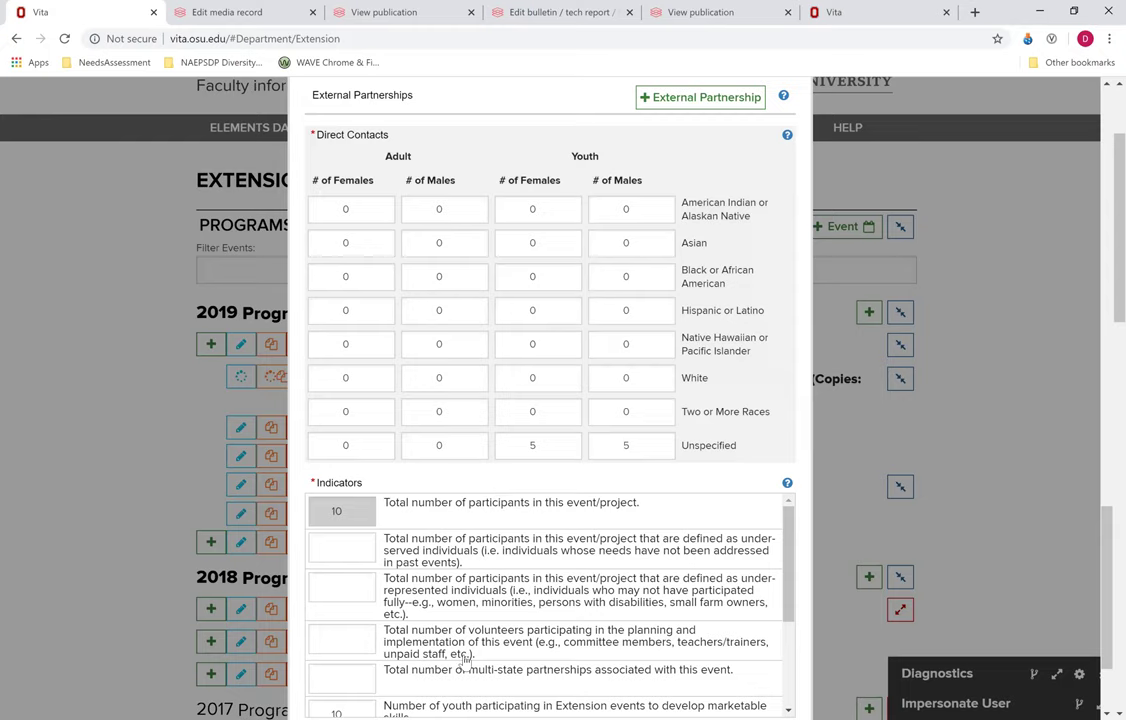
scroll(465, 662, "down", 2)
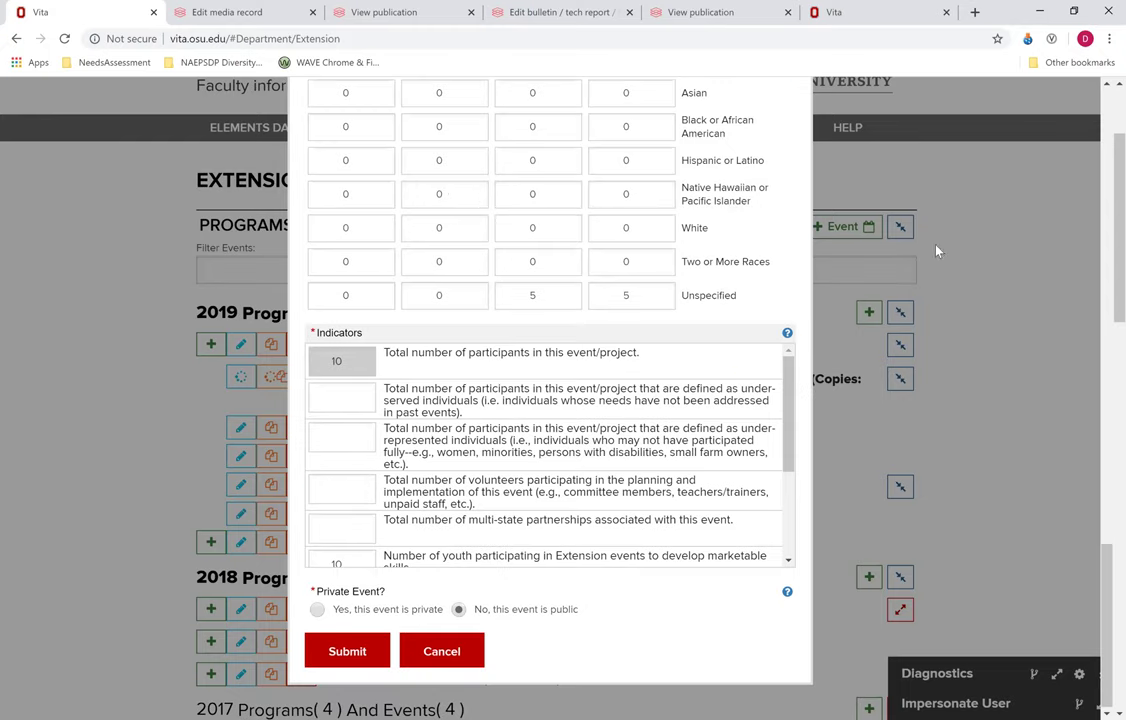
key("Tab")
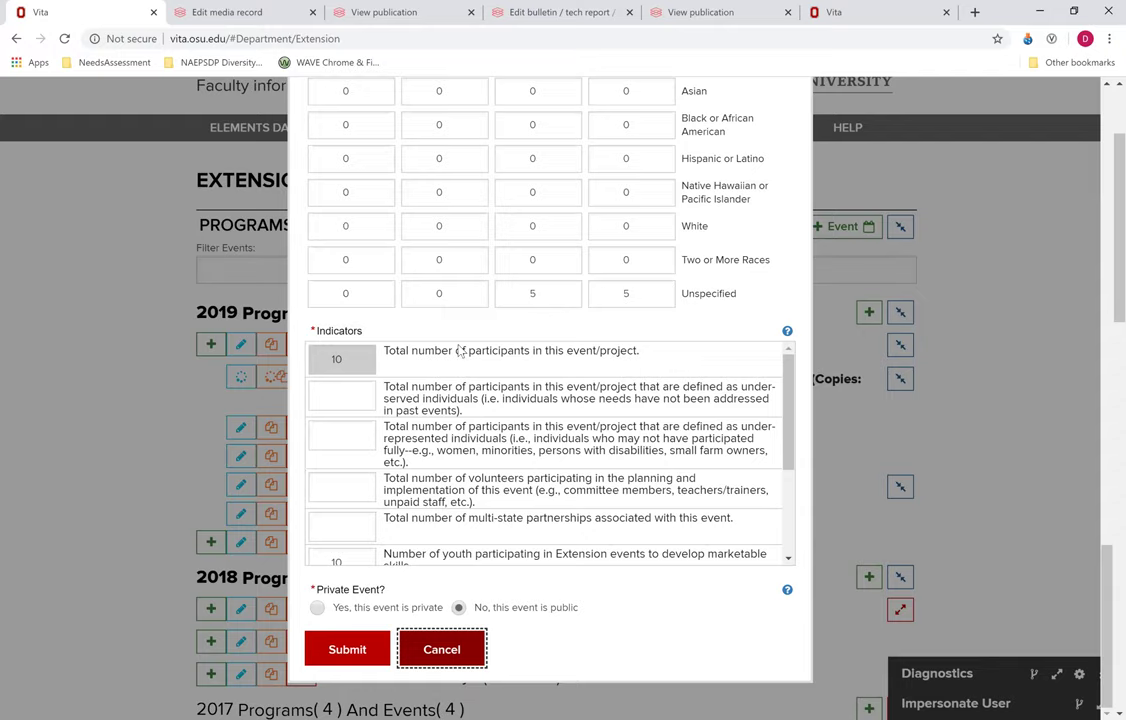
key("Return")
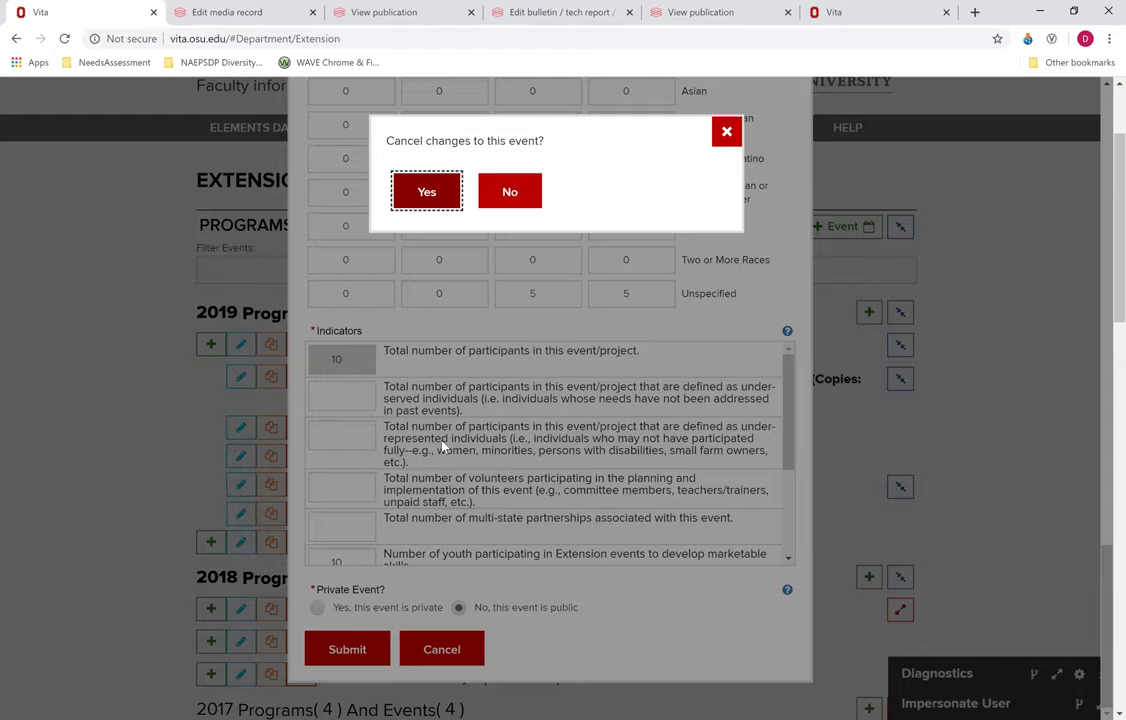
key("Return")
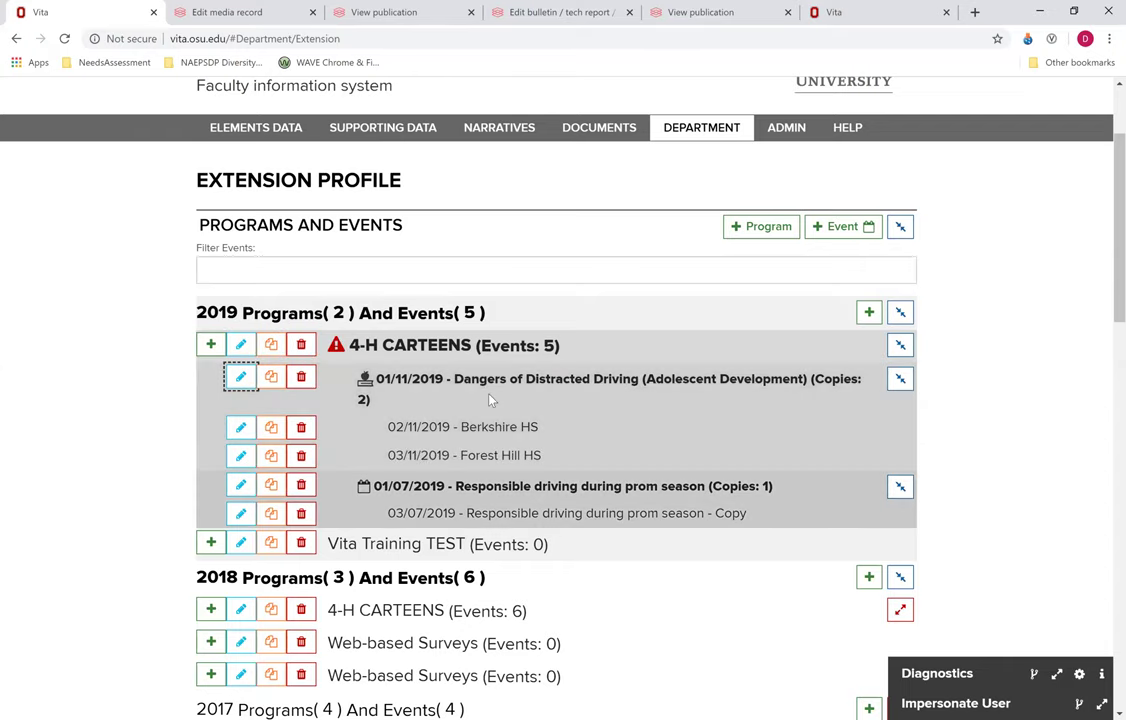
left_click(702, 136)
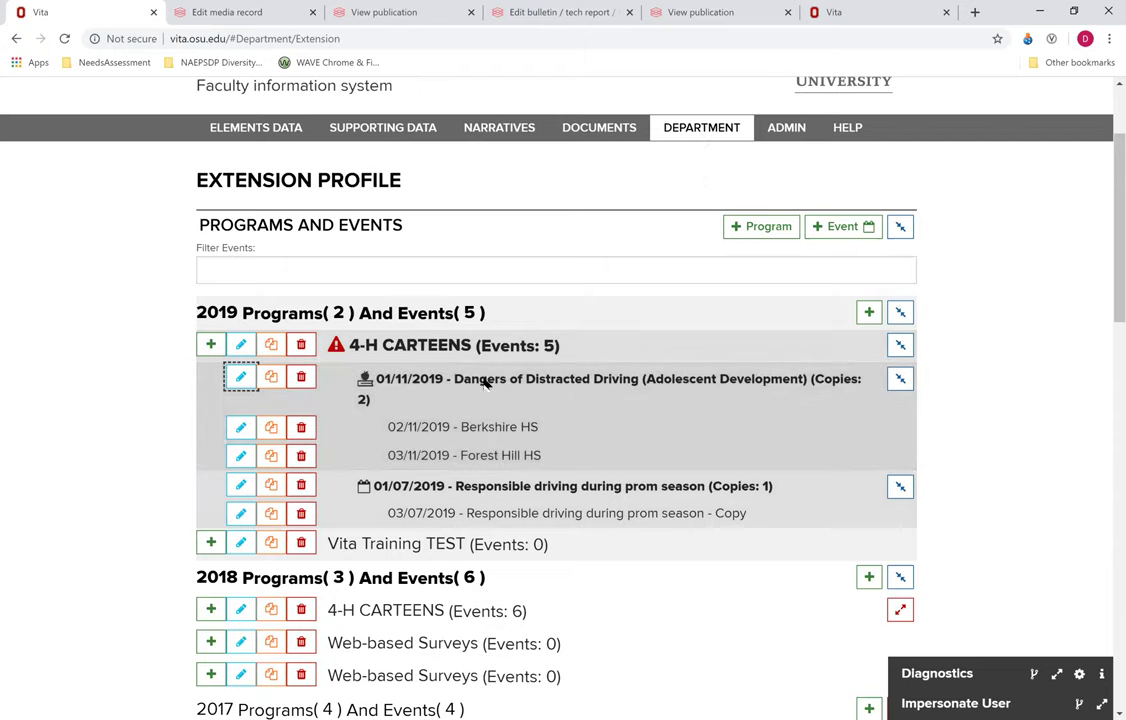